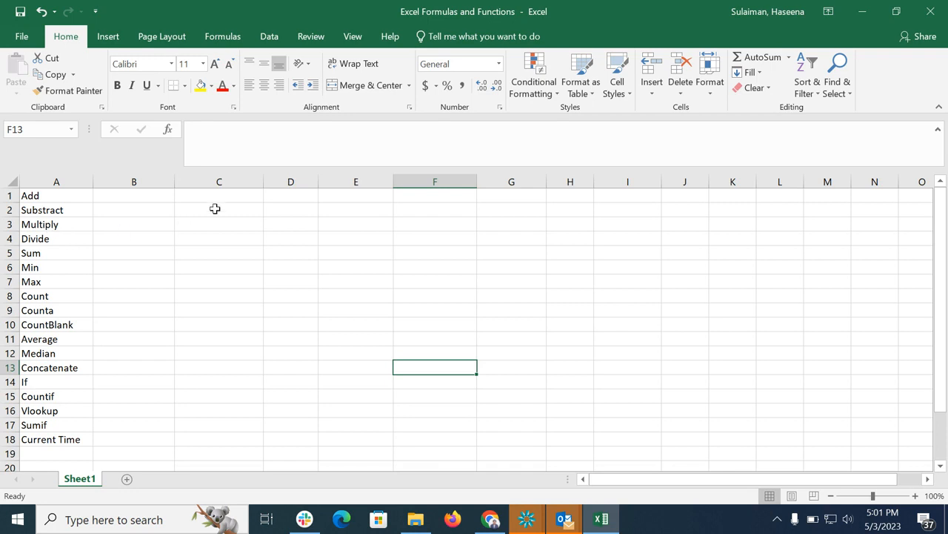
Enter 1 in both number cells C1 and D1 of the Add row.
left_click(248, 195)
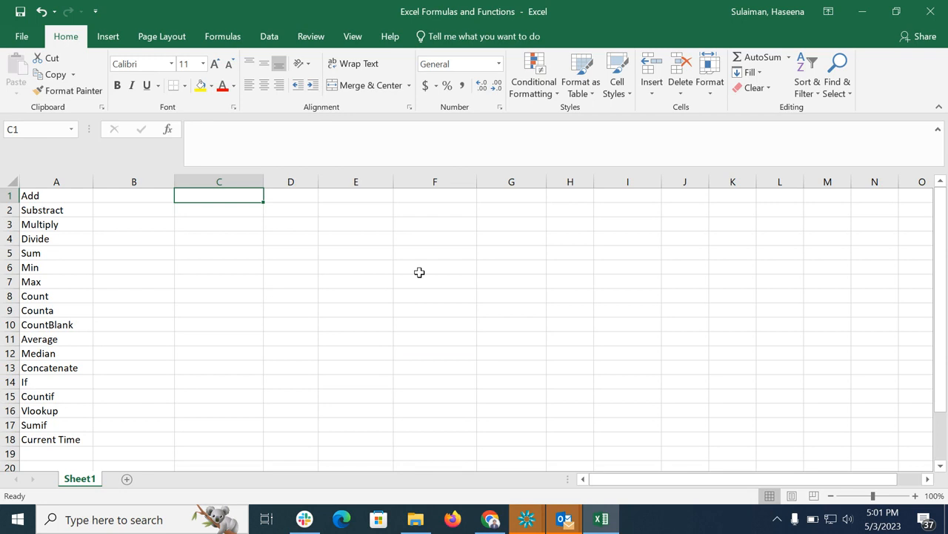
type("1")
left_click(314, 199)
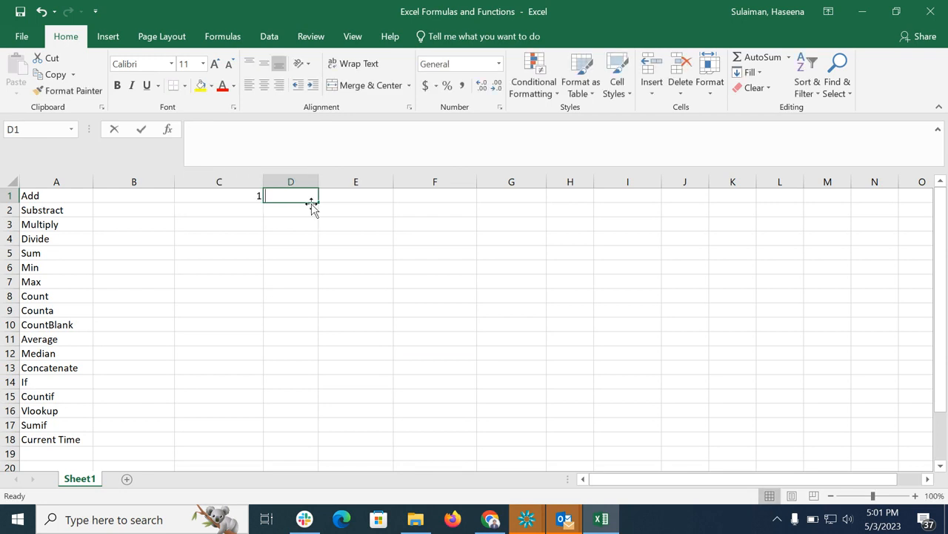
type("1")
Add the two Add-row numbers in E1 with the formula =C1+D1.
left_click(371, 201)
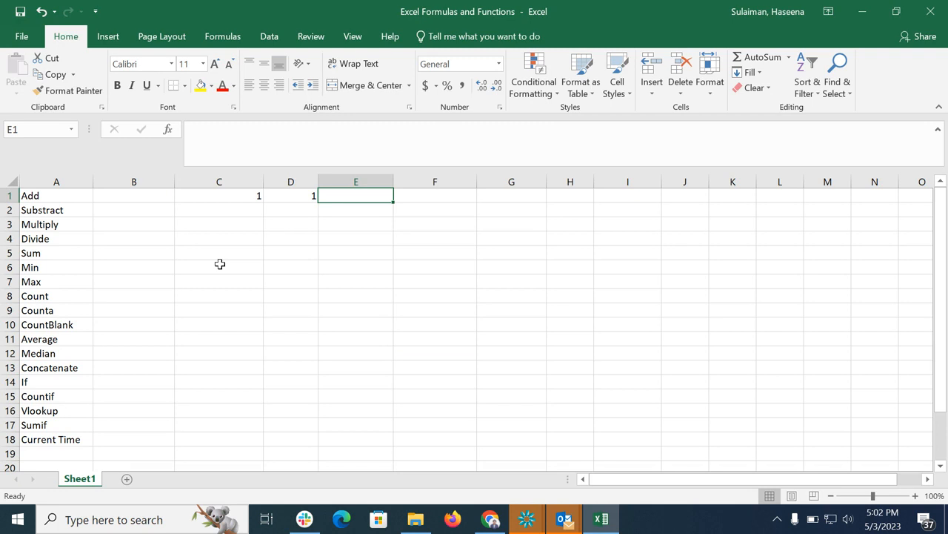
type("=")
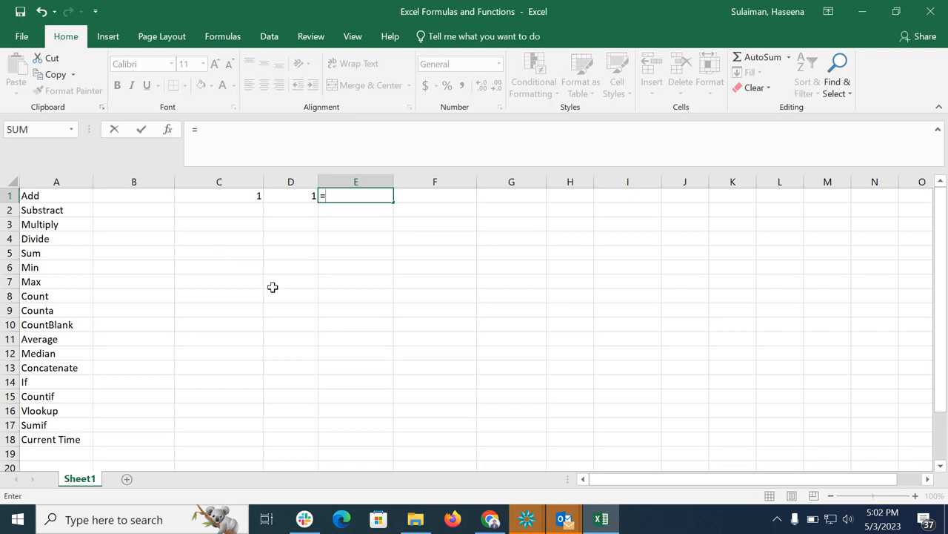
left_click(245, 197)
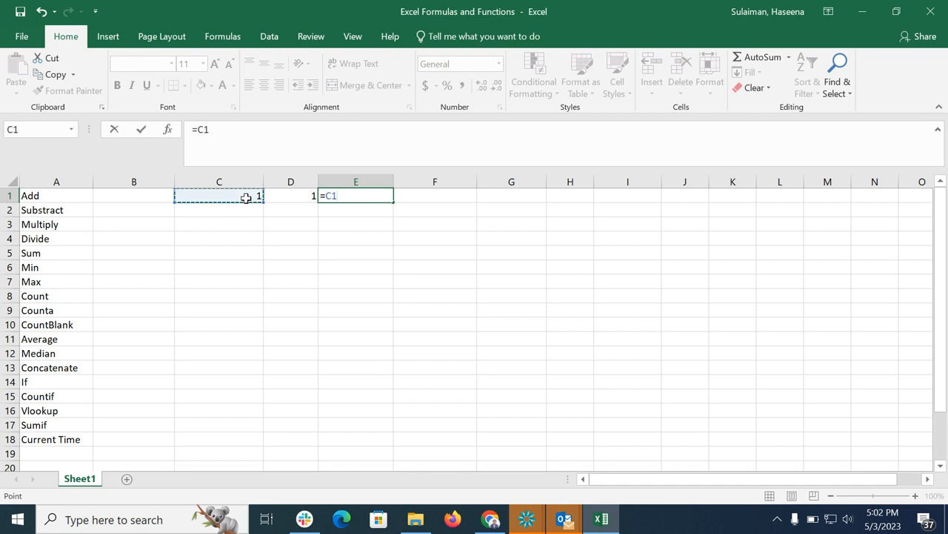
type("+")
left_click(288, 199)
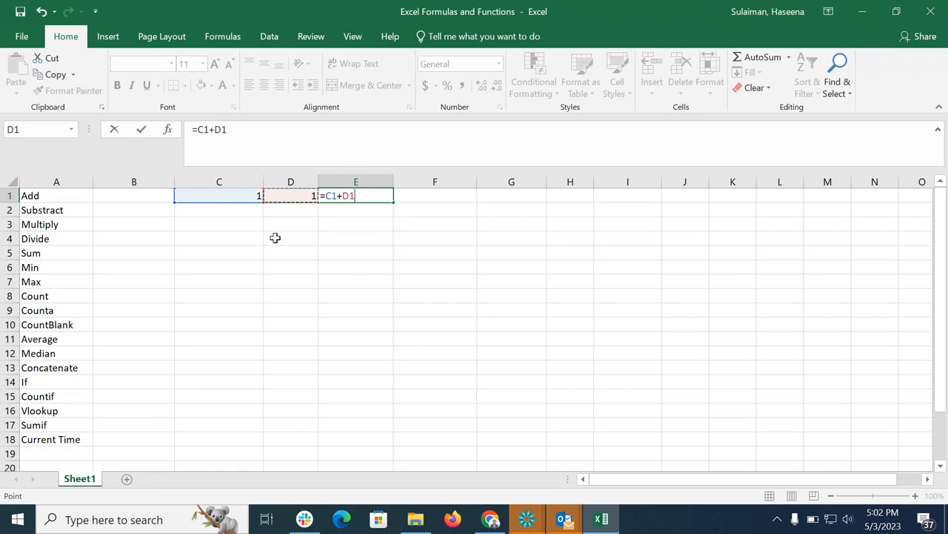
key("Return")
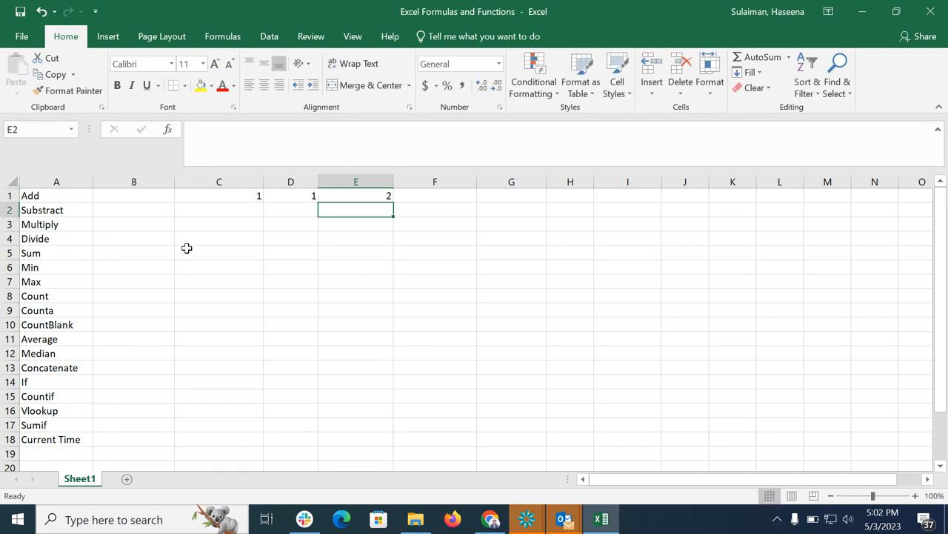
Enter 2 in C2 and 1 in D2 on the Subtract row.
left_click(244, 213)
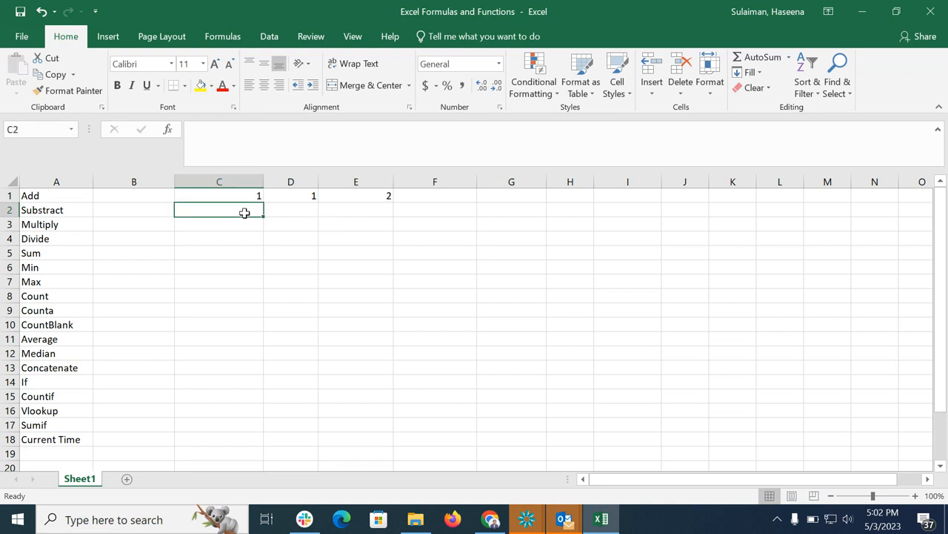
type("2")
left_click(294, 214)
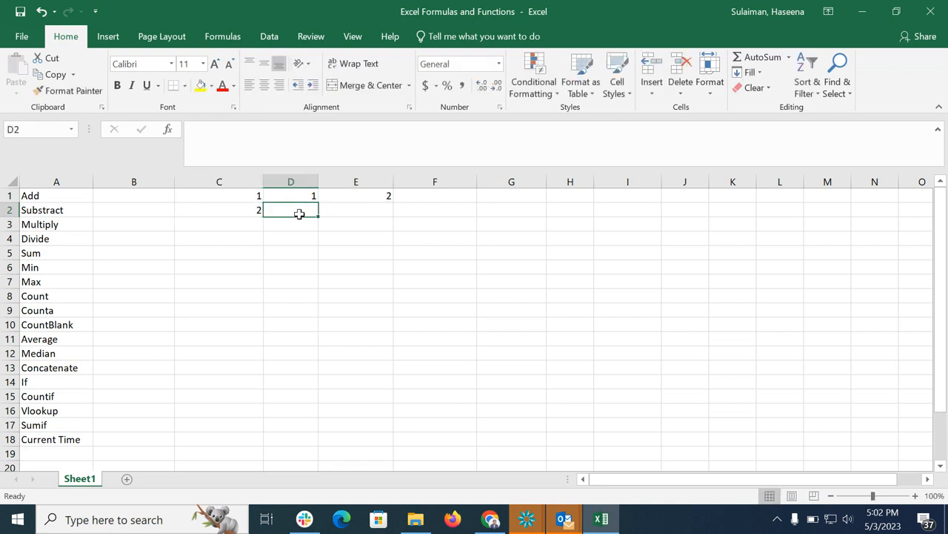
type("1")
Subtract the Subtract-row numbers in E2 with the formula =C2-D2.
left_click(379, 212)
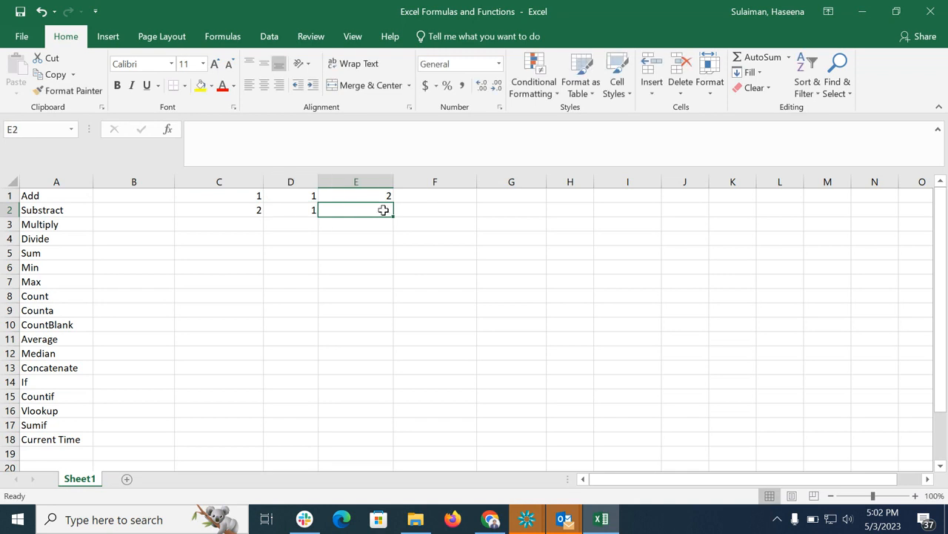
type("=")
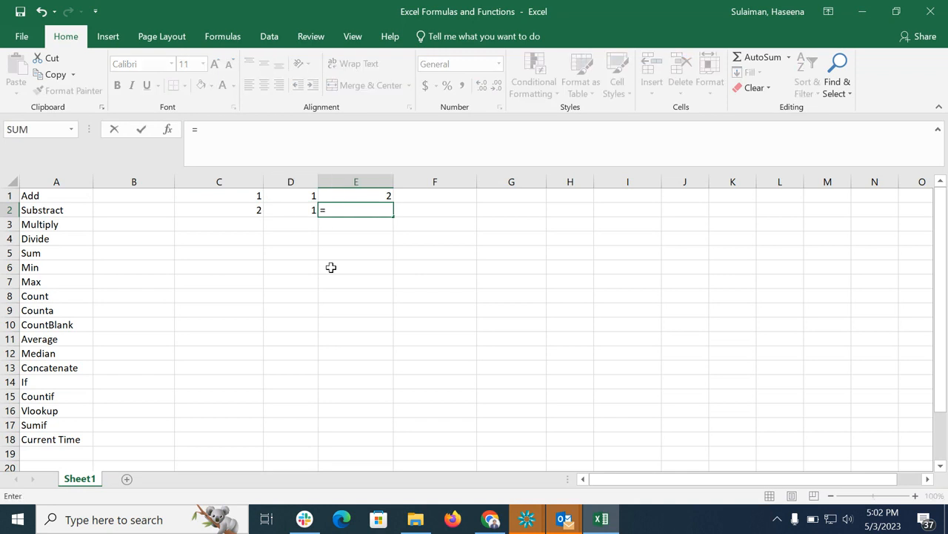
left_click(251, 213)
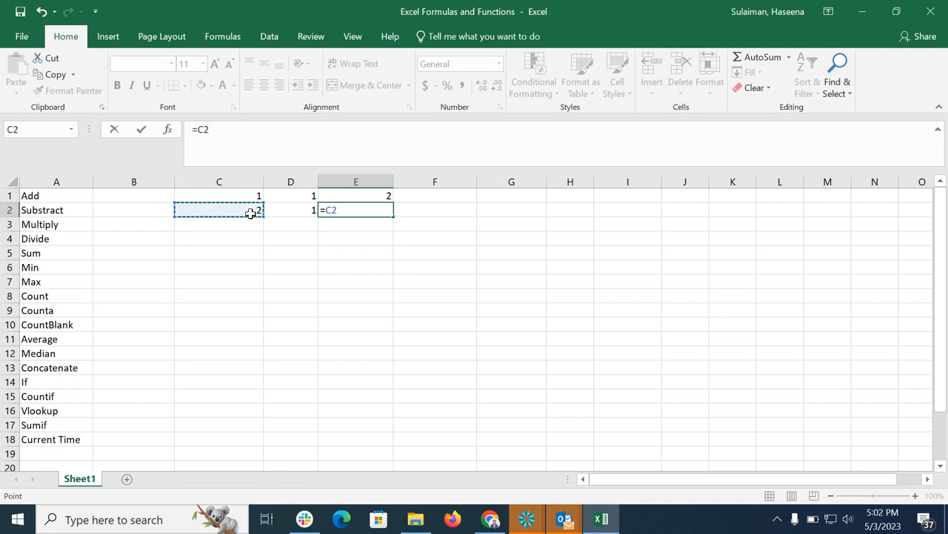
type("-")
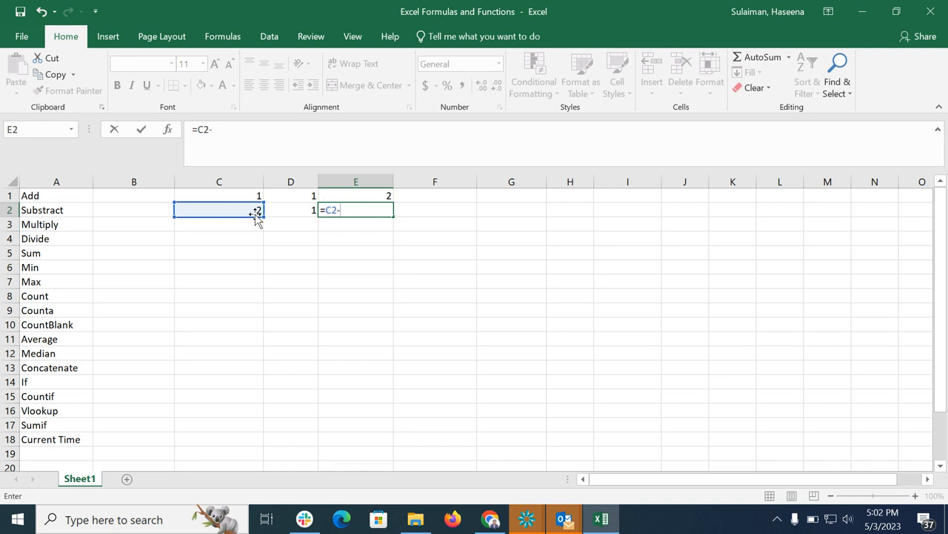
left_click(293, 210)
key("Return")
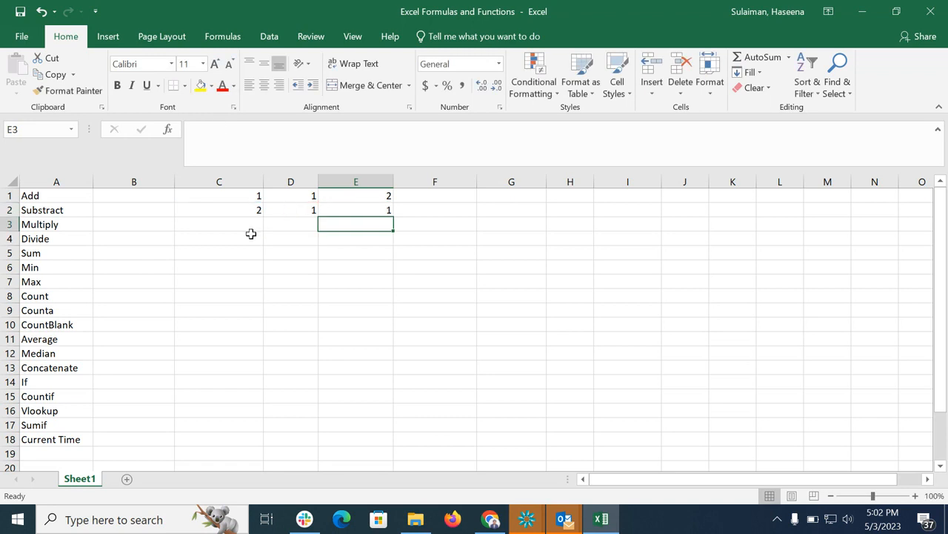
Enter 2 in both C3 and D3 on the Multiply row.
left_click(251, 226)
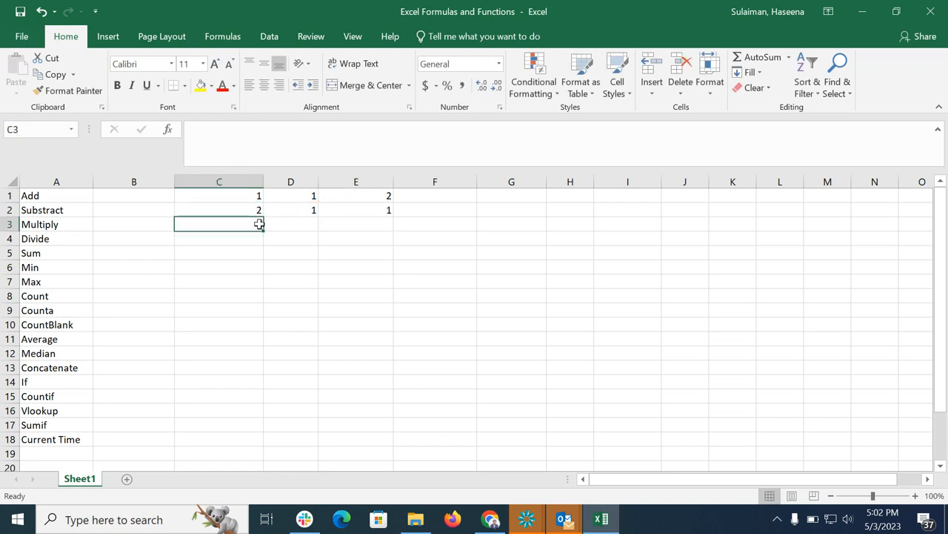
type("2")
left_click(310, 226)
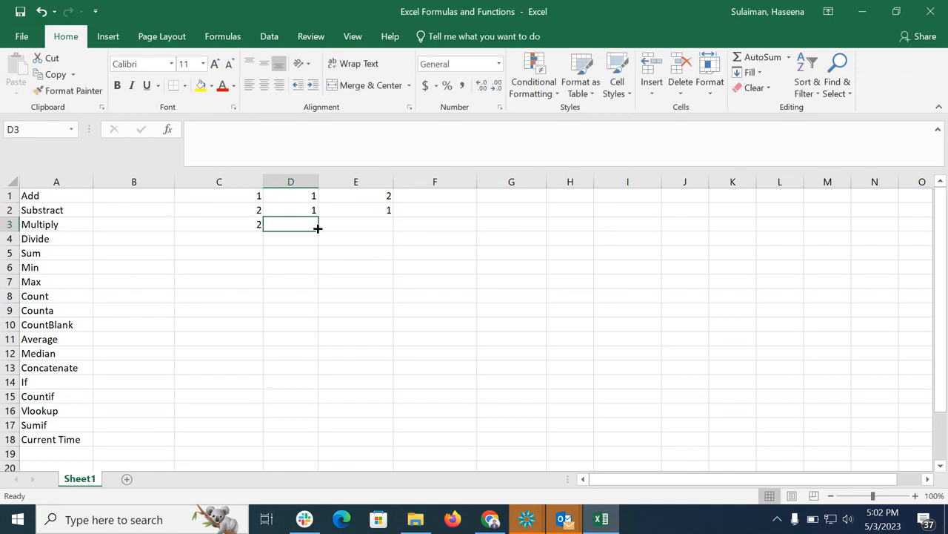
type("2")
Multiply the Multiply-row numbers in E3 with the formula =C3*D3.
left_click(357, 231)
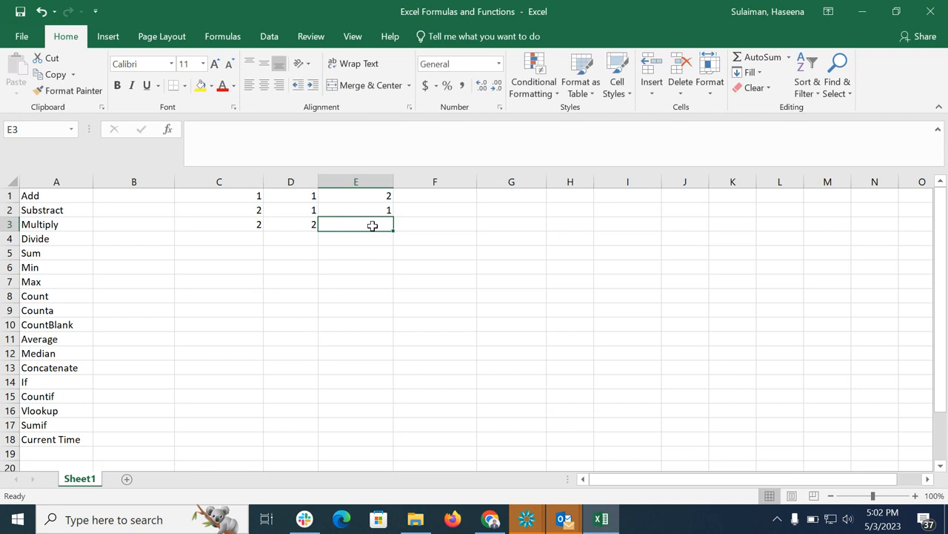
type("=")
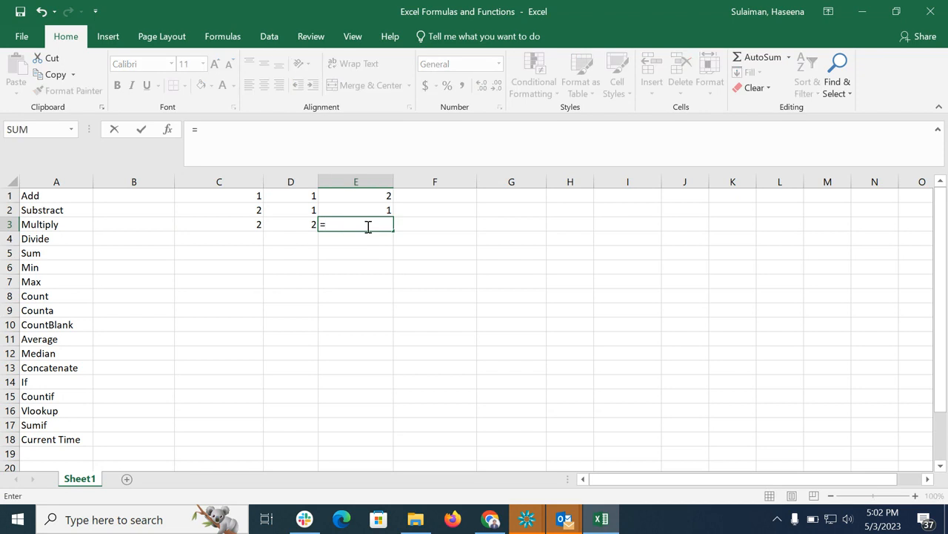
left_click(231, 224)
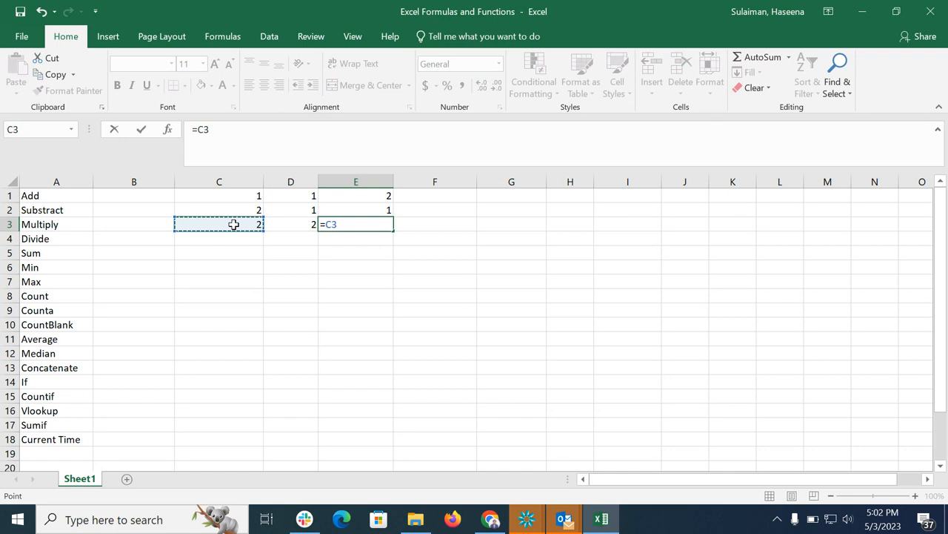
type("*")
left_click(297, 231)
key("Return")
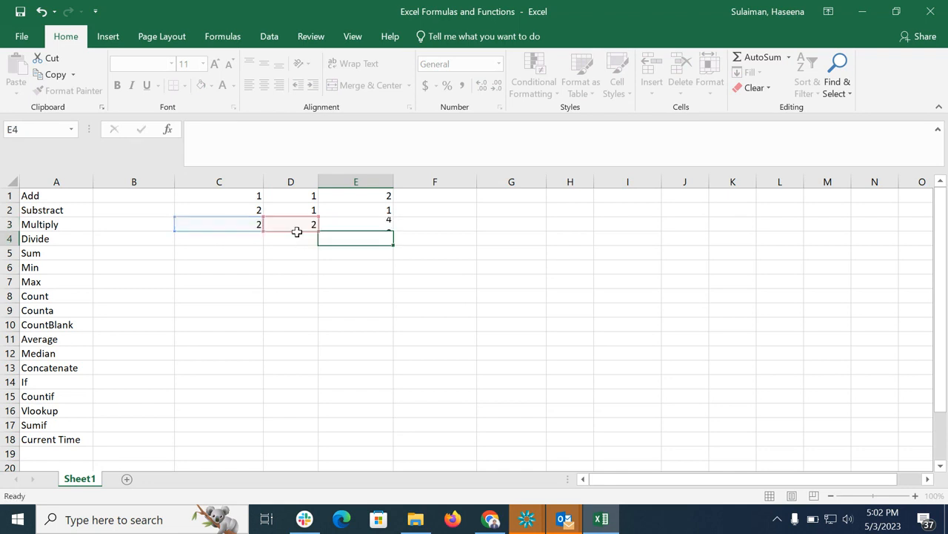
Enter 4 in C4 and 2 in D4 on the Divide row.
left_click(242, 238)
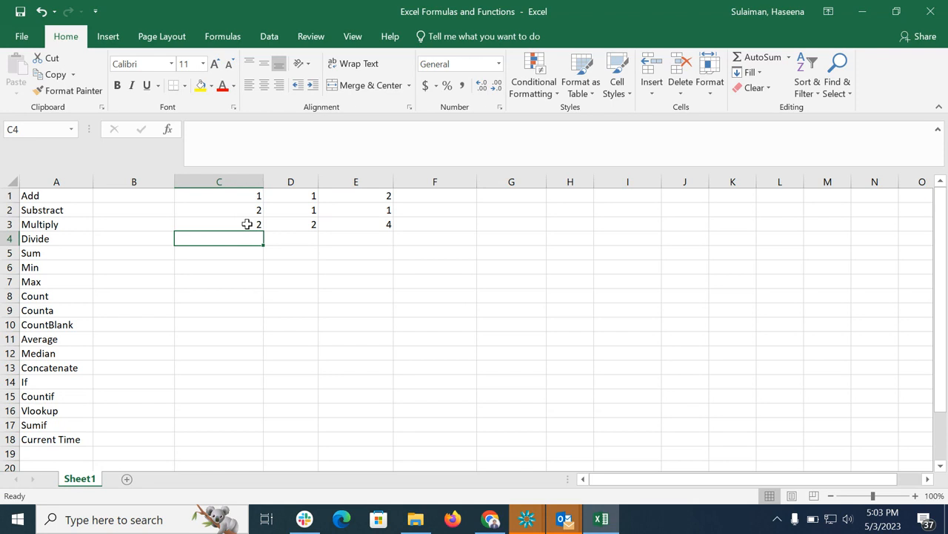
type("4")
left_click(289, 239)
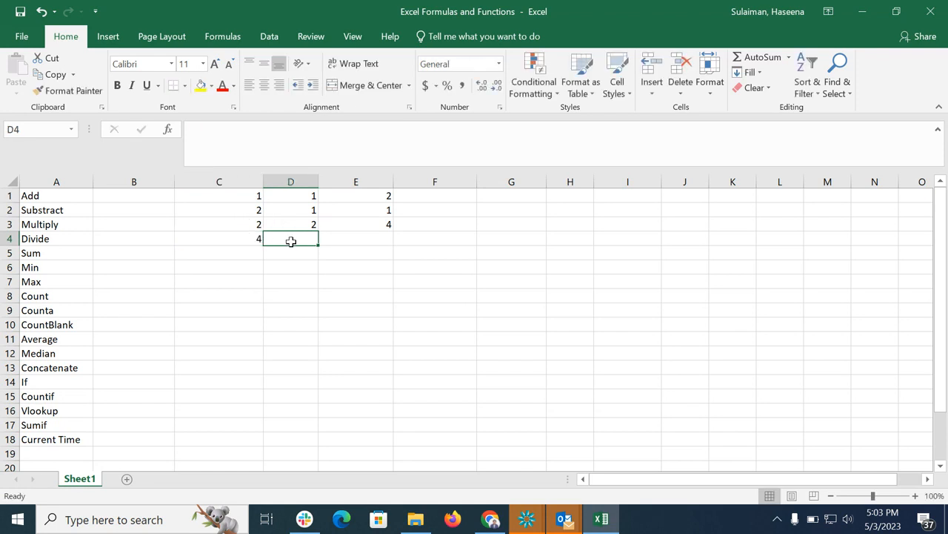
type("2")
Divide the Divide-row numbers in E4 with the formula =C4/D4.
left_click(381, 248)
type("=")
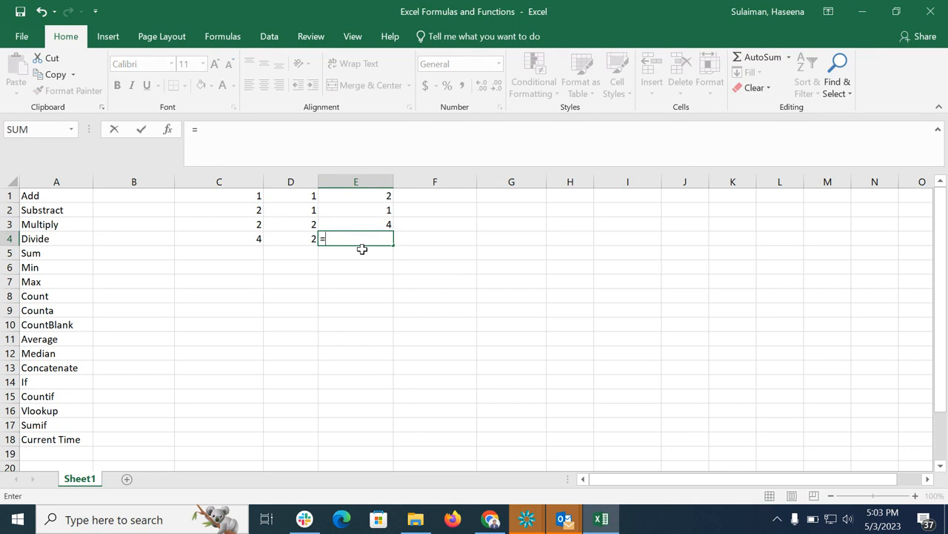
left_click(248, 241)
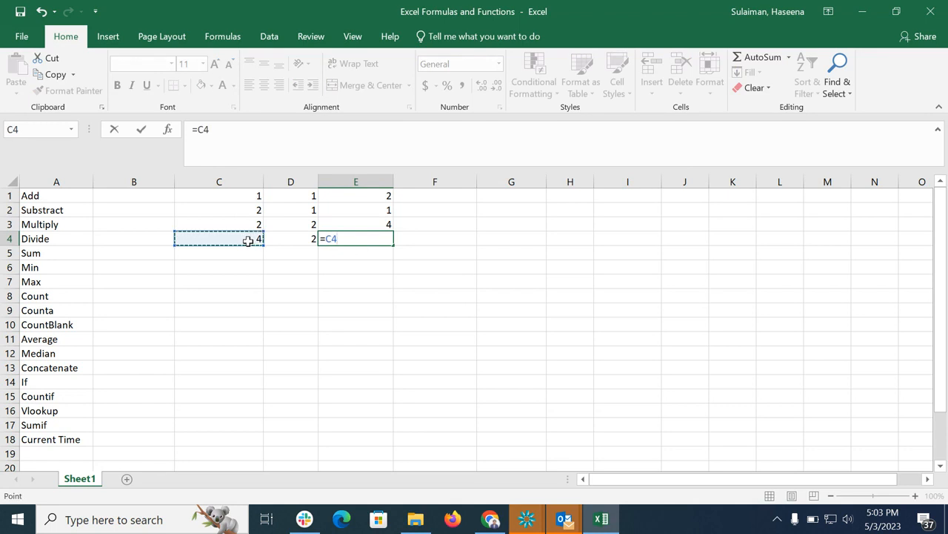
type("/")
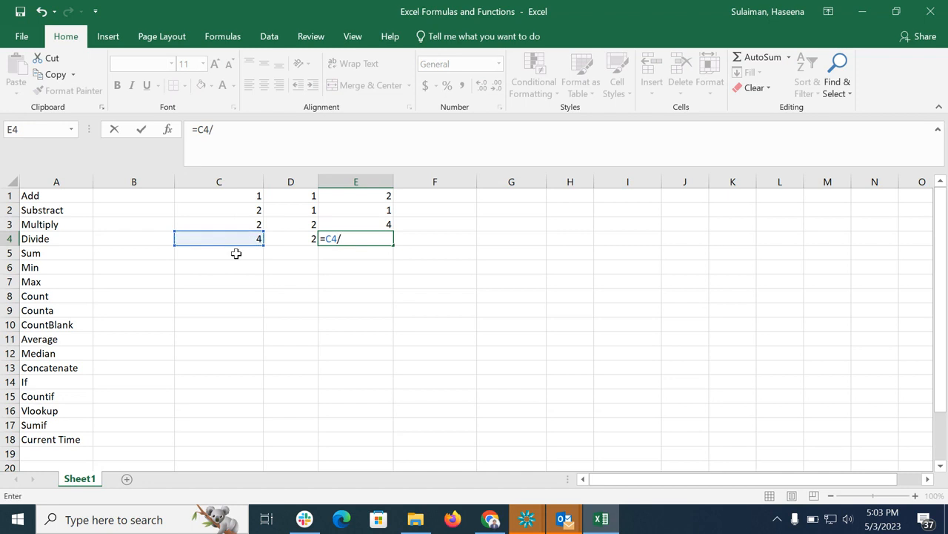
left_click(306, 241)
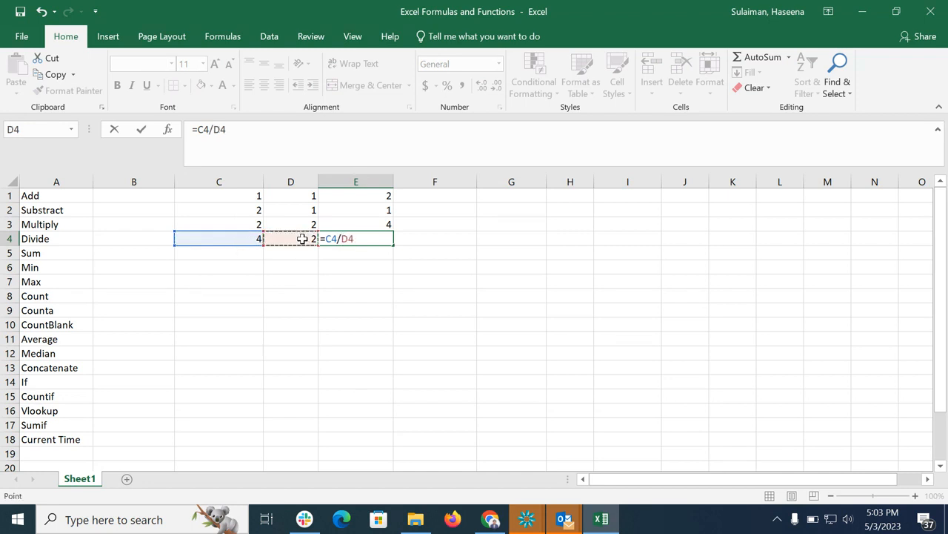
key("Return")
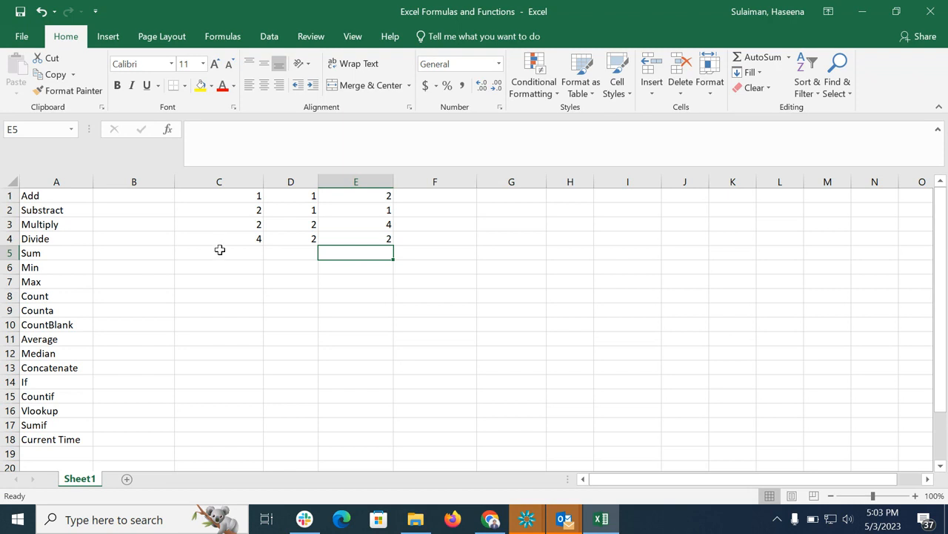
Select the number range C1:E4 to view its summary figures.
left_click(250, 196)
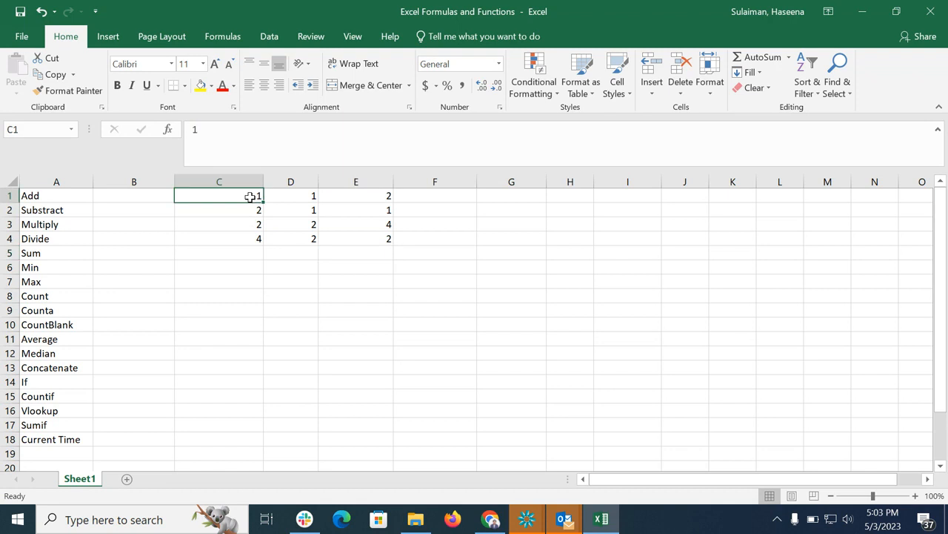
left_click_drag(251, 197, 373, 235)
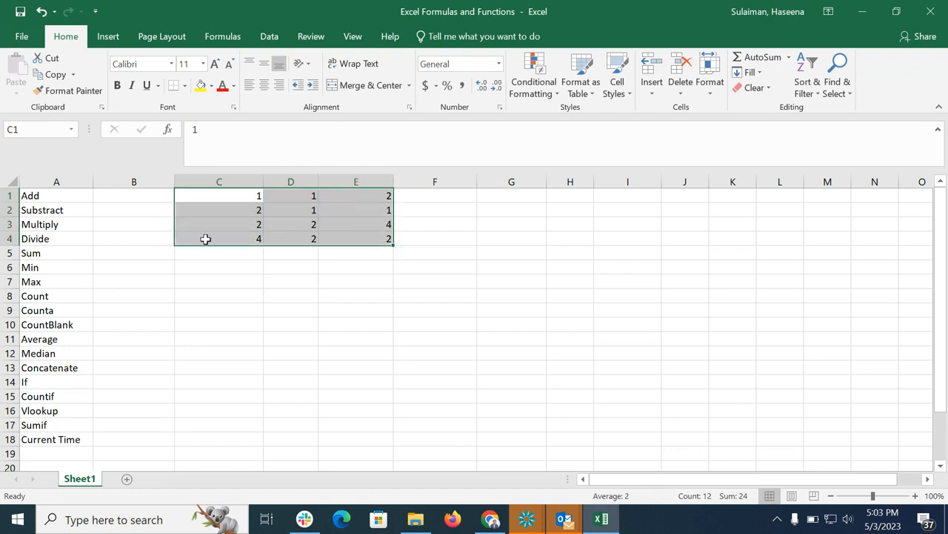
Try building an addition formula in B5 from C1 and D1, then erase it from the cell.
left_click(149, 255)
type("=")
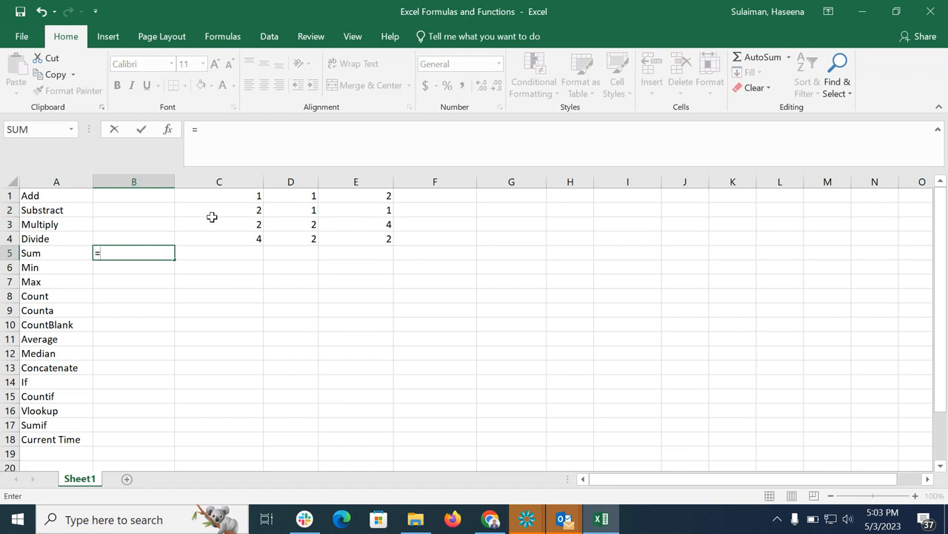
left_click(235, 196)
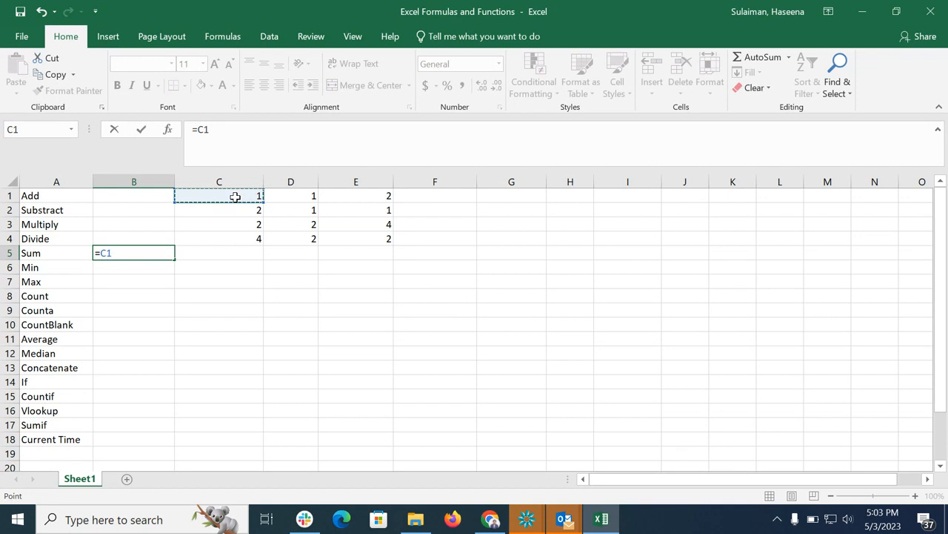
type("+")
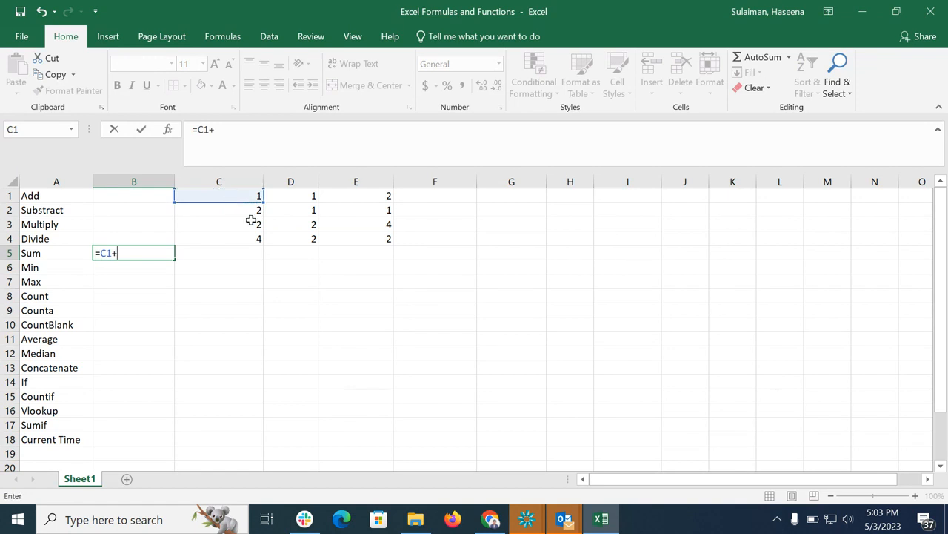
left_click(311, 197)
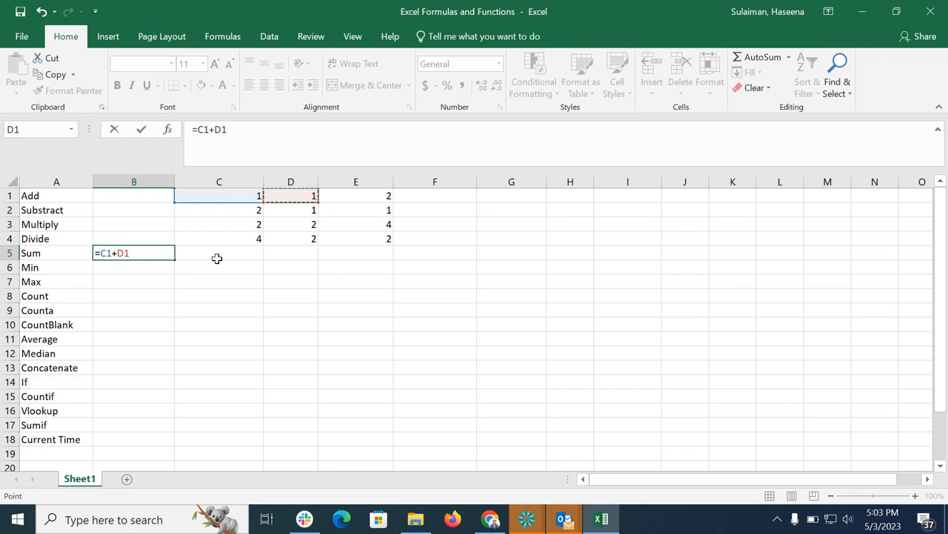
left_click(135, 294)
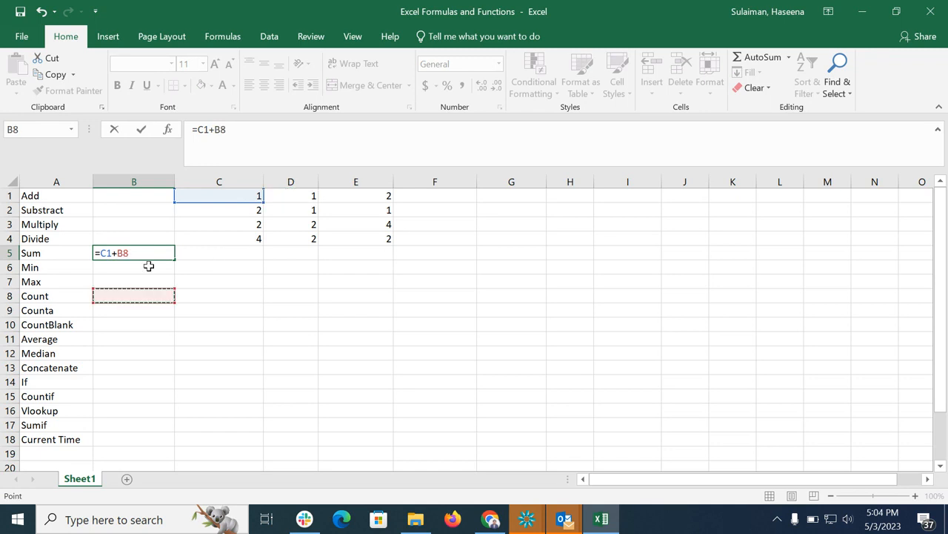
left_click(145, 256)
key("BackSpace")
key("BackSpace")
key("BackSpace")
key("BackSpace")
key("BackSpace")
key("BackSpace")
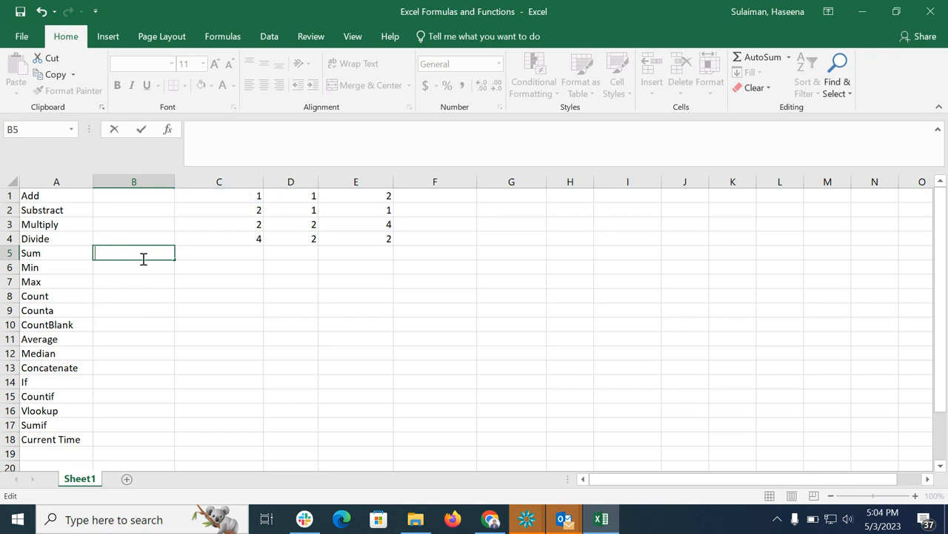
Total the number range in B5 with the formula =SUM(C1:E4).
type("=sum")
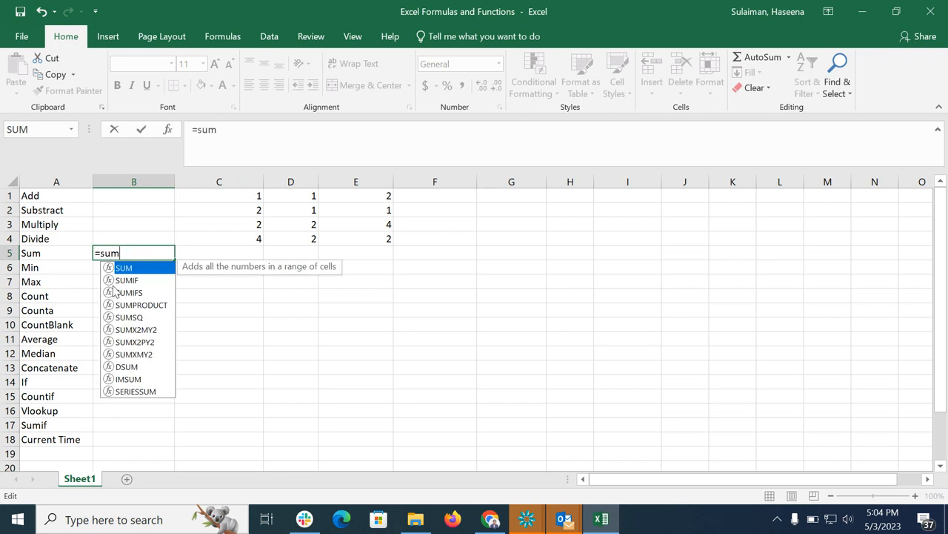
double_click(108, 271)
left_click_drag(235, 197, 334, 233)
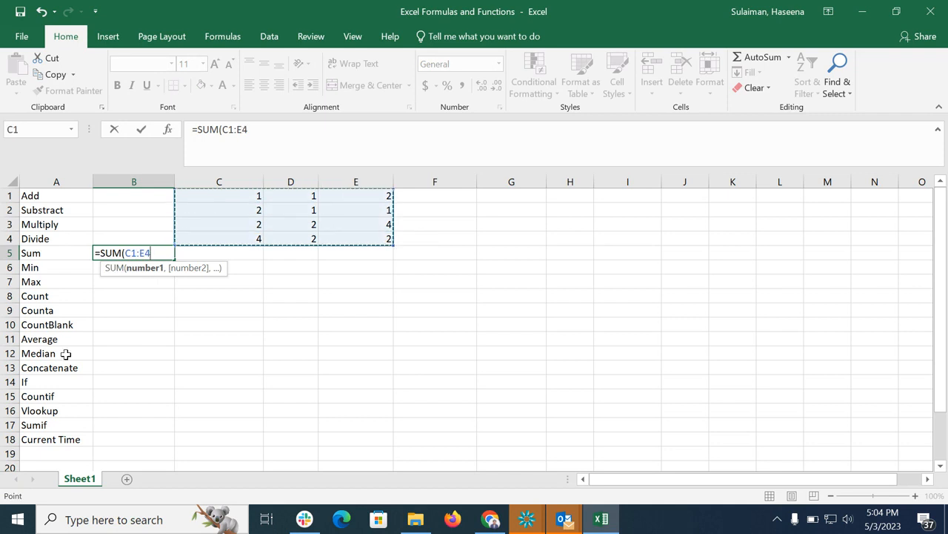
type(")")
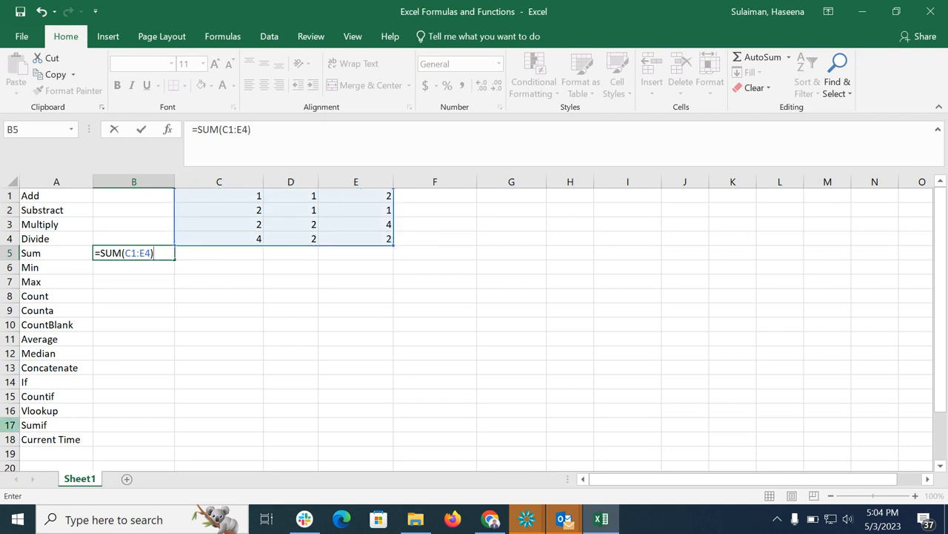
key("Return")
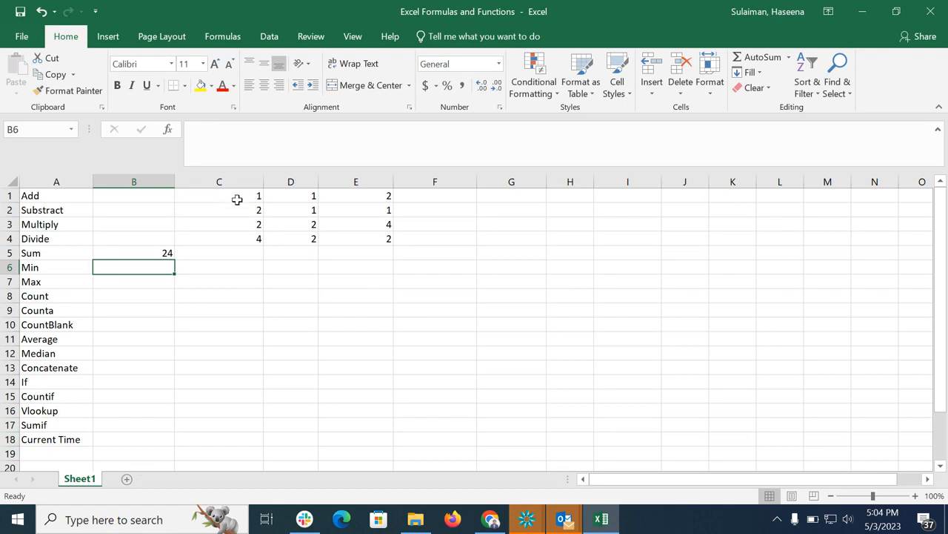
Build the same SUM of C1:E4 in C5 using the Function Arguments dialog for Number1.
left_click(199, 255)
type("=")
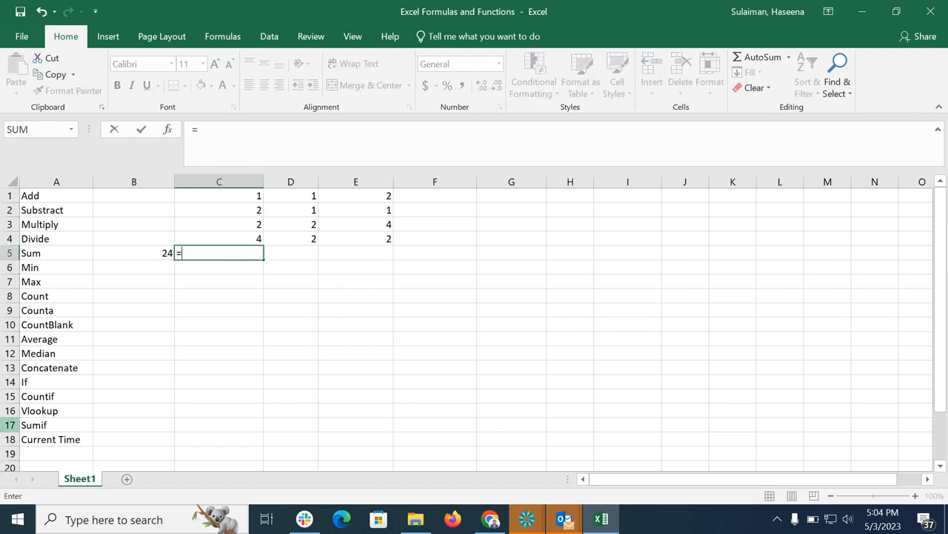
type("sum")
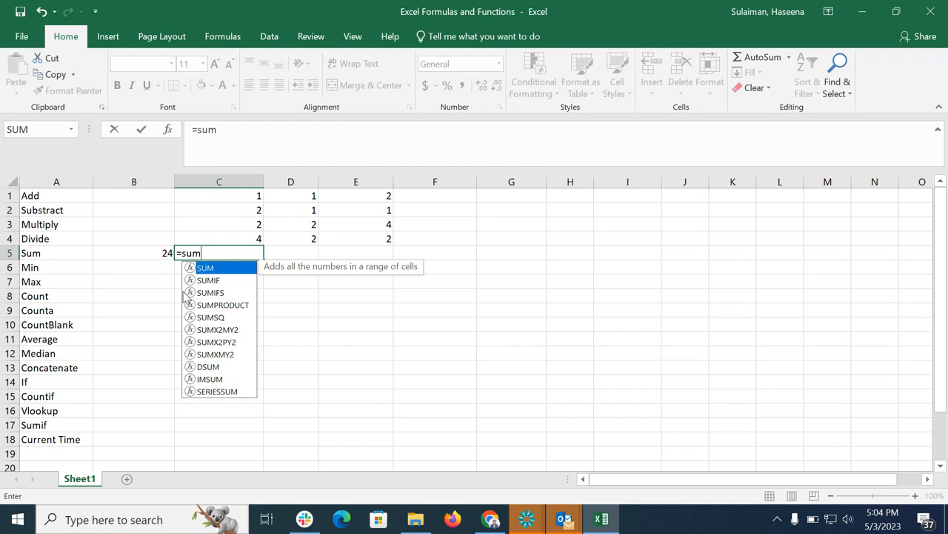
double_click(198, 268)
left_click(169, 130)
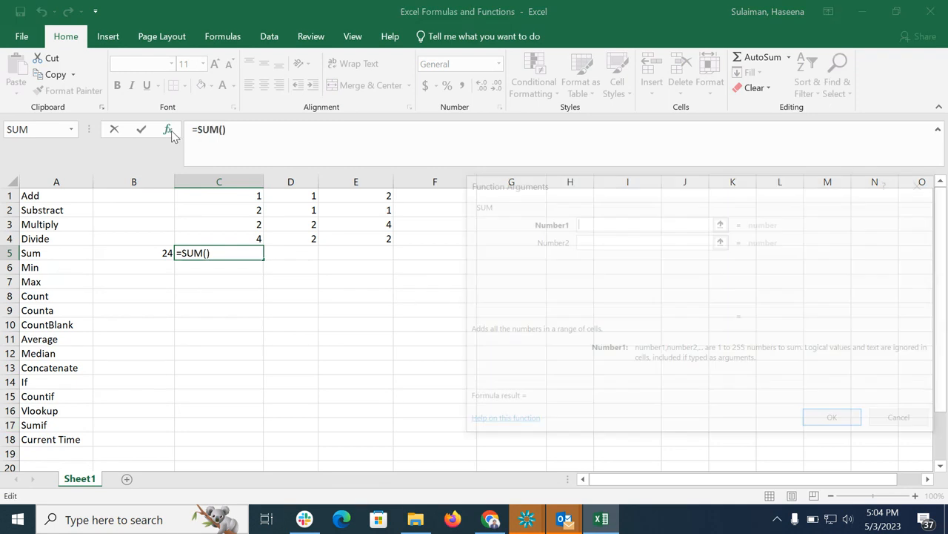
left_click(252, 196)
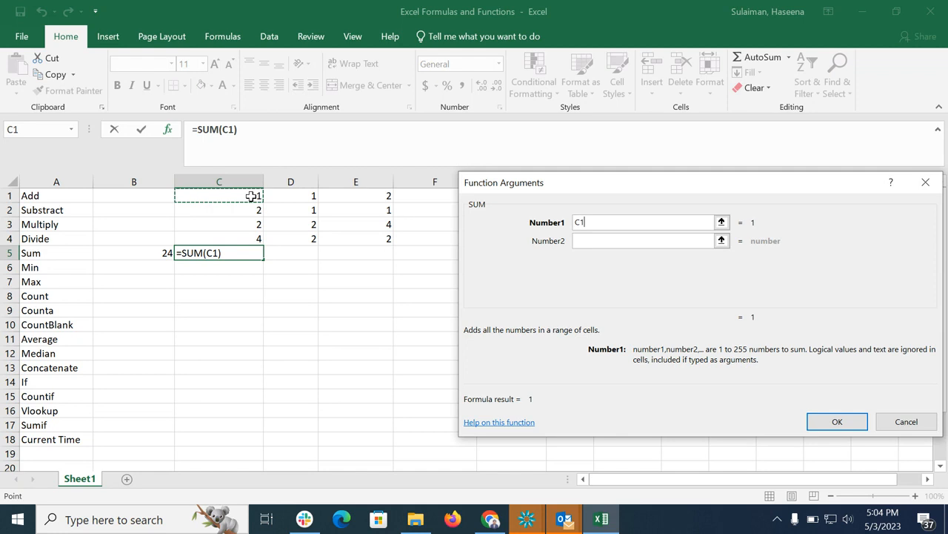
left_click_drag(252, 196, 272, 205)
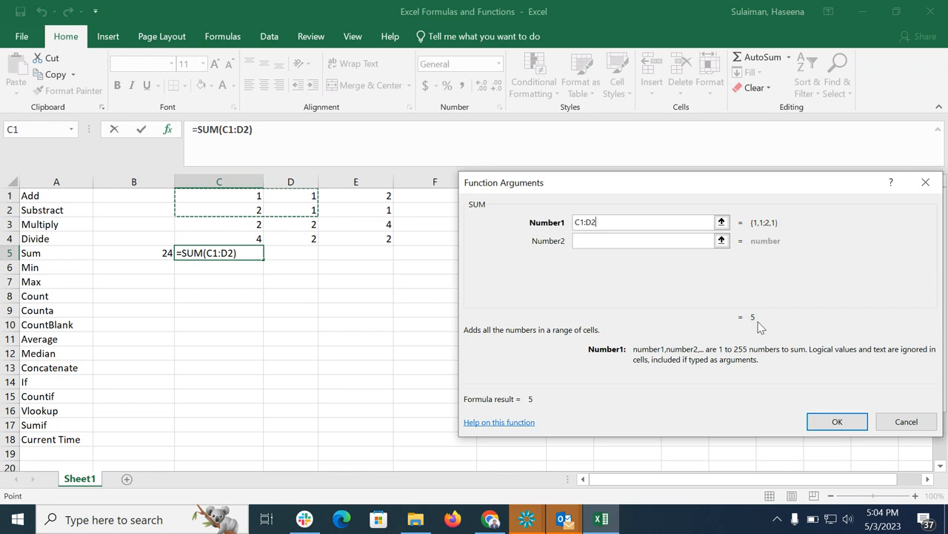
left_click(253, 198)
left_click_drag(253, 197, 356, 237)
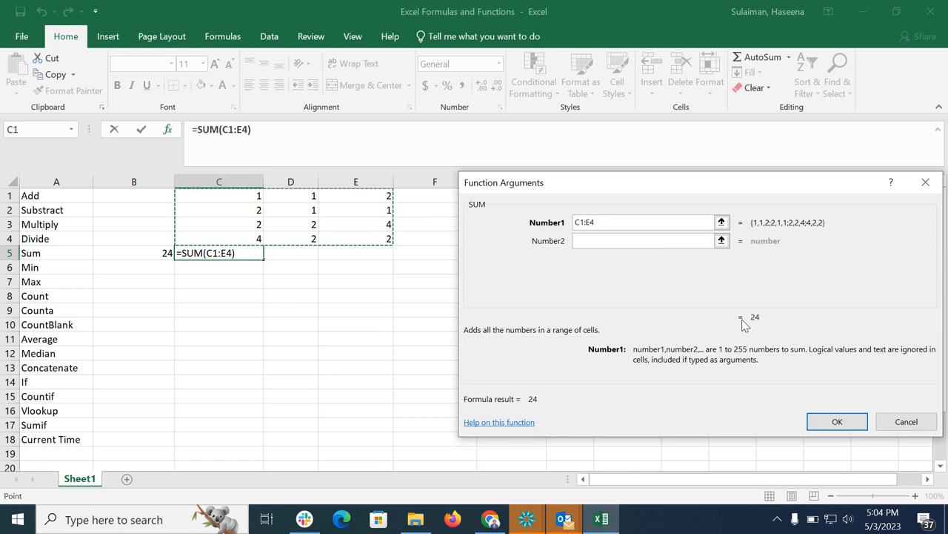
left_click(837, 422)
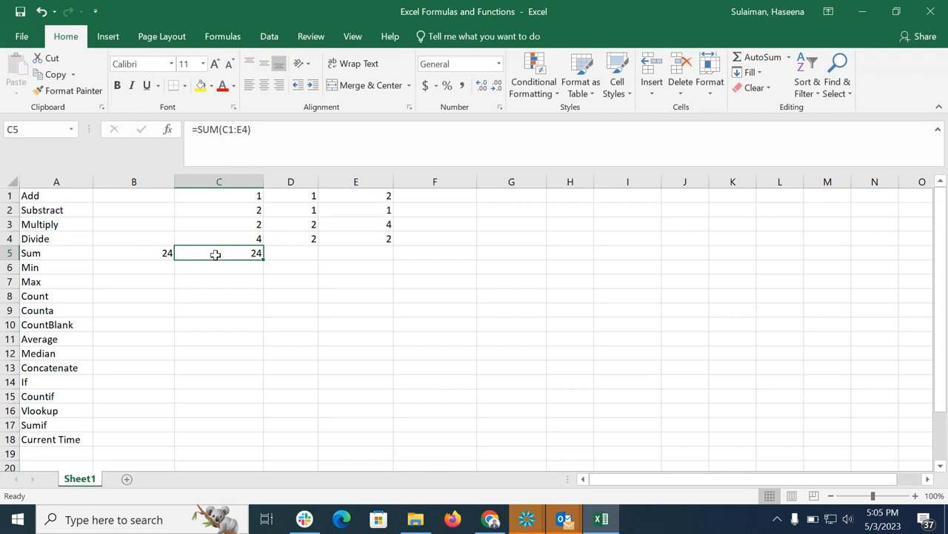
Find the smallest number in B6 with the formula =MIN(C1:E4).
left_click(166, 267)
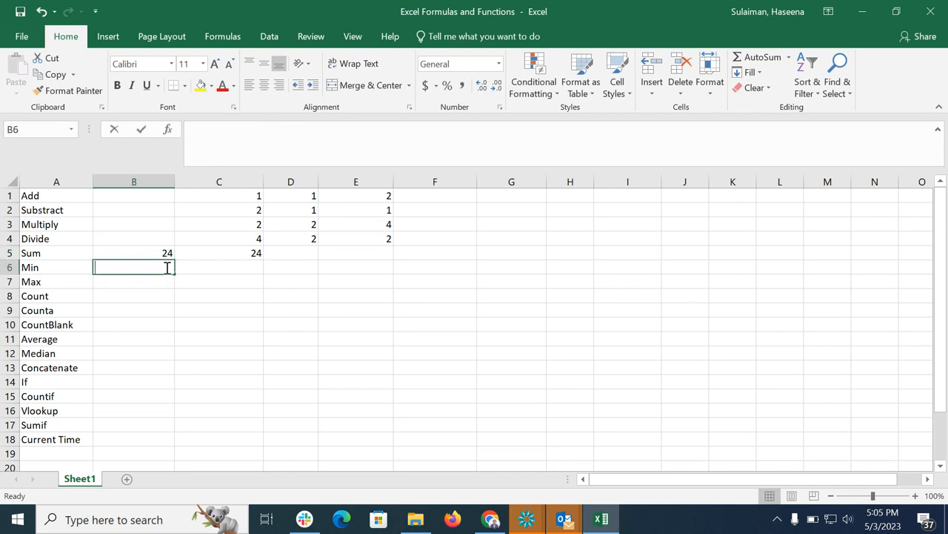
type("=min")
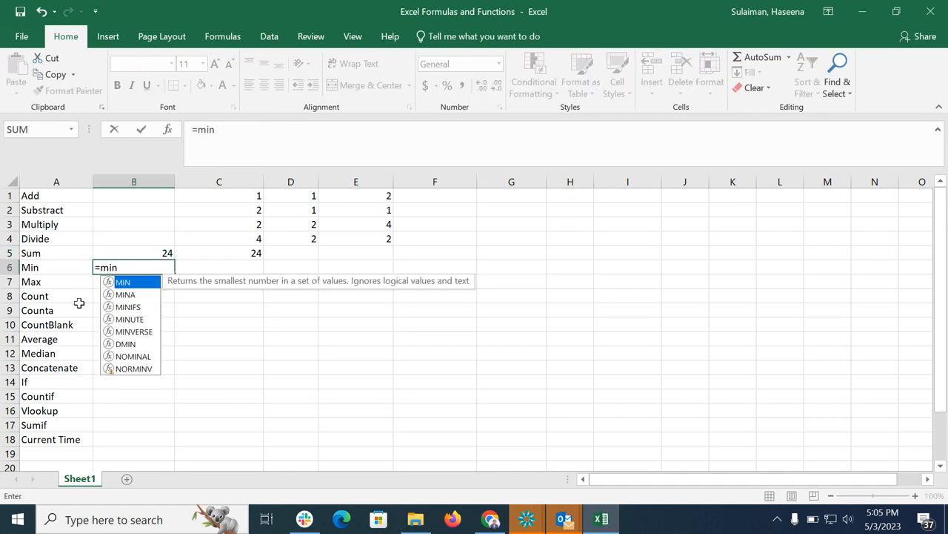
double_click(146, 281)
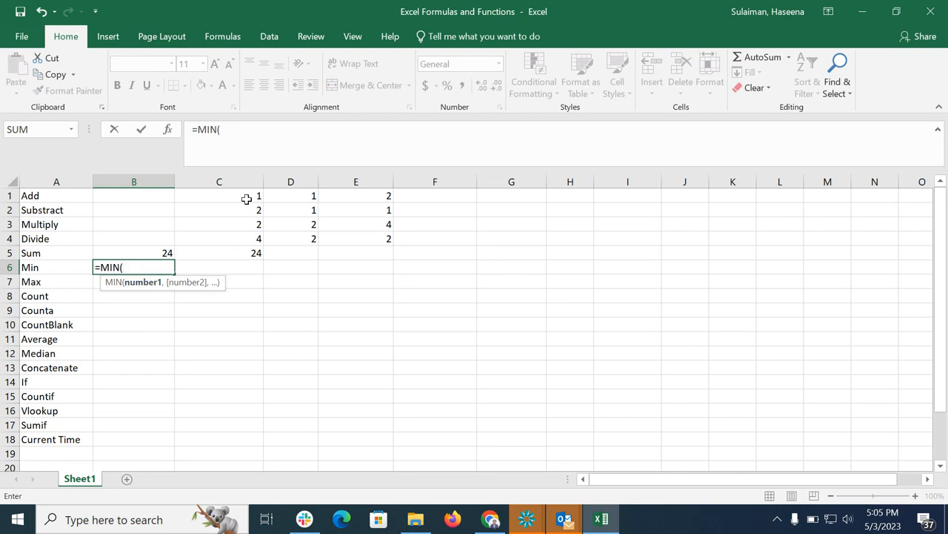
left_click_drag(247, 195, 353, 237)
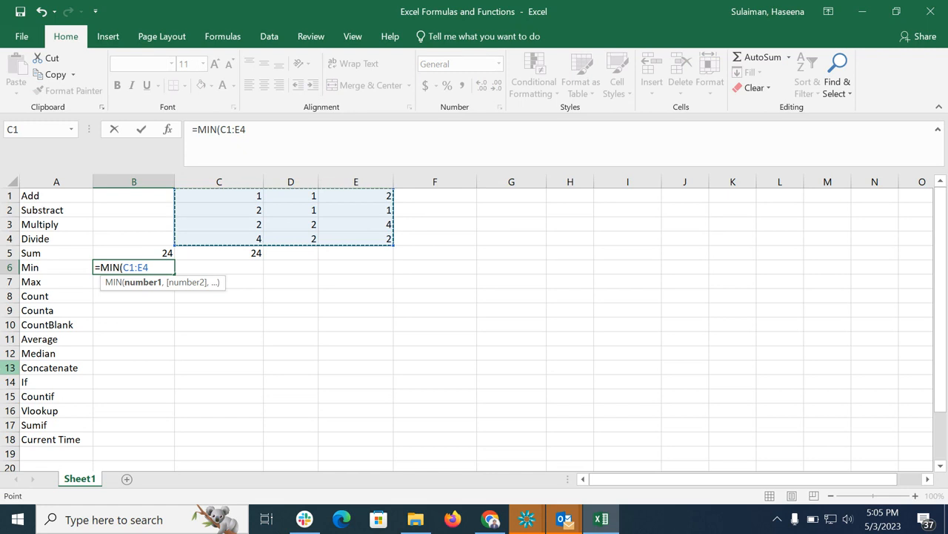
type(")")
key("Return")
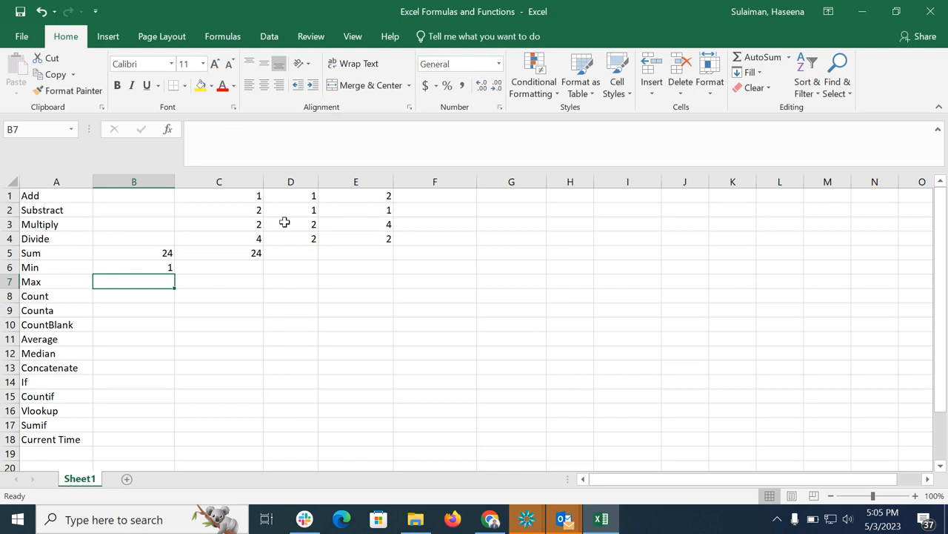
Change the value in D1 to 0.
left_click(314, 197)
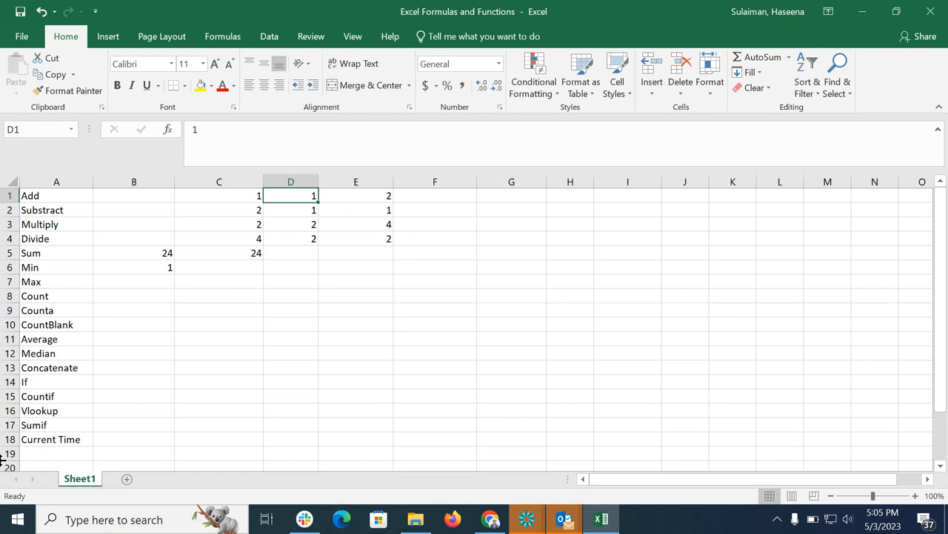
type("0")
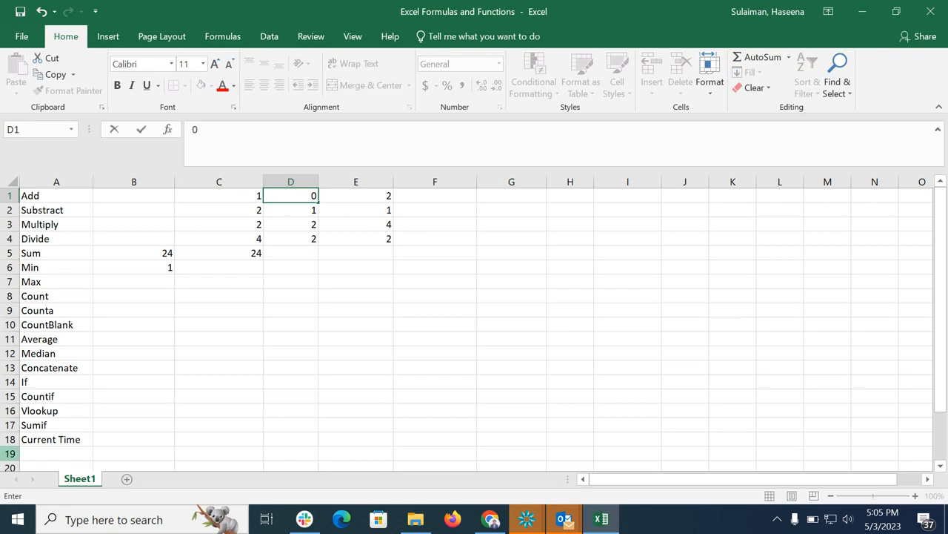
key("Return")
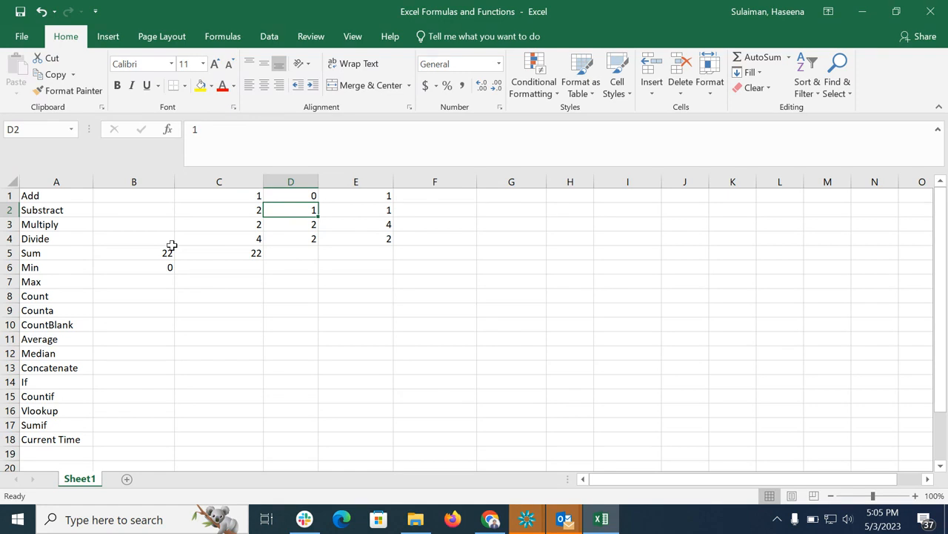
Find the largest number in B7 with the formula =MAX(C1:E4).
left_click(147, 284)
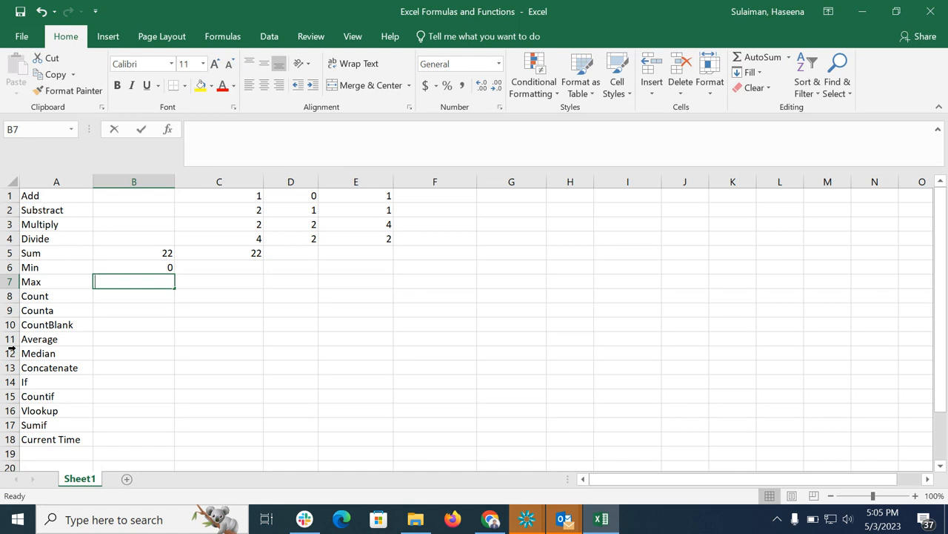
type("=max")
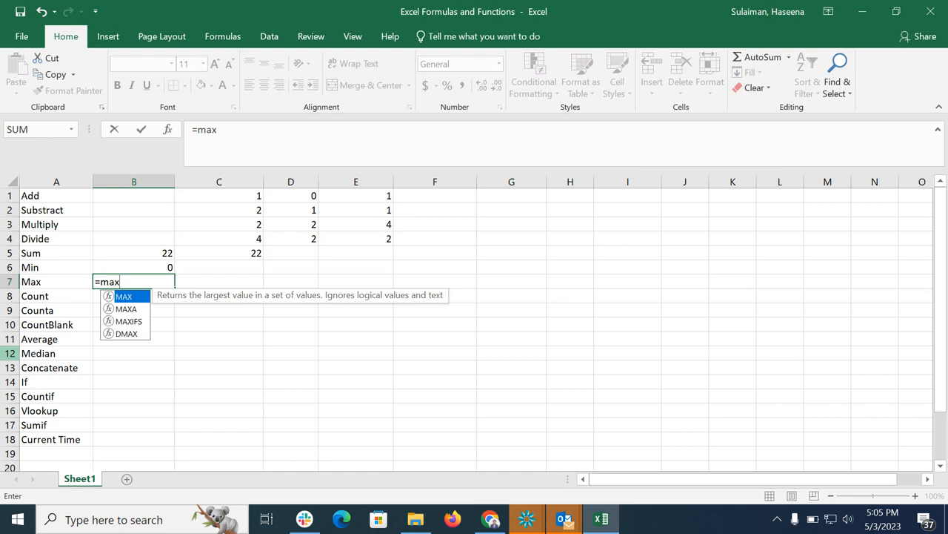
key("Tab")
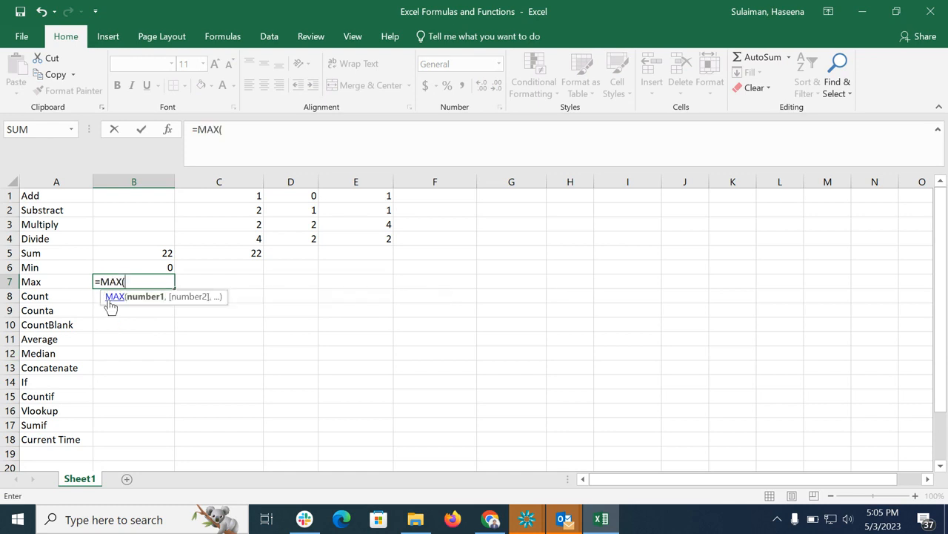
left_click_drag(251, 198, 377, 237)
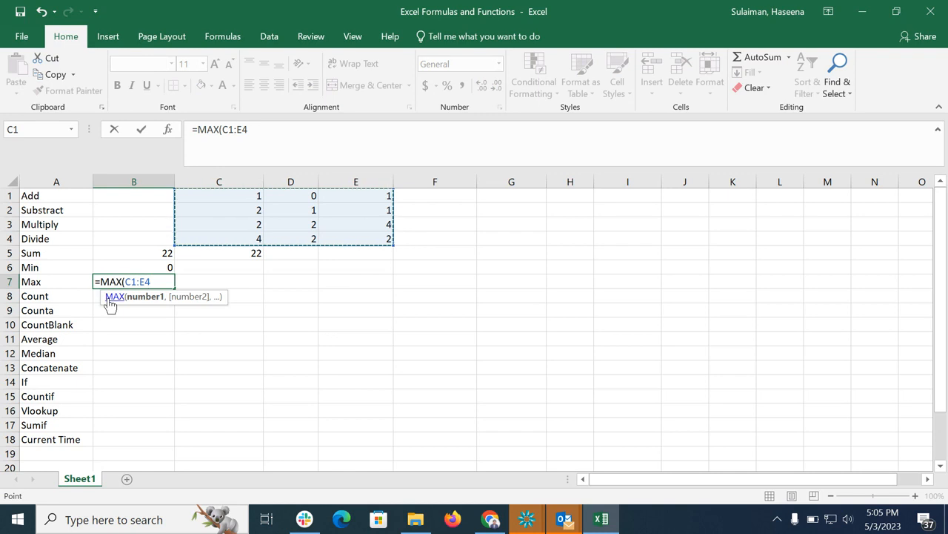
type(")")
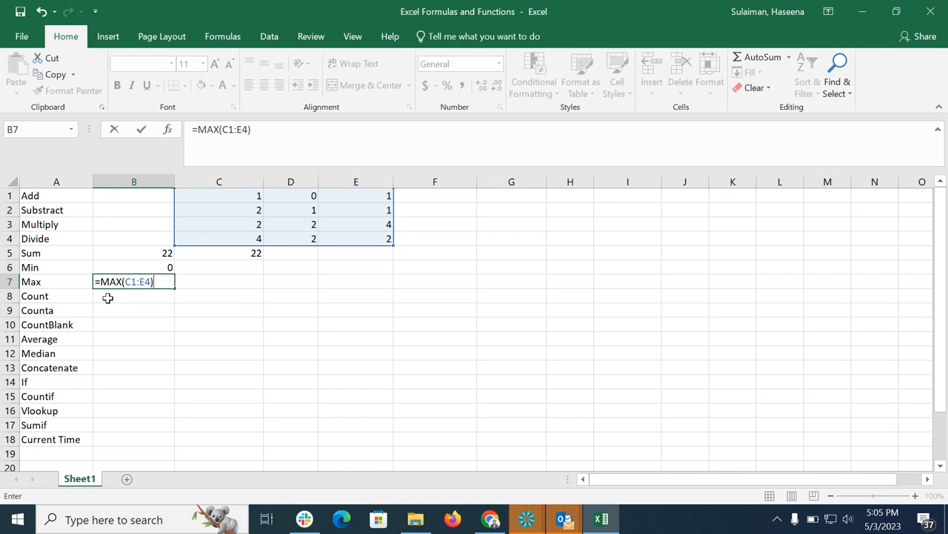
key("Return")
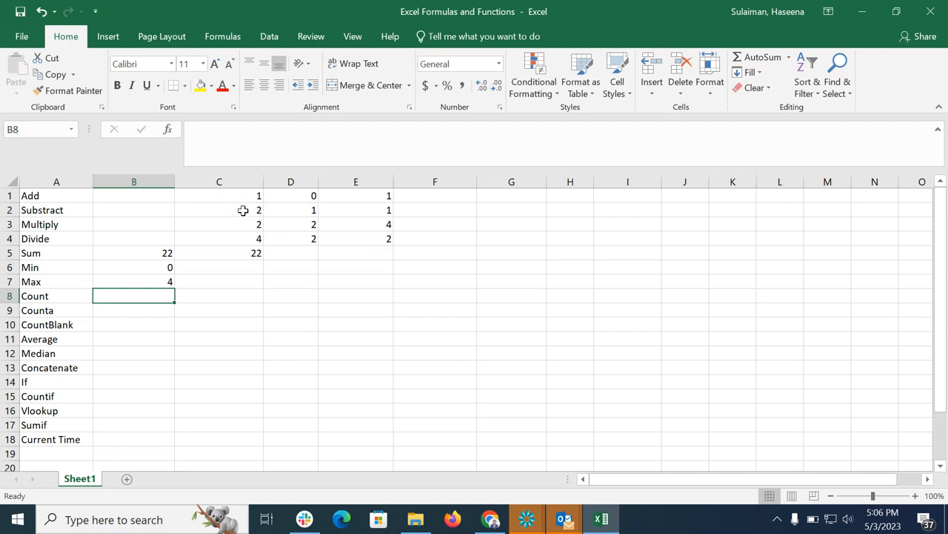
Change the value in C2 to 33.
left_click(246, 211)
type("33")
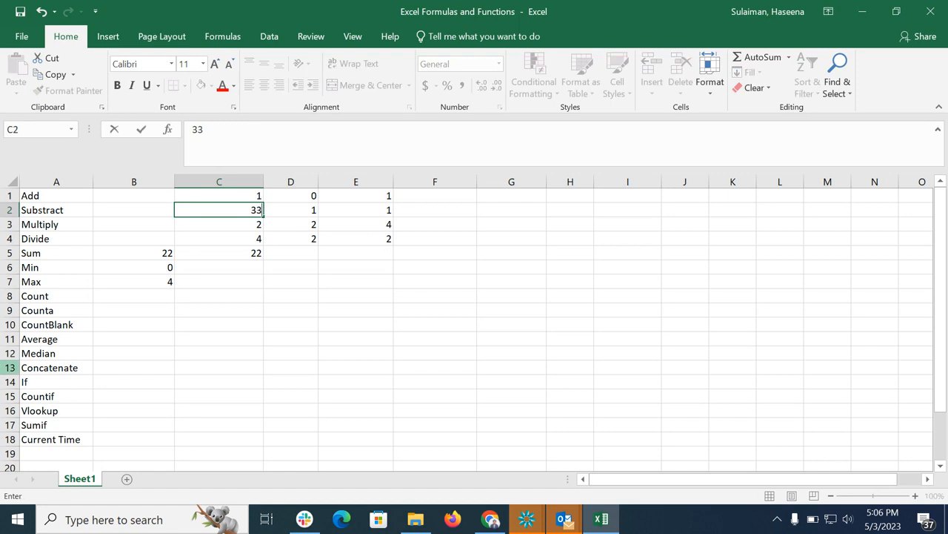
key("Return")
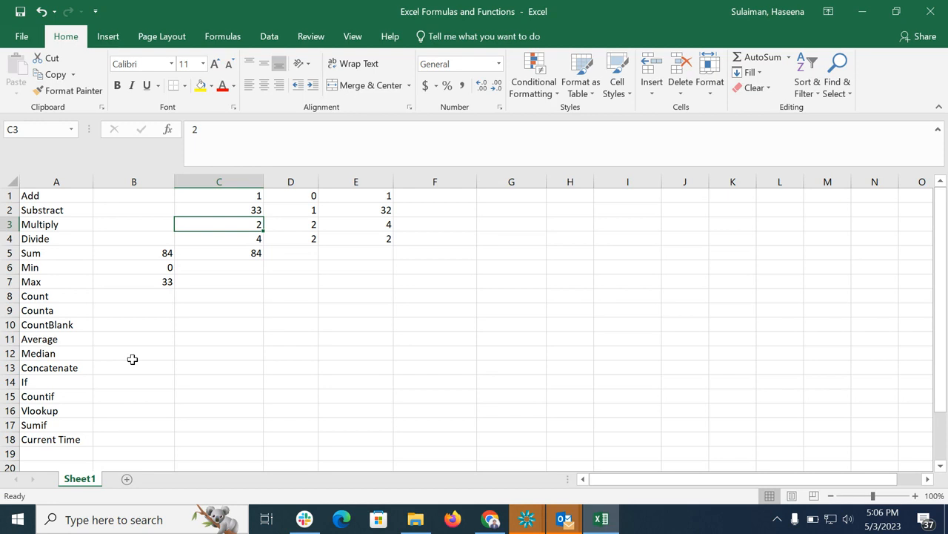
Count the numeric cells in B8 with the formula =COUNT(C1:E4).
left_click(157, 298)
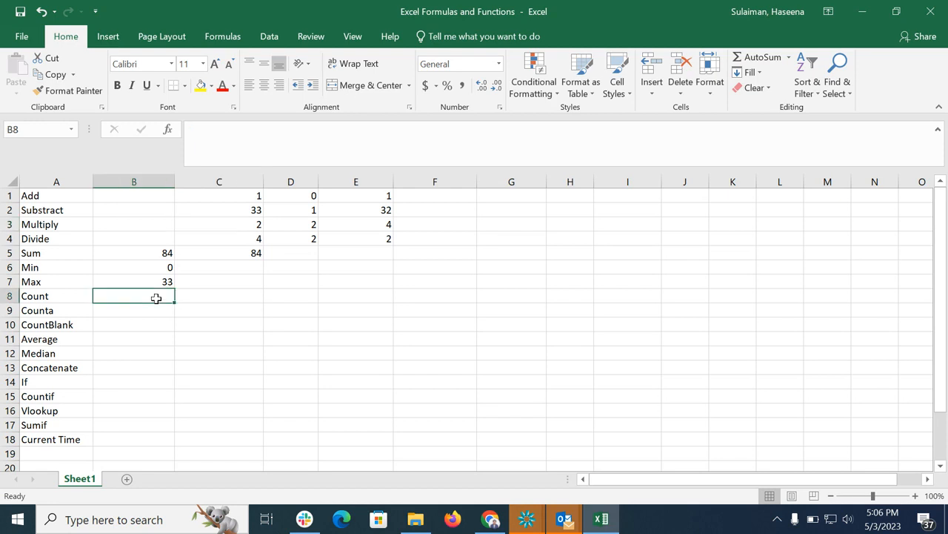
type("=cou")
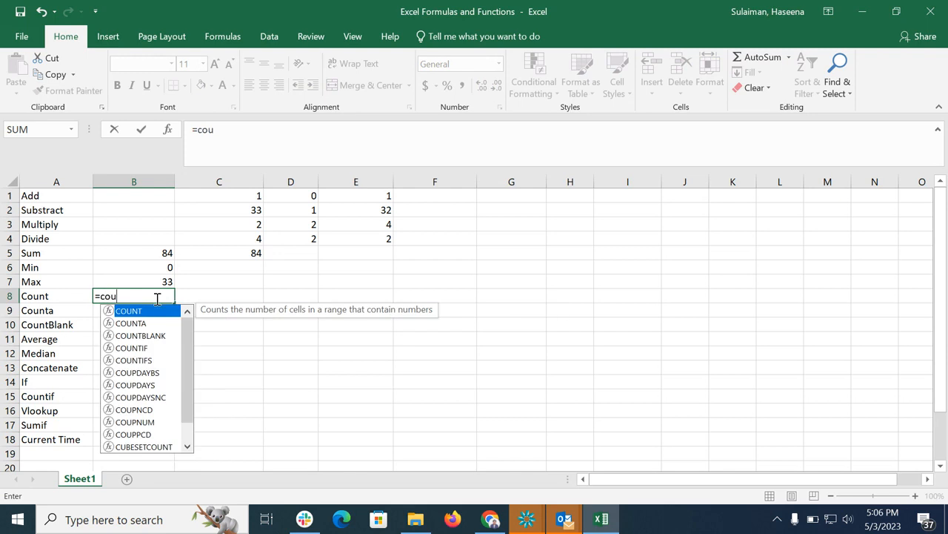
type("nt")
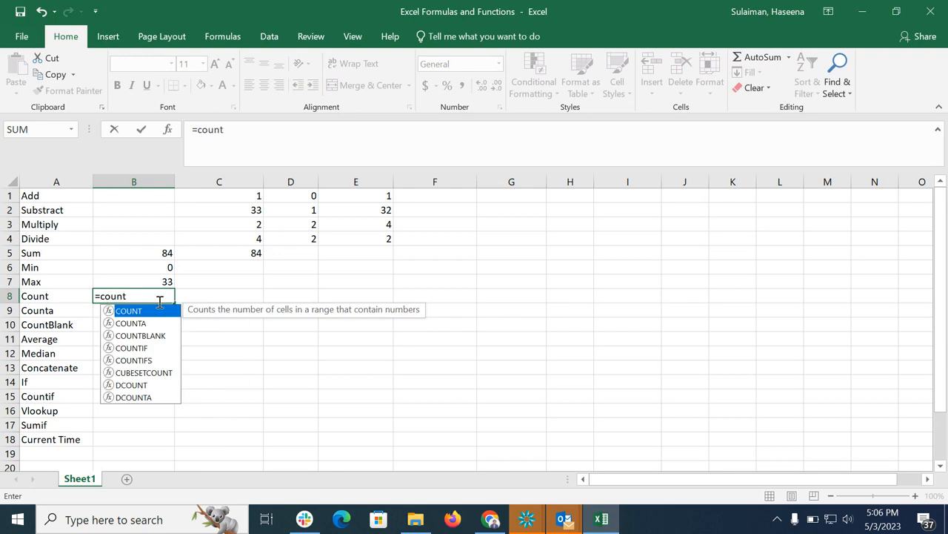
double_click(113, 312)
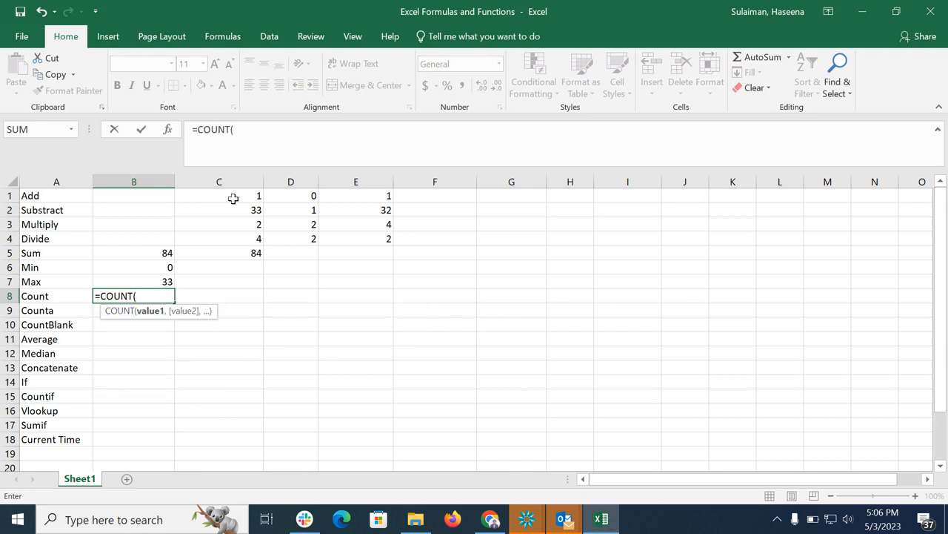
left_click_drag(233, 197, 359, 241)
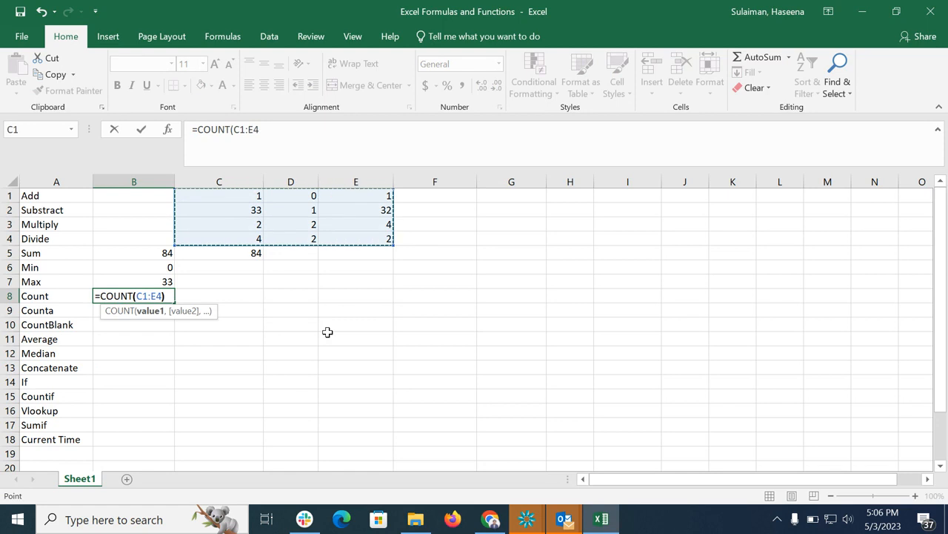
type(")")
key("Return")
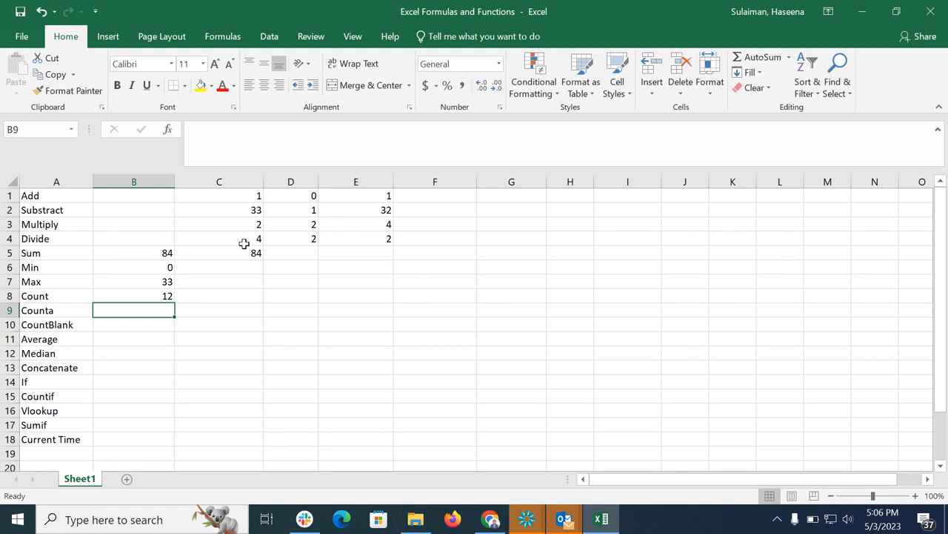
Enter four sample first names in cells F1 to F4 beside the numbers.
left_click(429, 198)
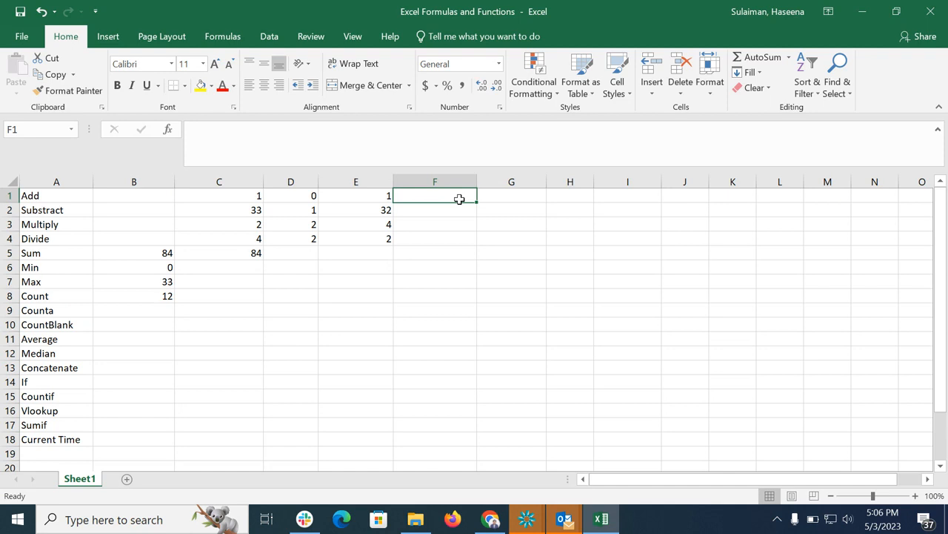
type("Amit")
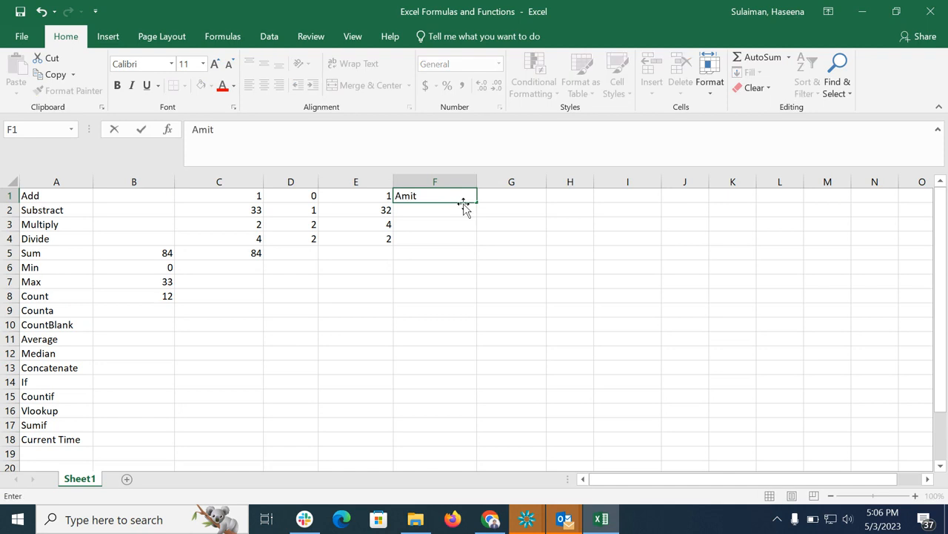
key("Return")
type("Me")
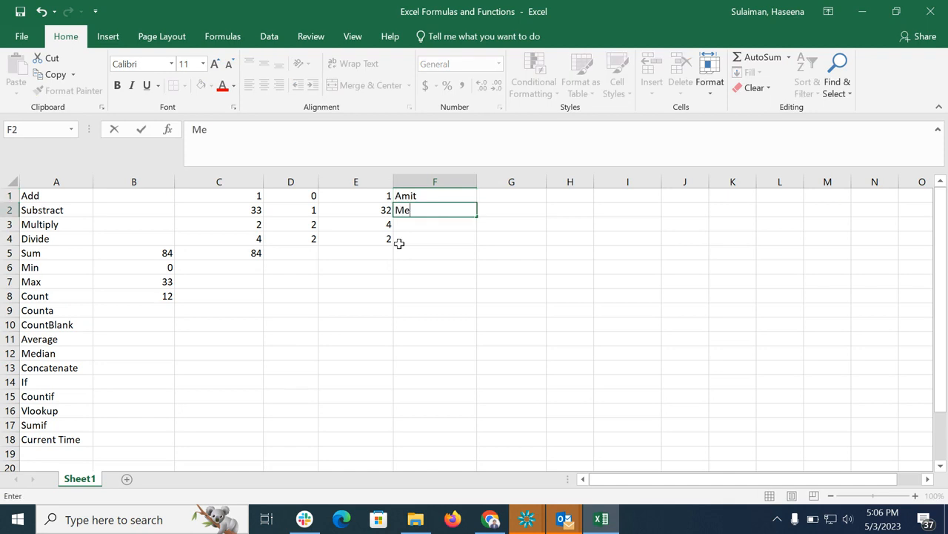
type("gha")
key("Return")
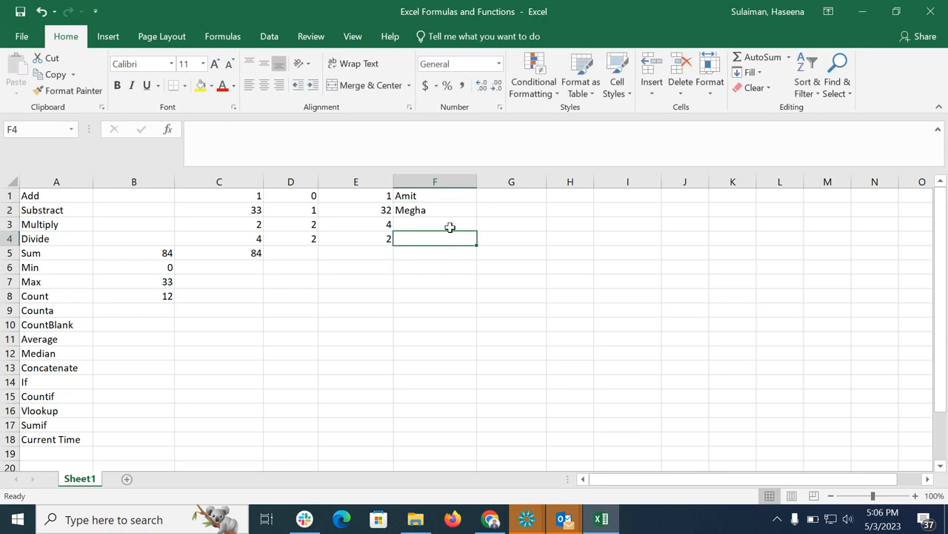
type("Haseena")
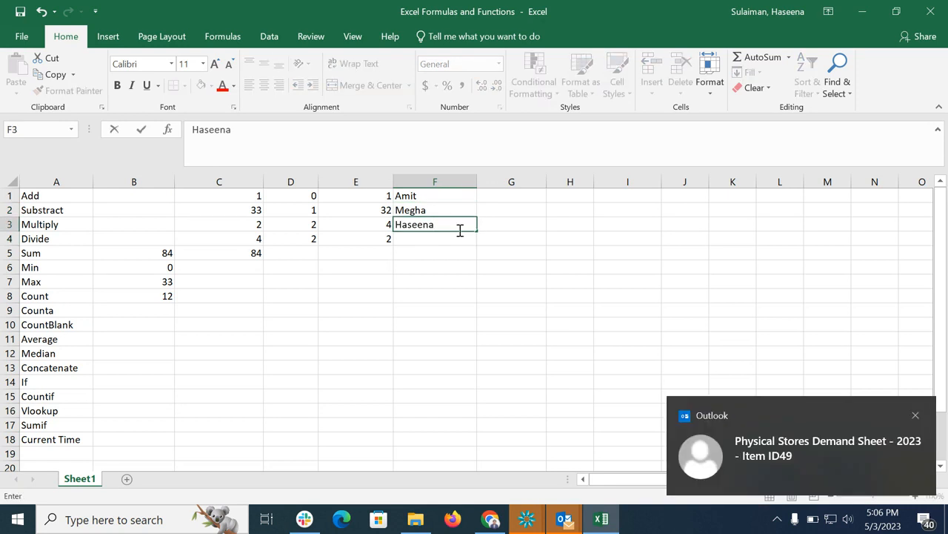
key("Return")
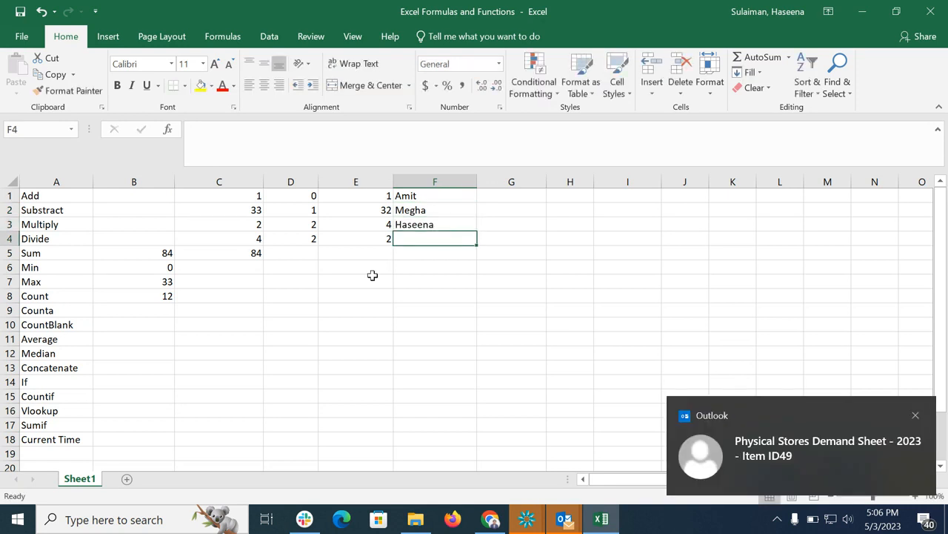
type("Sasi")
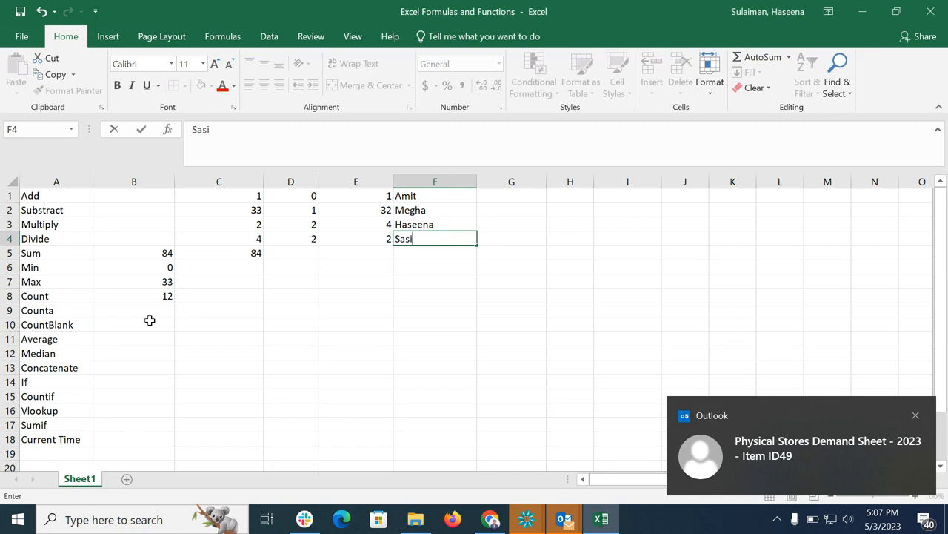
Rewrite the count in B8 as =COUNT(C1:F4) so it includes the names column.
left_click(169, 296)
key("BackSpace")
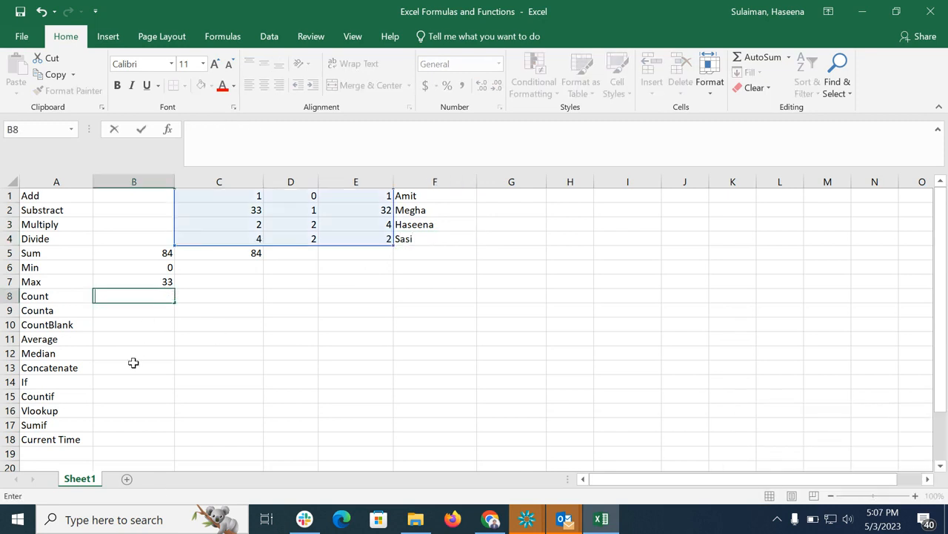
type("=")
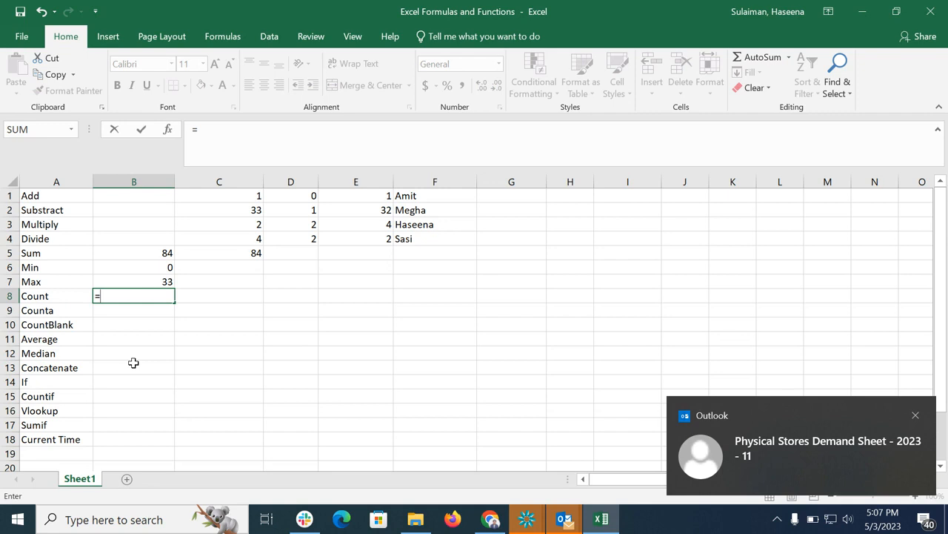
type("count")
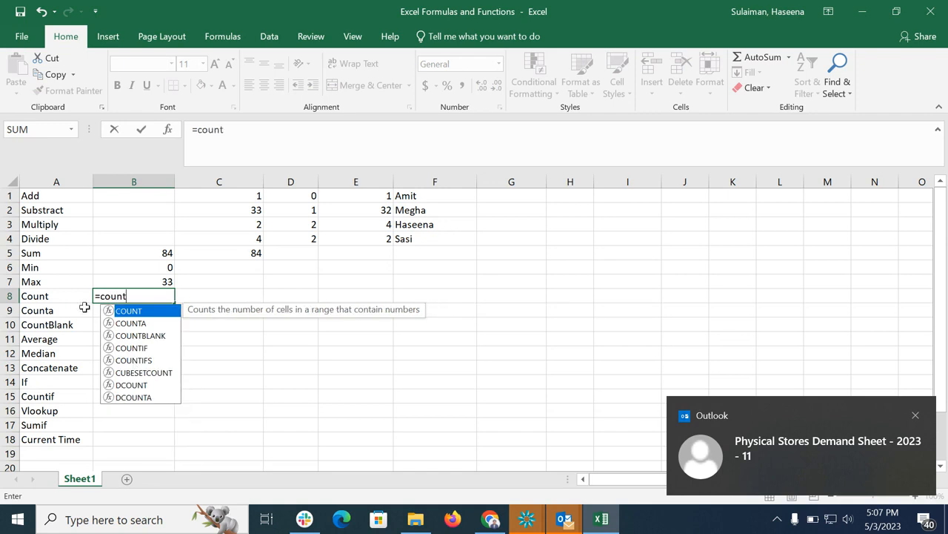
left_click(108, 298)
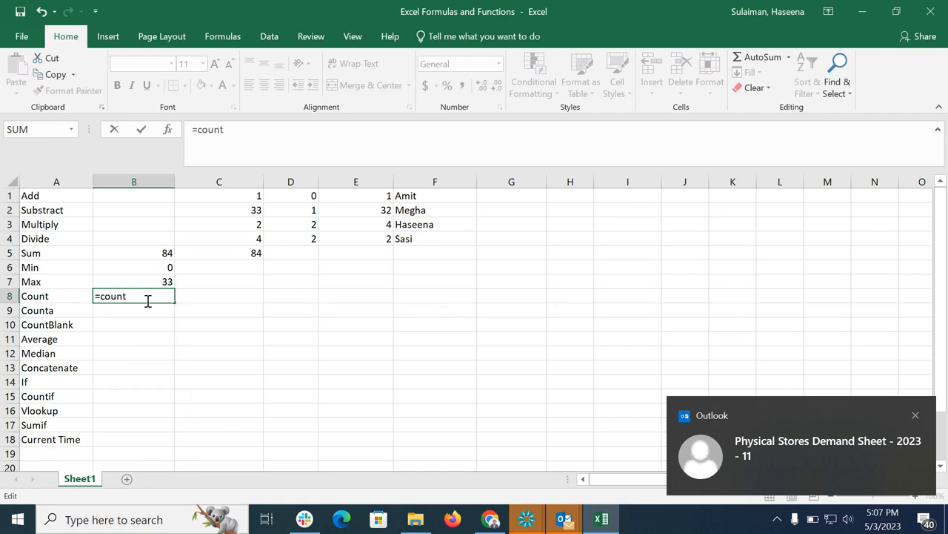
left_click(144, 295)
key("BackSpace")
key("BackSpace")
key("BackSpace")
key("BackSpace")
key("BackSpace")
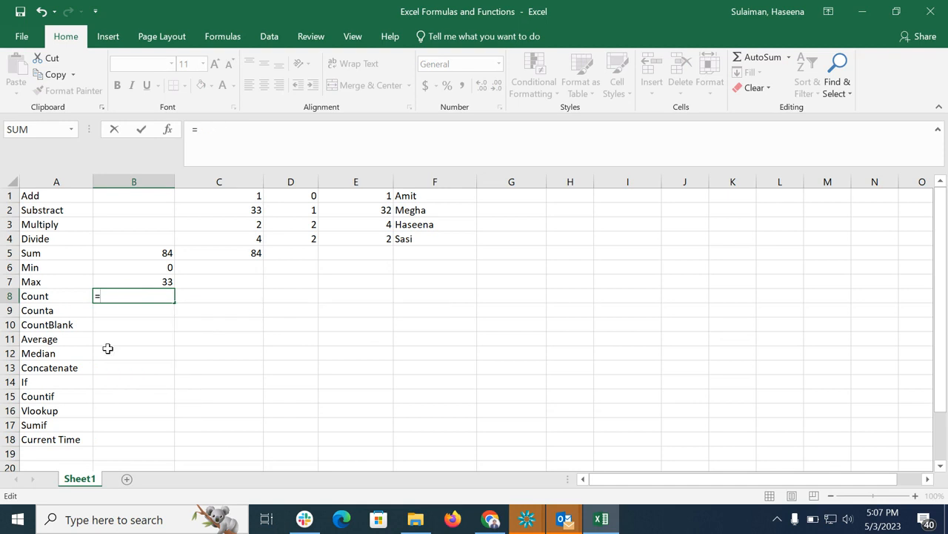
type("count")
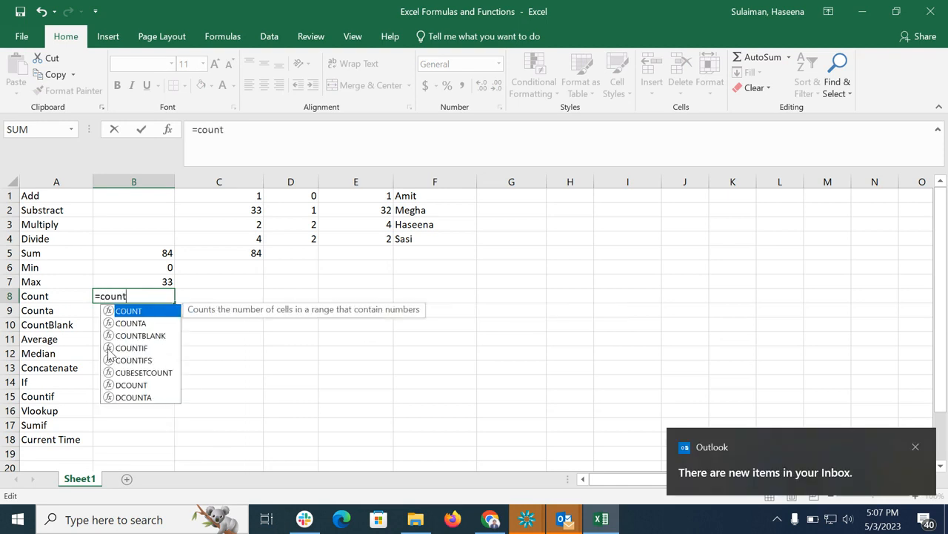
double_click(112, 311)
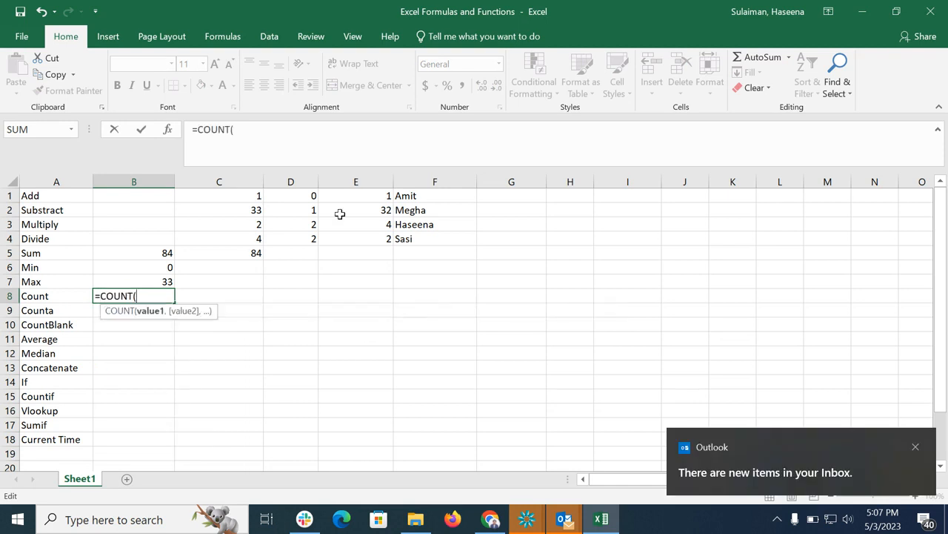
left_click_drag(250, 197, 449, 237)
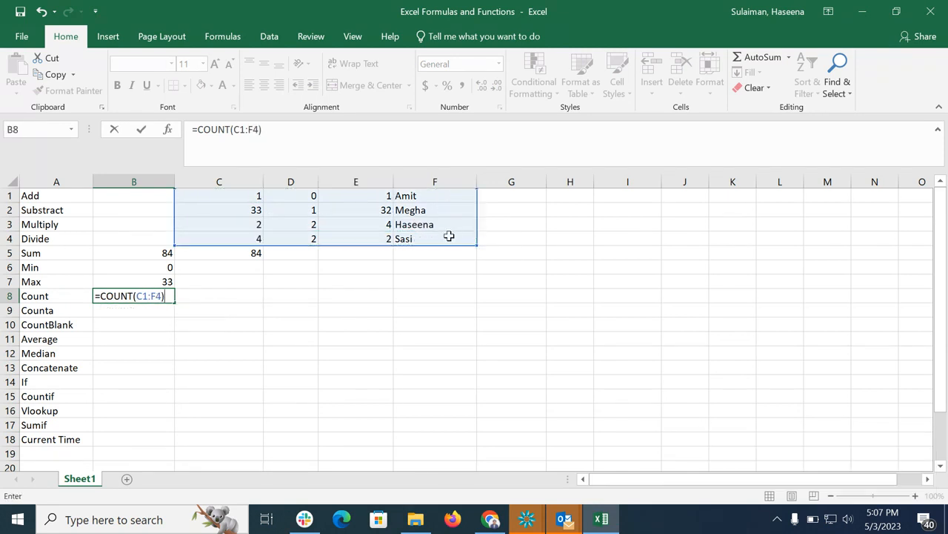
key("Return")
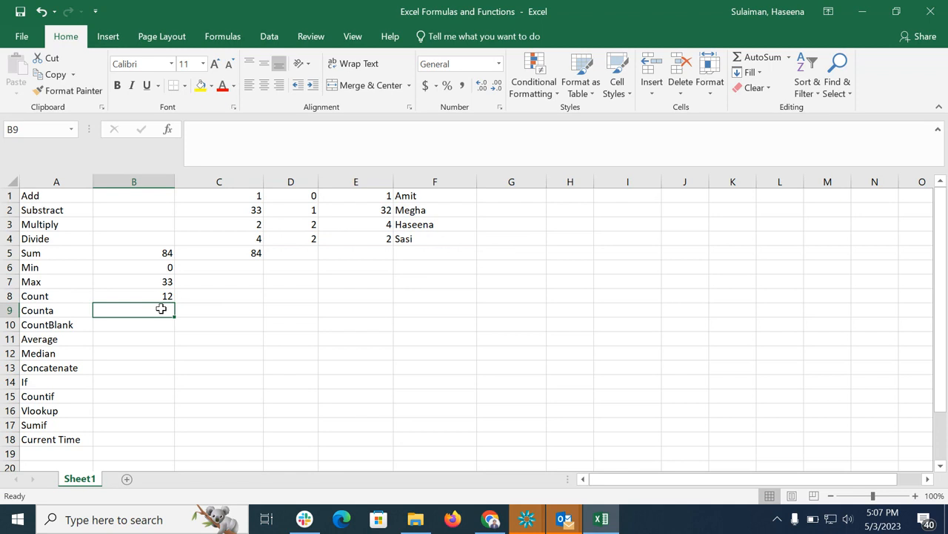
Count the non-empty cells in B9 with the formula =COUNTA(C1:F4).
type("=")
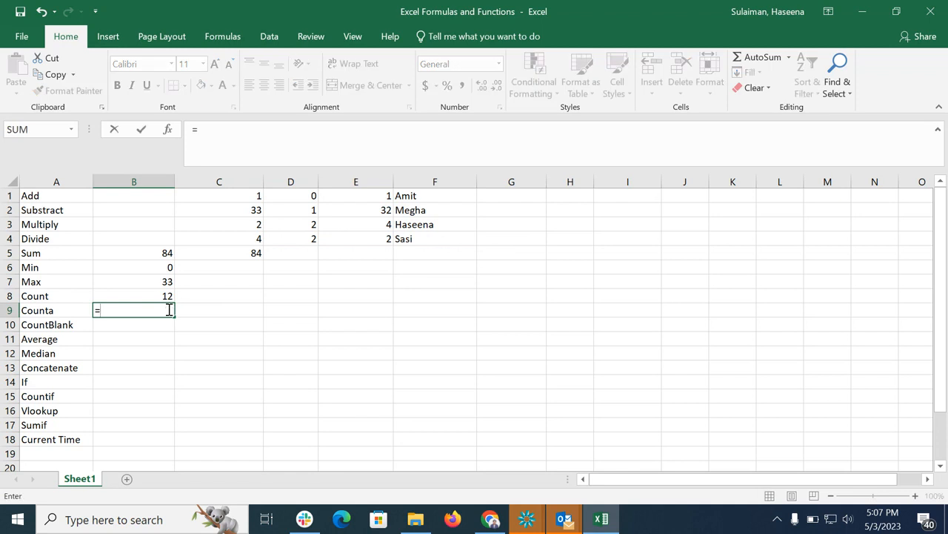
type("cou")
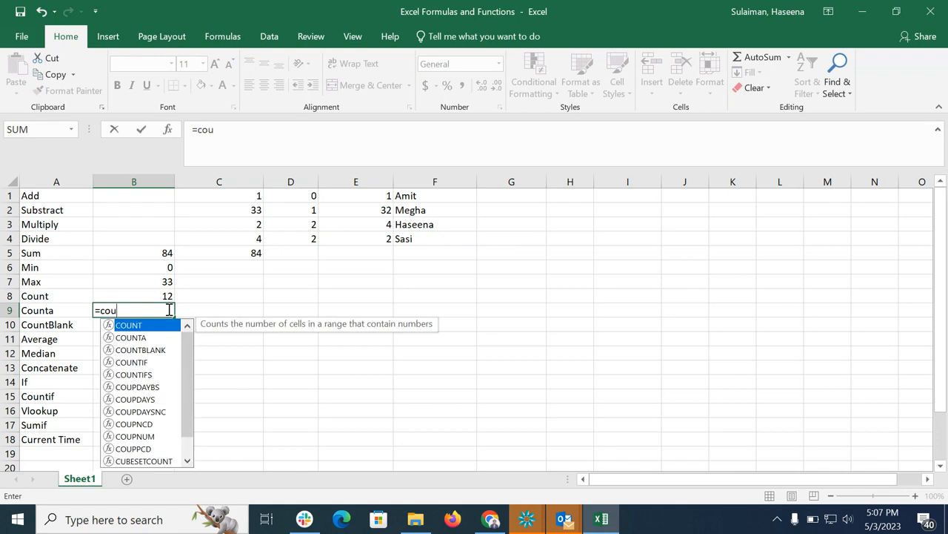
type("nta")
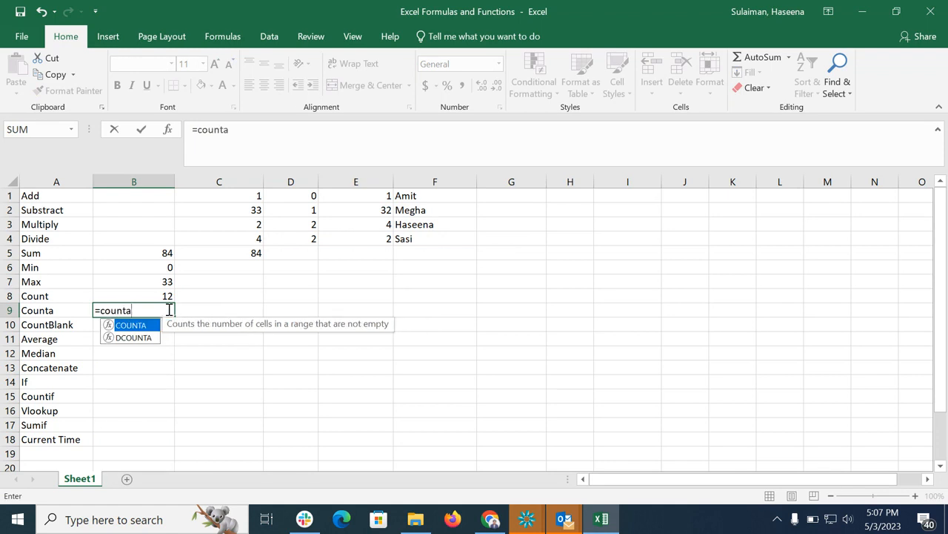
double_click(113, 327)
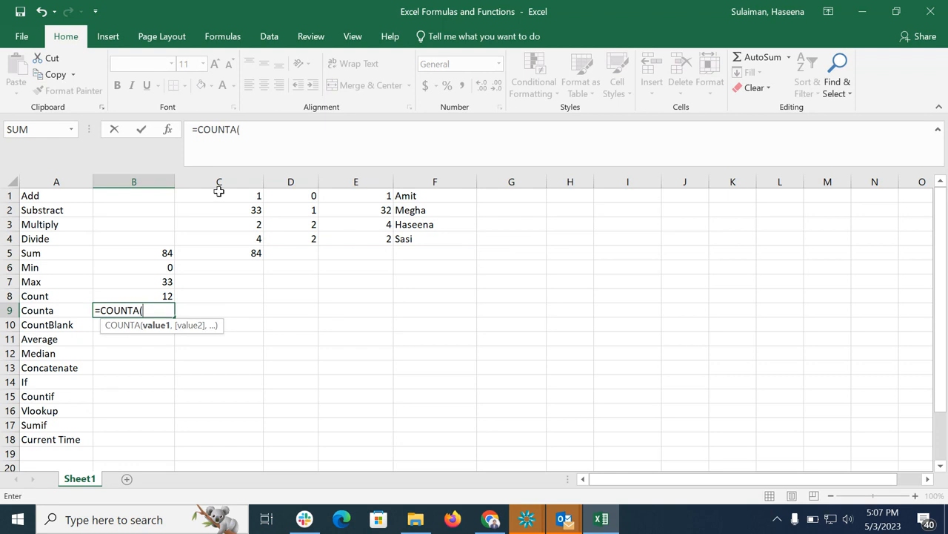
left_click_drag(220, 194, 430, 225)
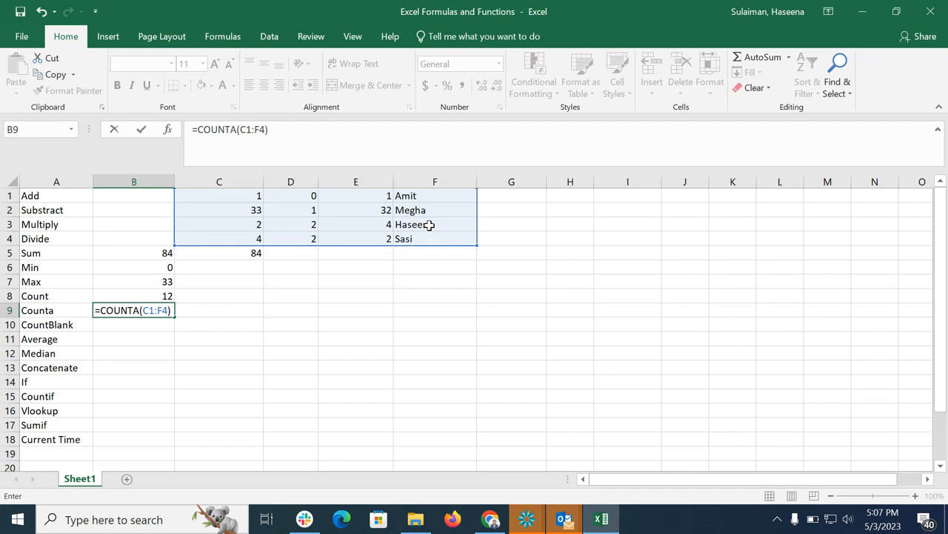
key("Return")
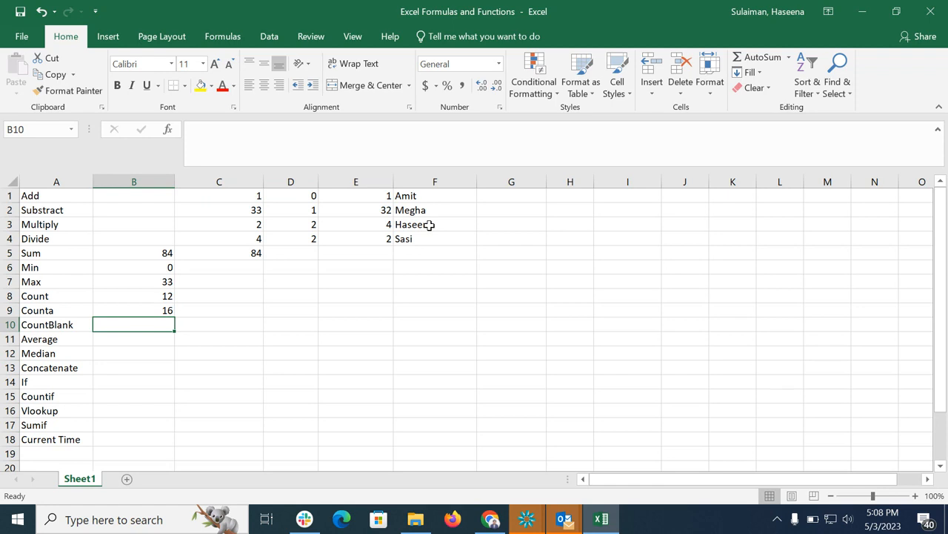
Count the empty cells in B10 with the formula =COUNTBLANK(C1:E5).
type("=")
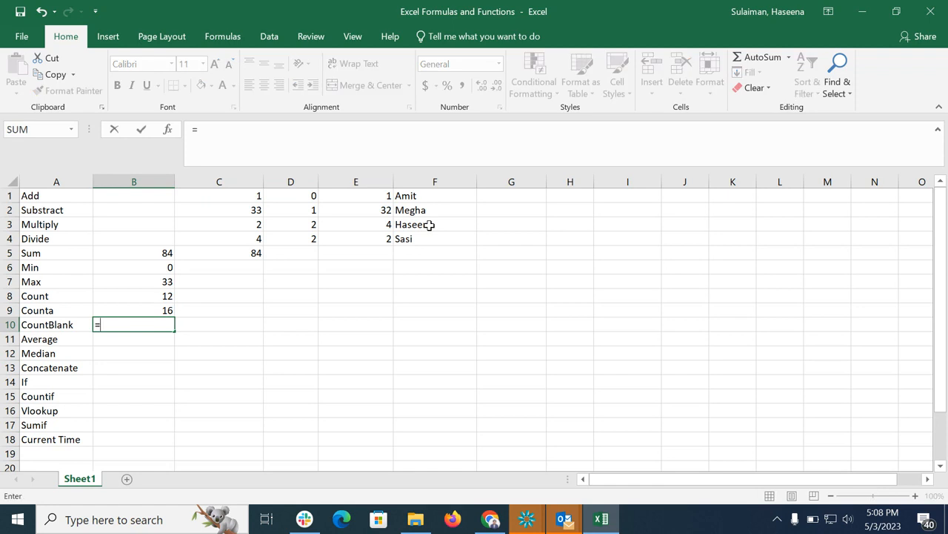
type("count")
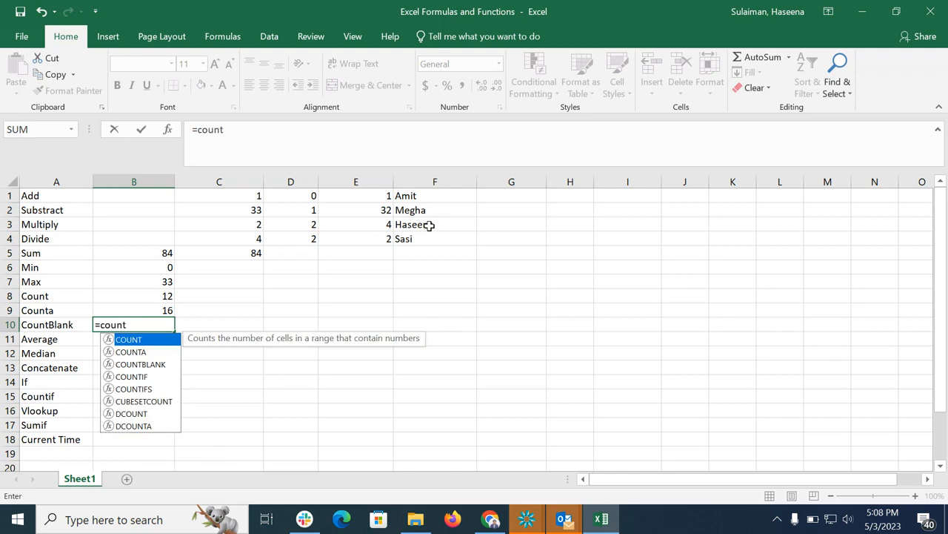
double_click(122, 363)
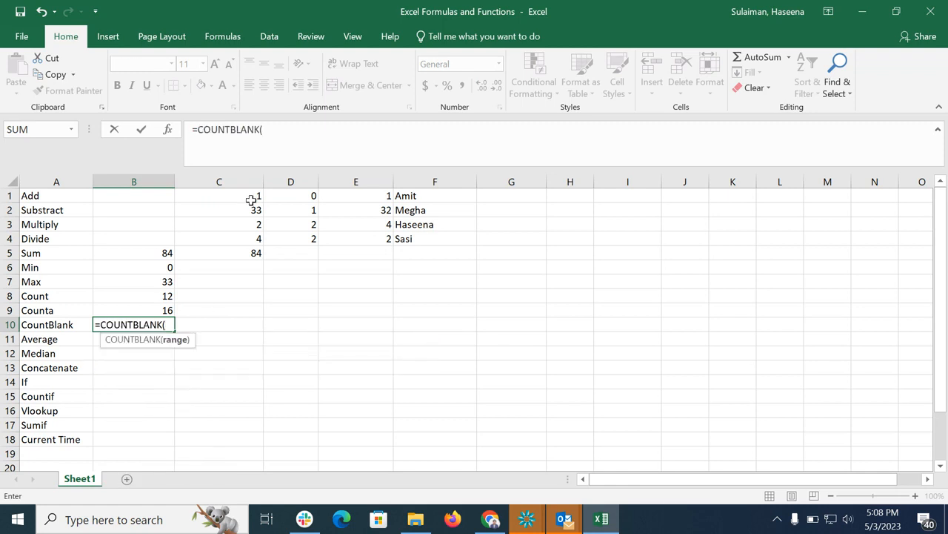
left_click_drag(252, 199, 356, 265)
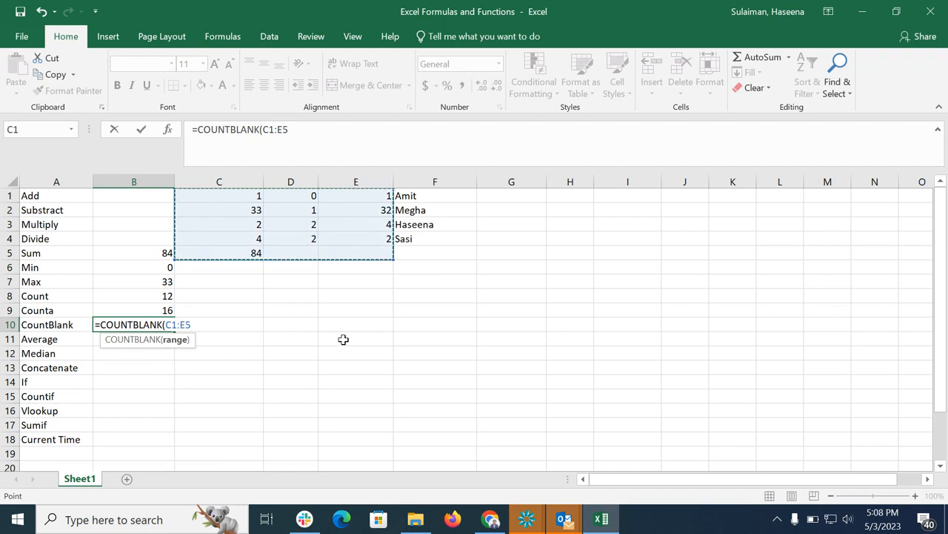
type(")")
key("Return")
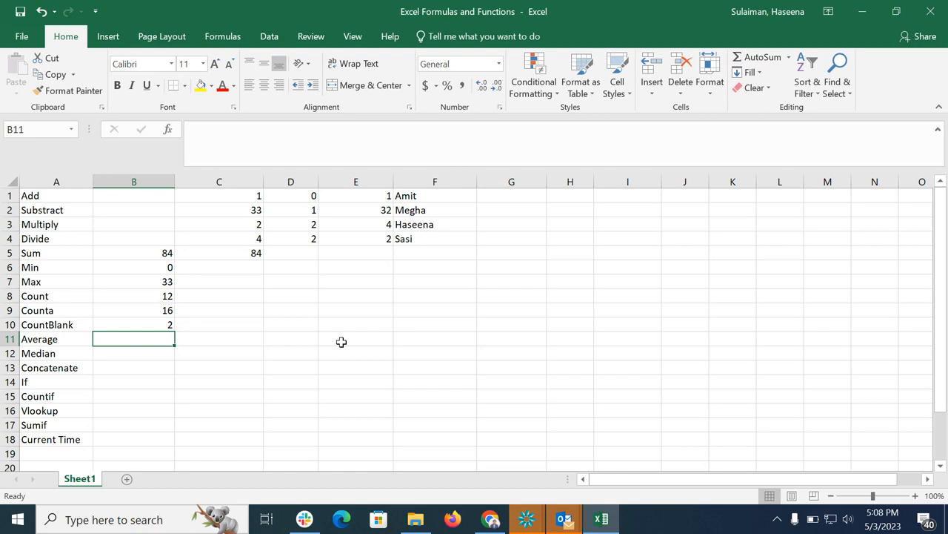
Enter the values 25000, 35000, 45000 and 55000 in cells D11 through G11 of the Average row.
left_click(284, 342)
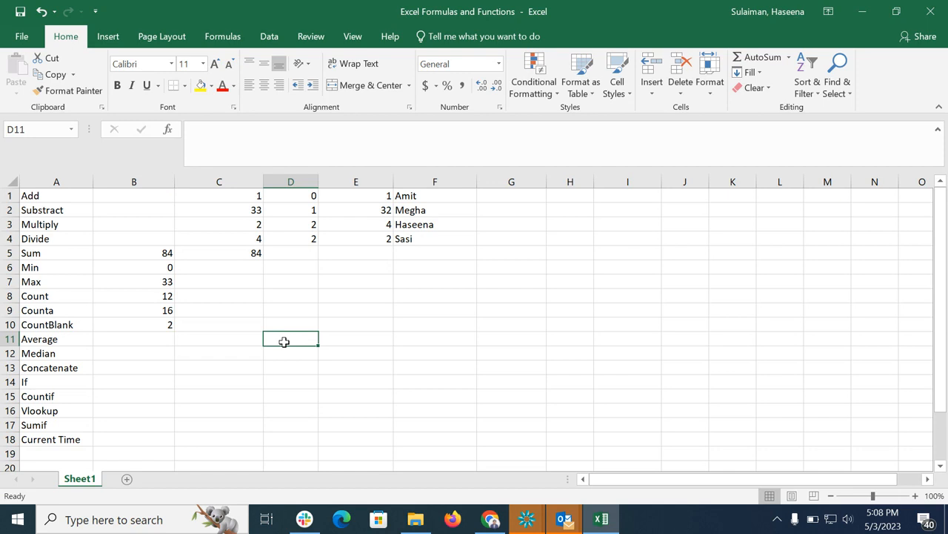
type("25")
key("BackSpace")
key("BackSpace")
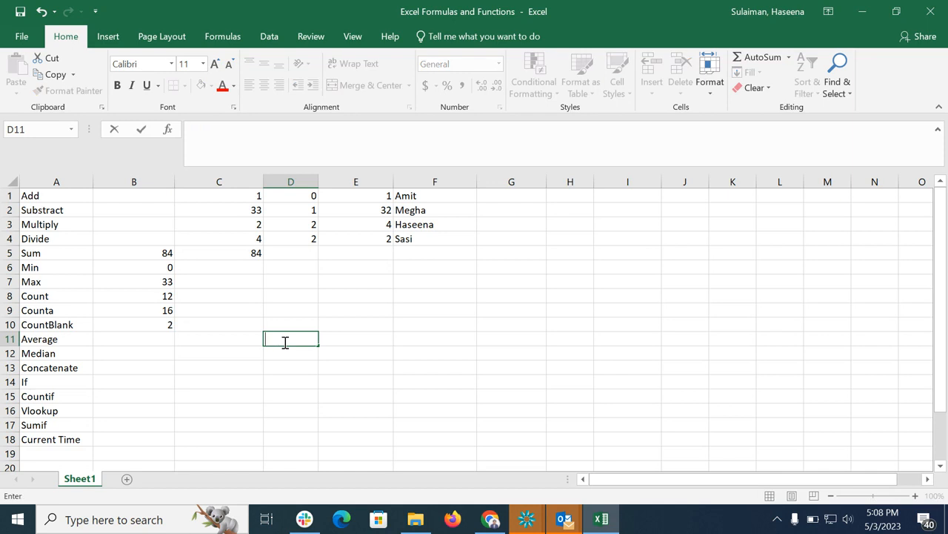
type("25000")
left_click(367, 338)
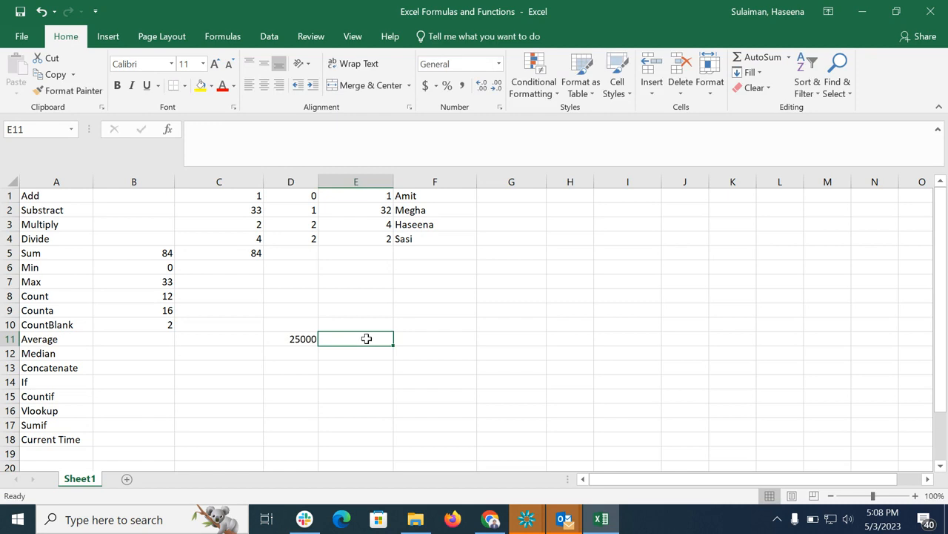
type("35000")
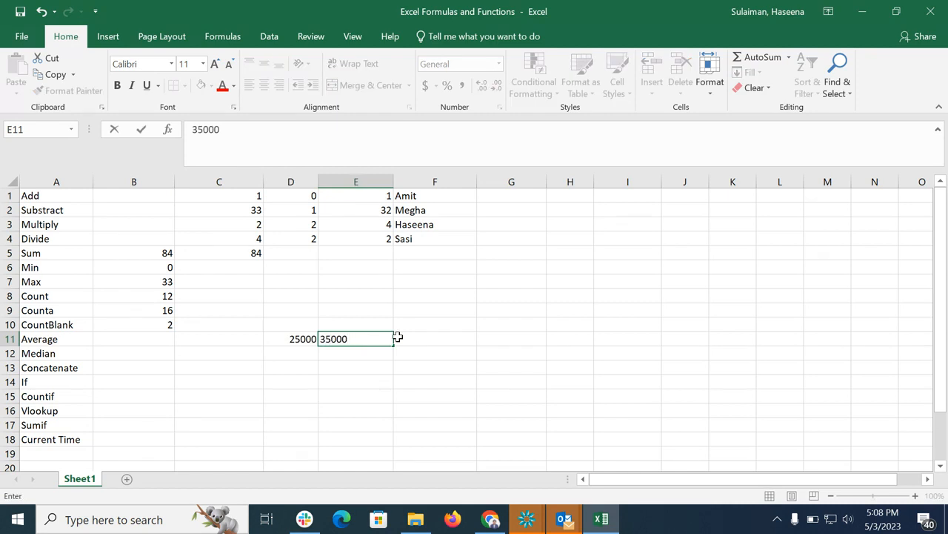
left_click(425, 336)
type("45000")
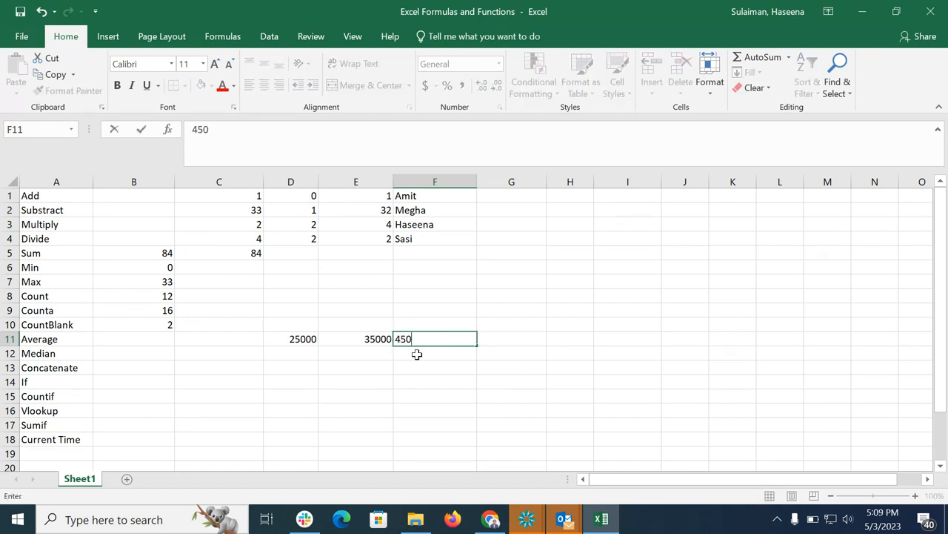
left_click(510, 340)
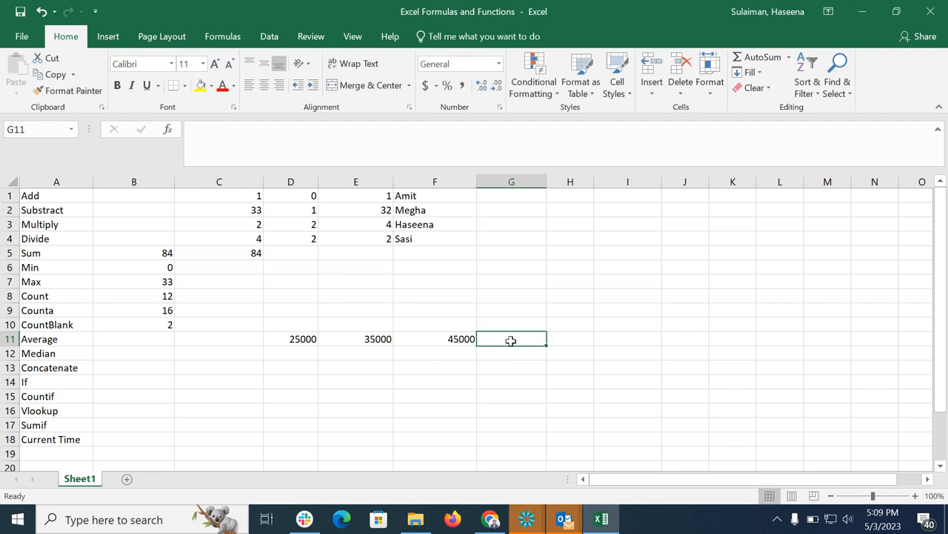
type("55000")
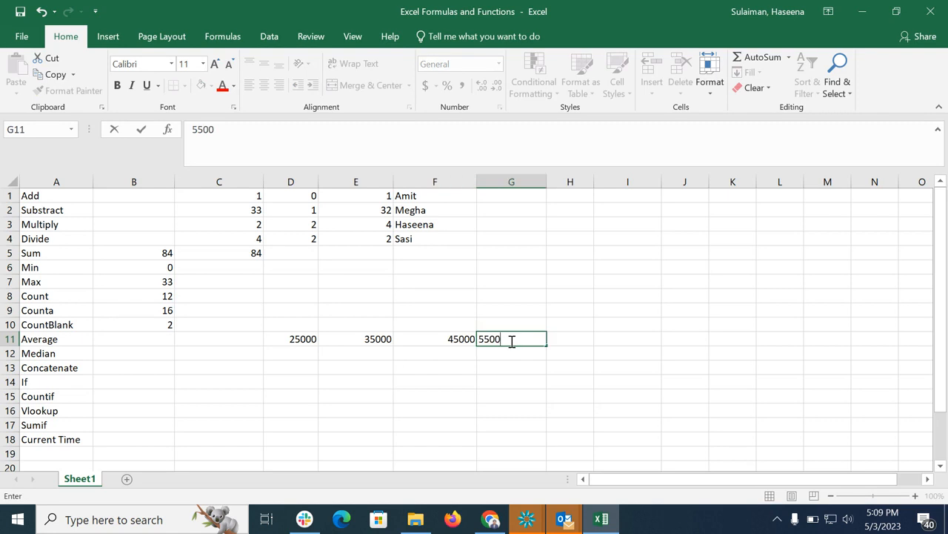
left_click(502, 368)
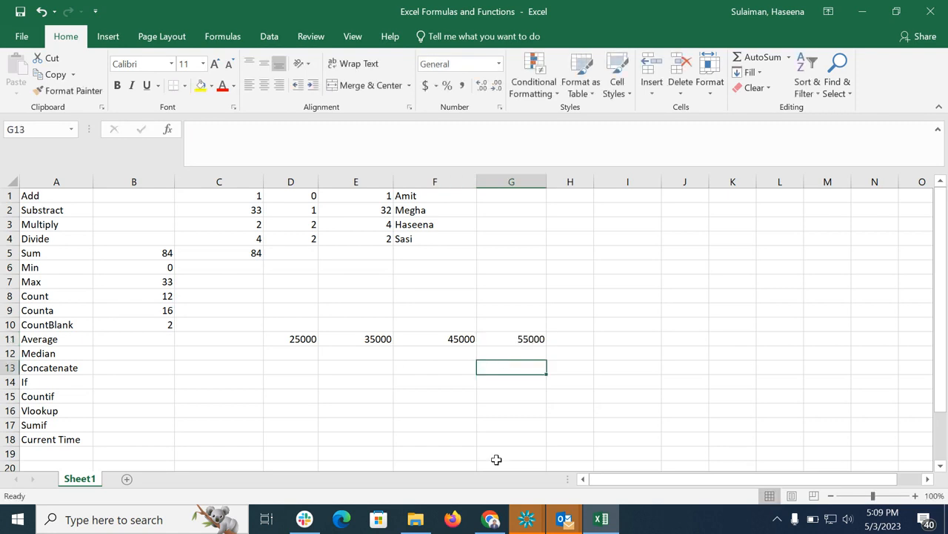
Calculate the average of D11:G11 in B11 with the formula =AVERAGE(D11:G11).
left_click(137, 338)
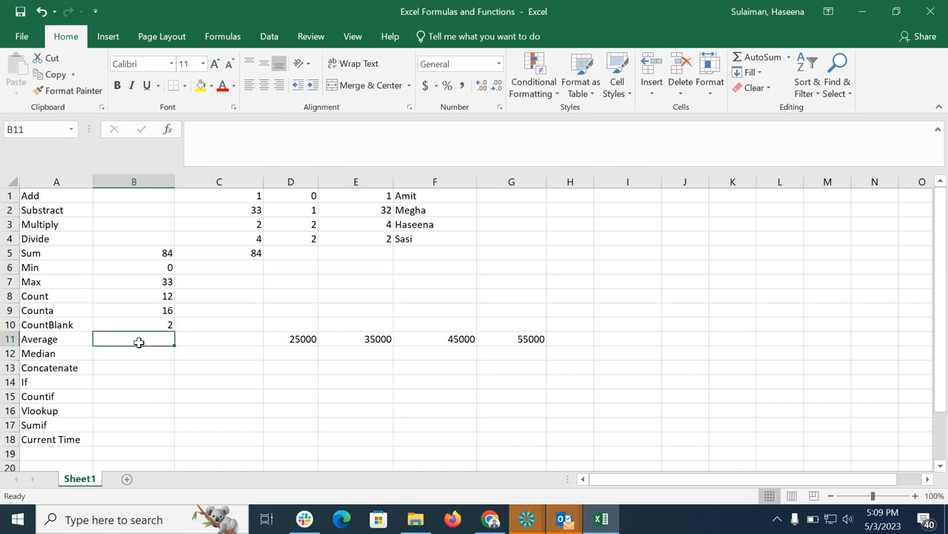
type("=")
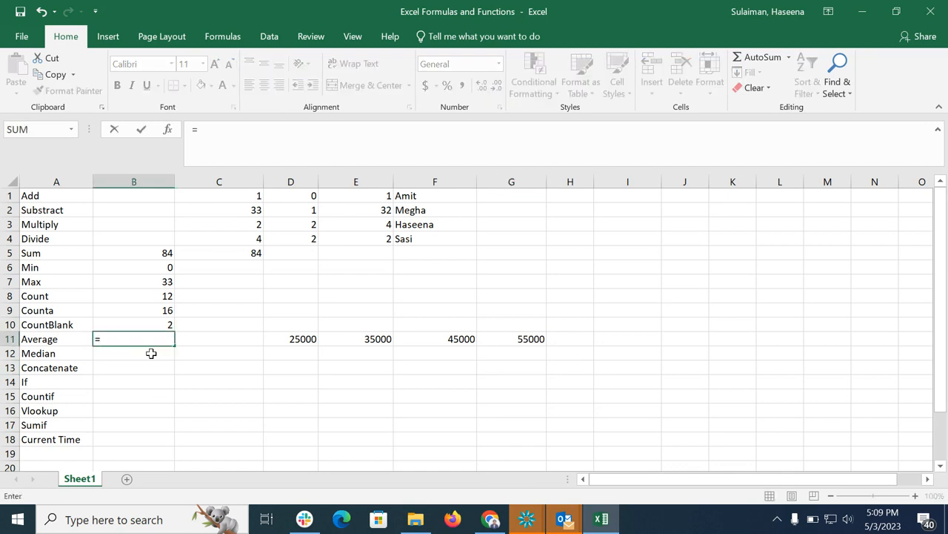
type("aver")
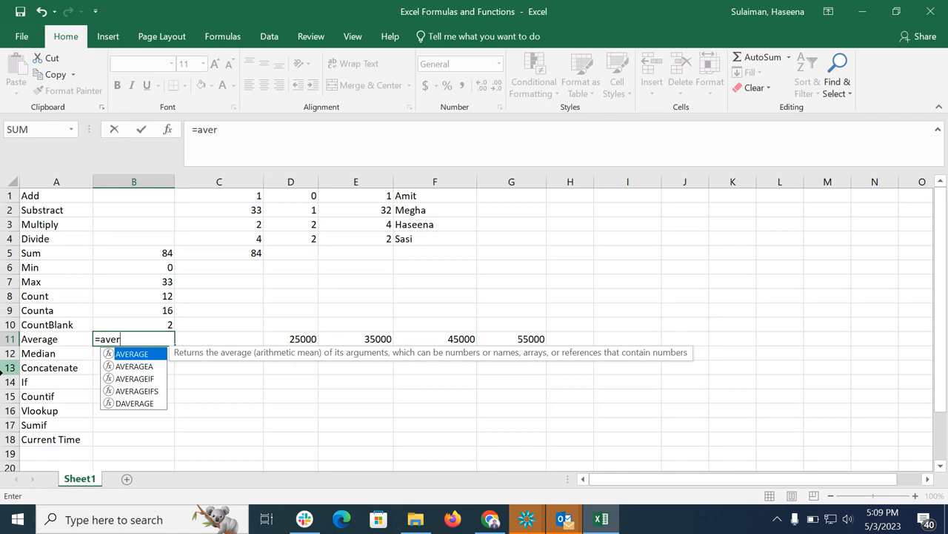
double_click(112, 354)
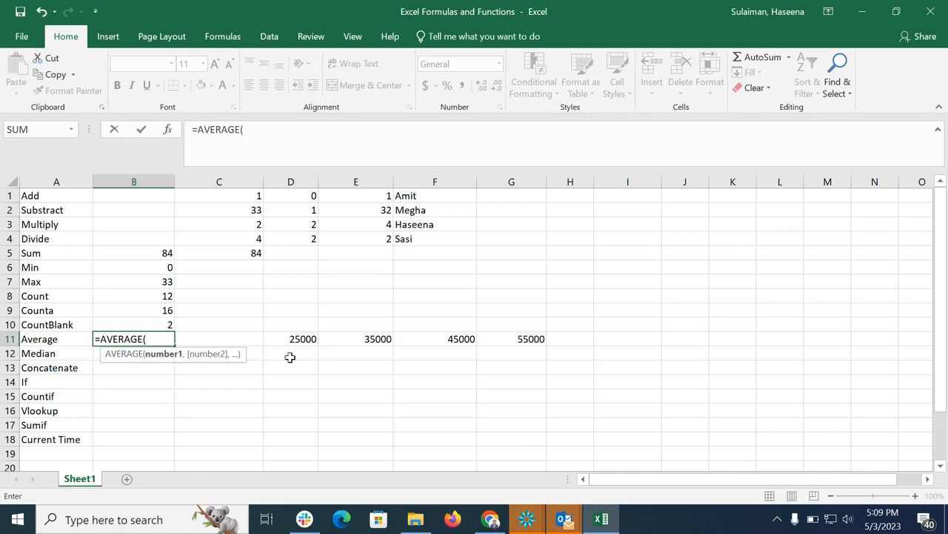
left_click_drag(294, 338, 503, 338)
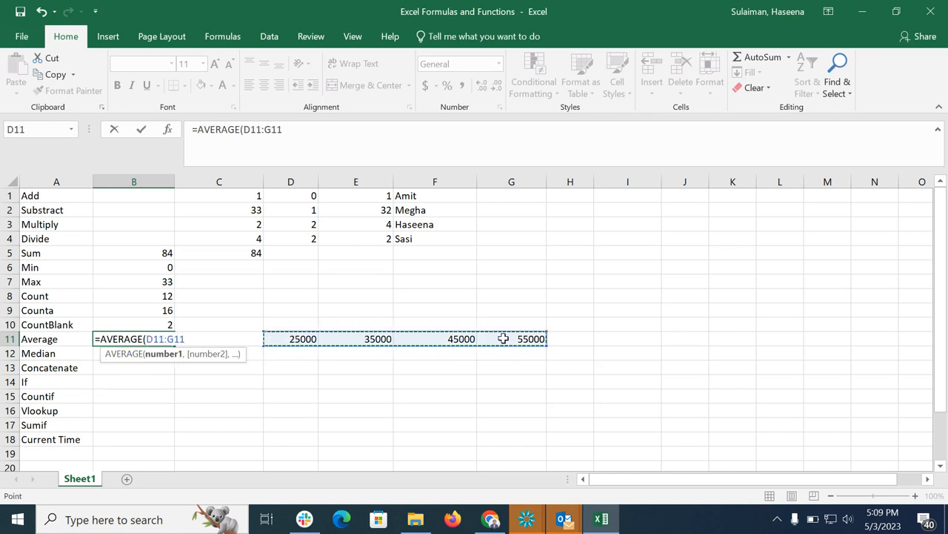
type(")")
key("Return")
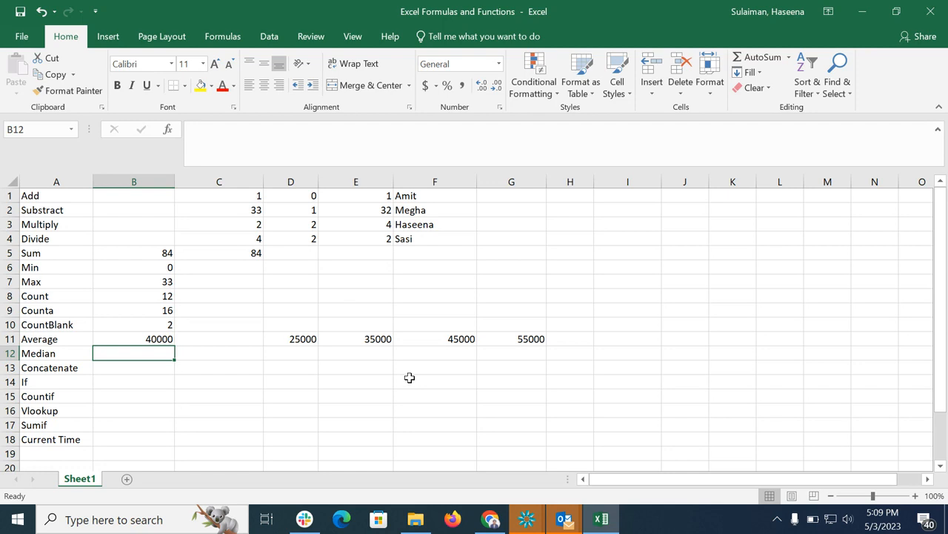
Calculate the median of the same values in B12 with the formula =MEDIAN(D11:G11).
type("=medi")
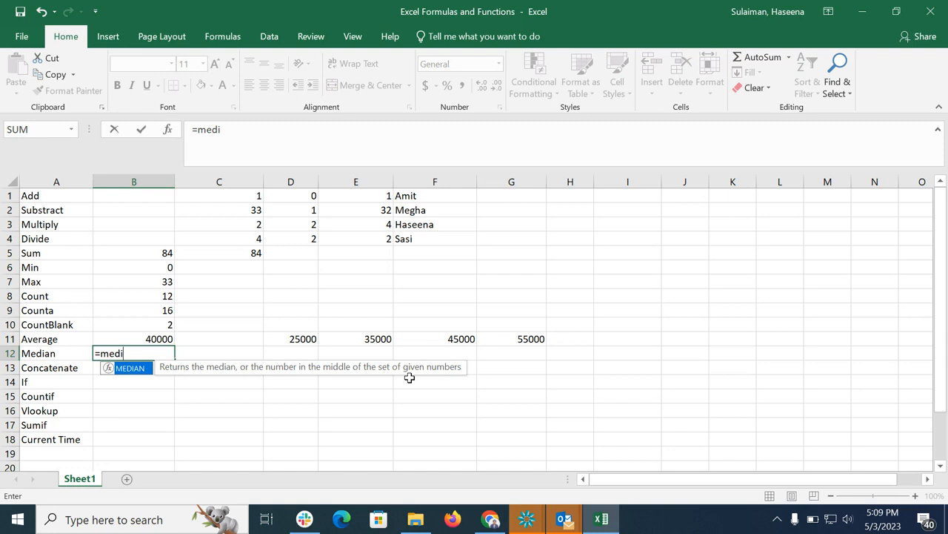
double_click(104, 369)
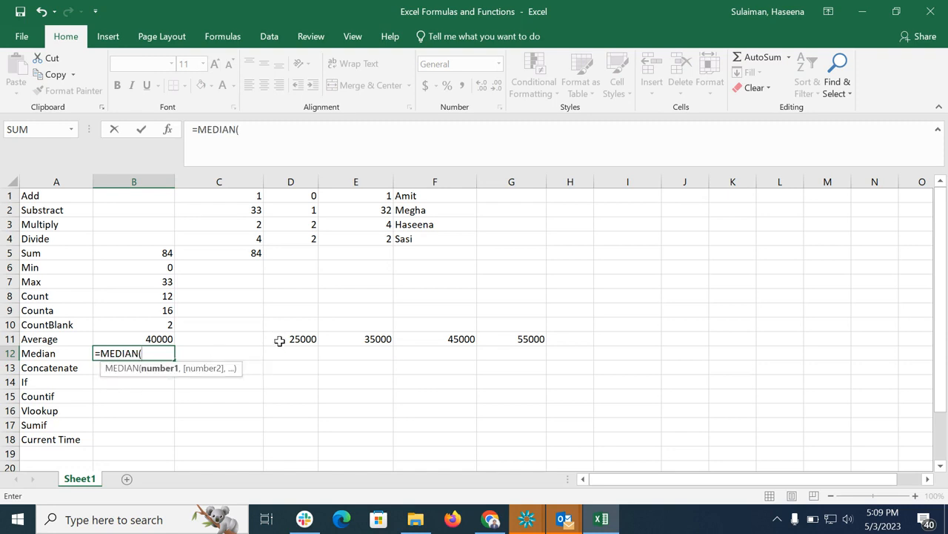
left_click_drag(279, 340, 532, 345)
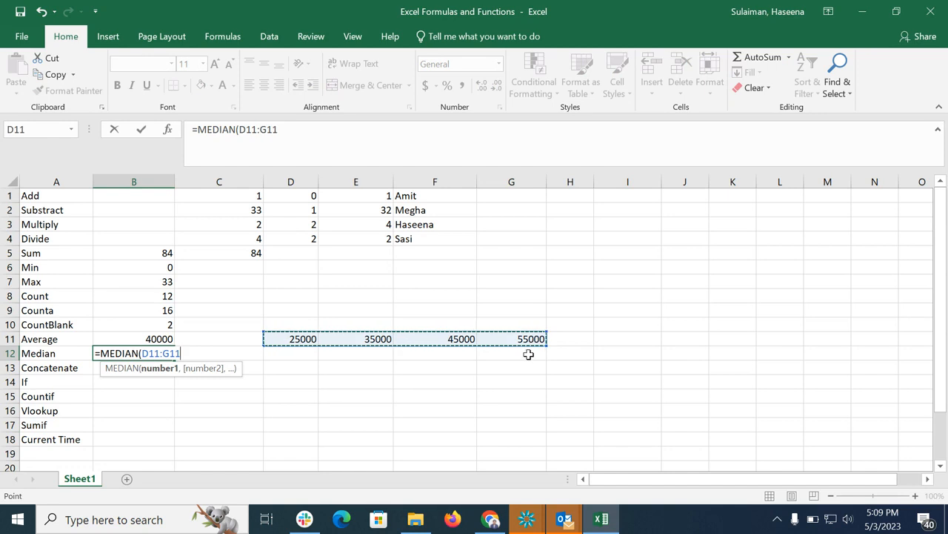
type(")")
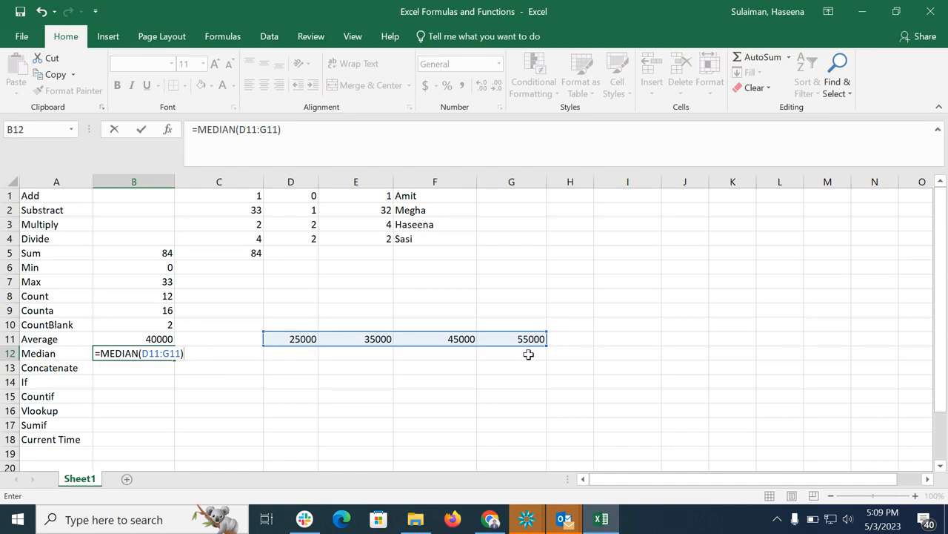
key("Return")
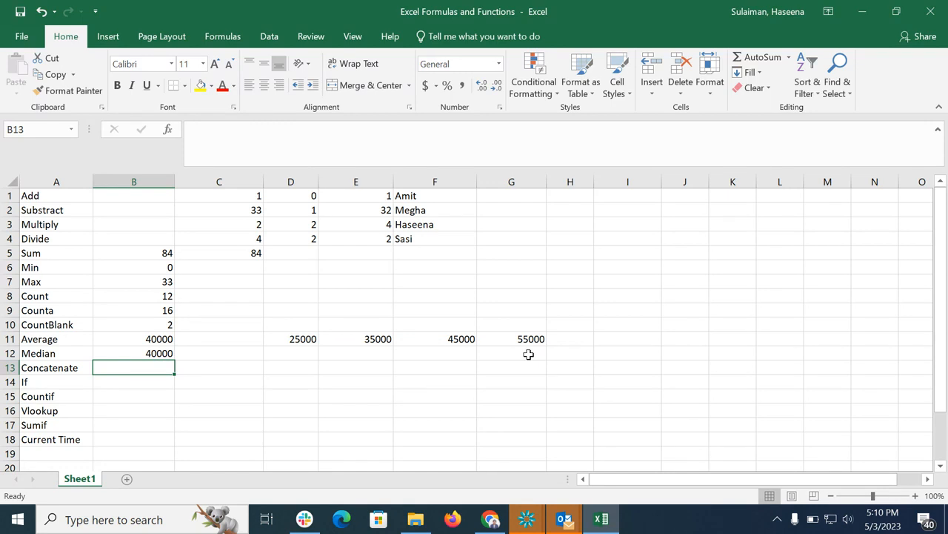
Enter a sample first name in D13 and a sample surname in E13 of the Concatenate row.
left_click(290, 369)
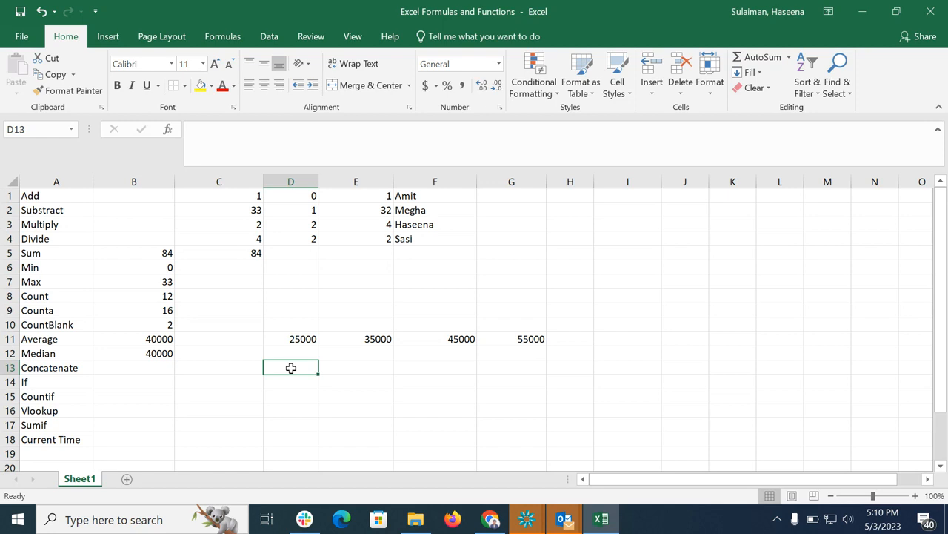
type("Amit")
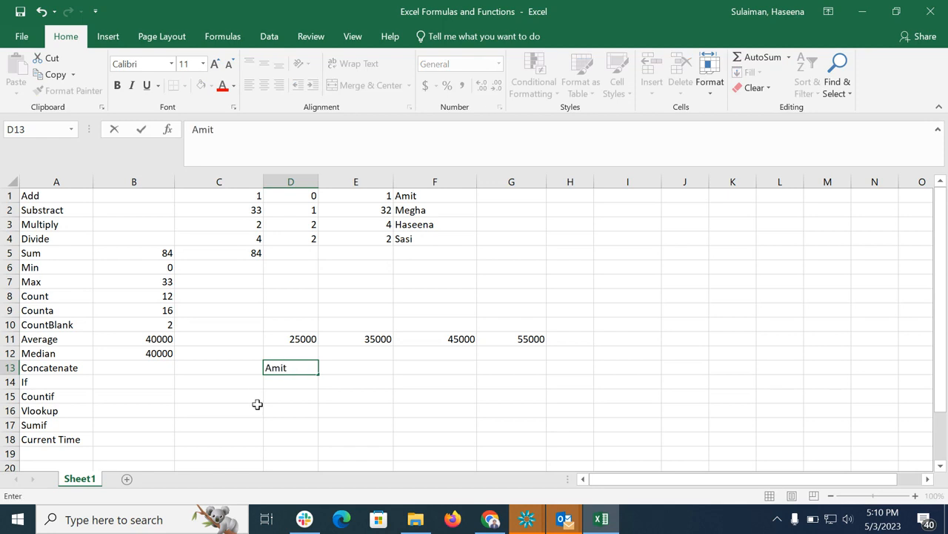
left_click(377, 368)
type("Sin")
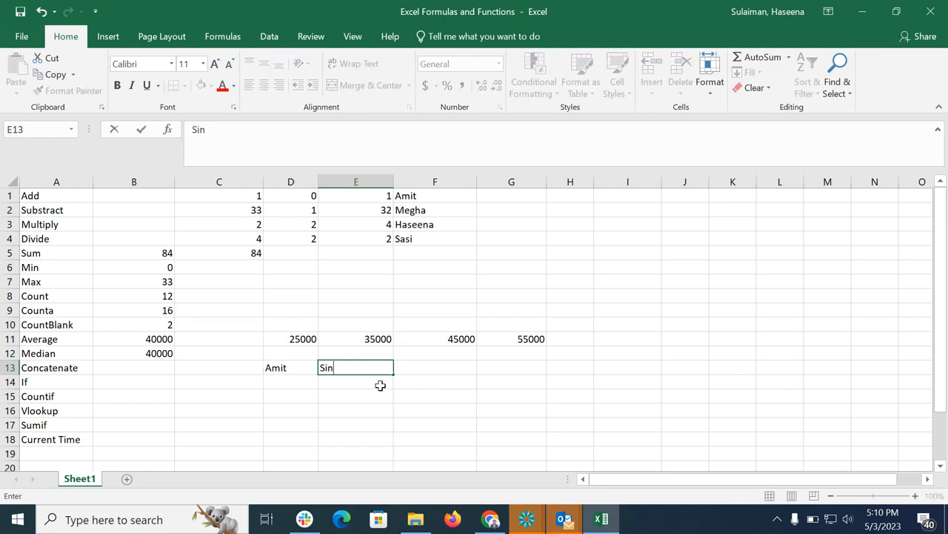
type("gh")
Join the two name cells in B13 with the formula =CONCAT(D13,E13).
left_click(135, 368)
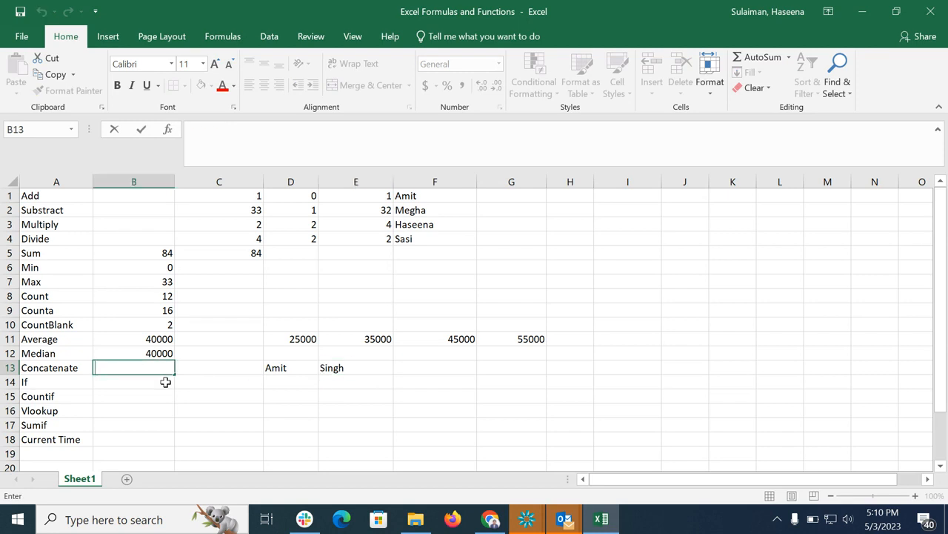
type("=conc")
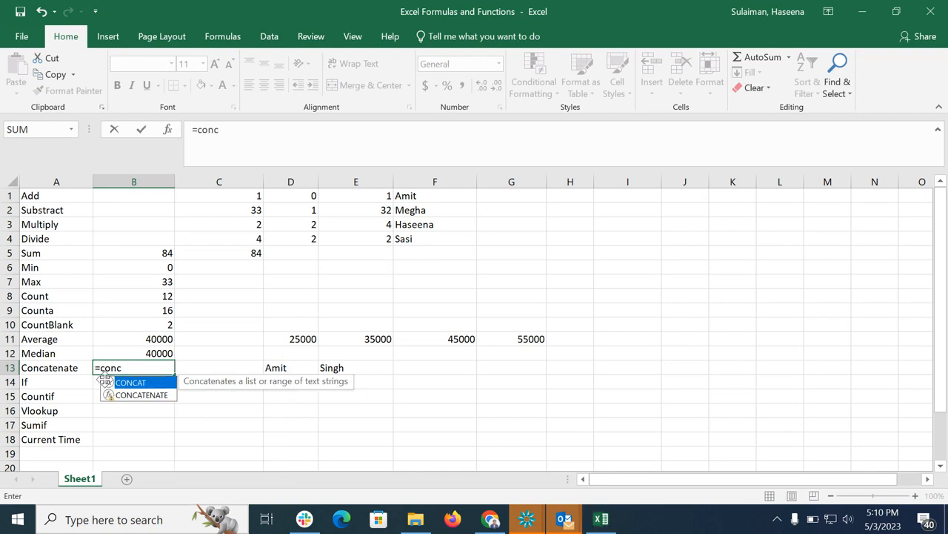
double_click(106, 382)
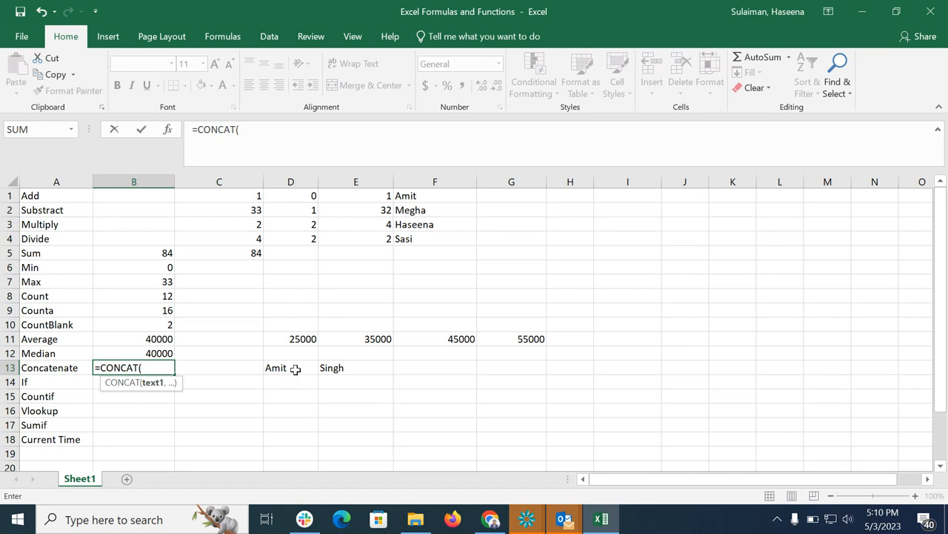
left_click(295, 369)
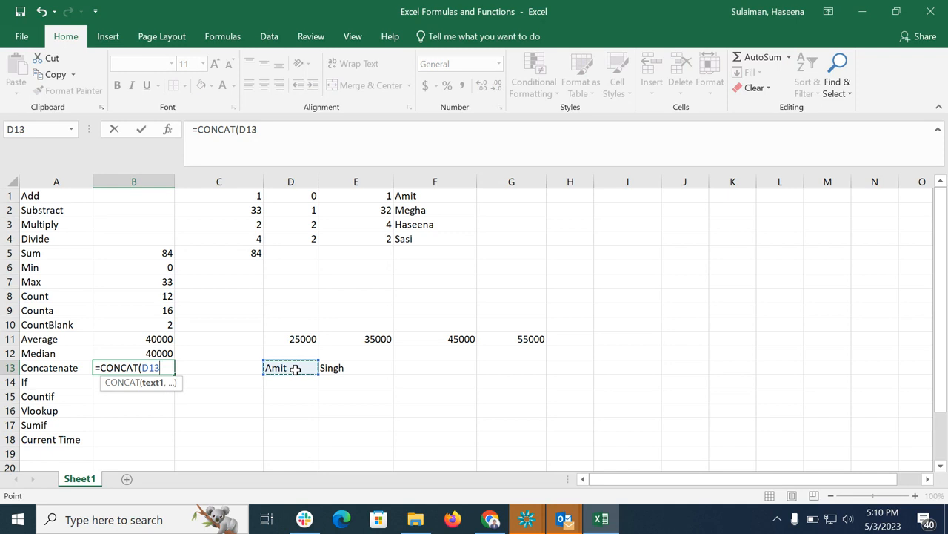
type(",")
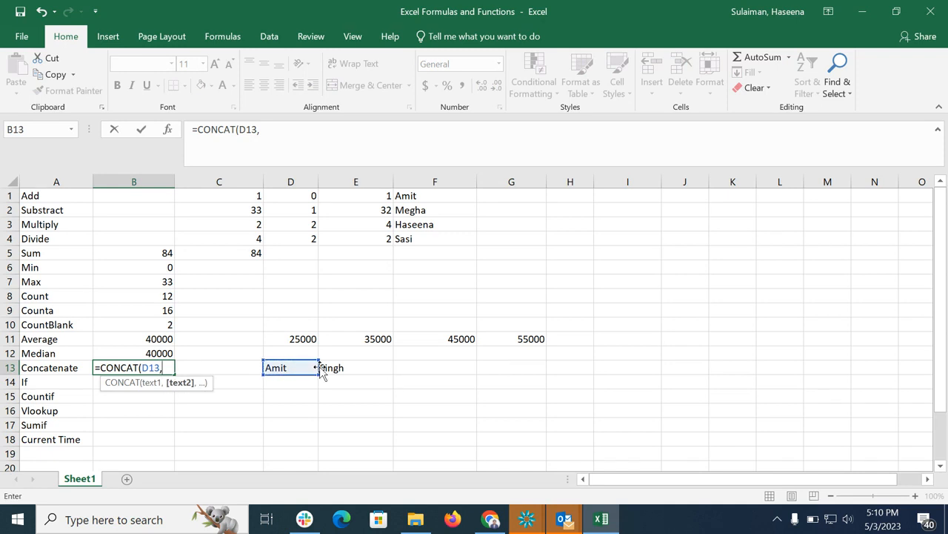
left_click(351, 367)
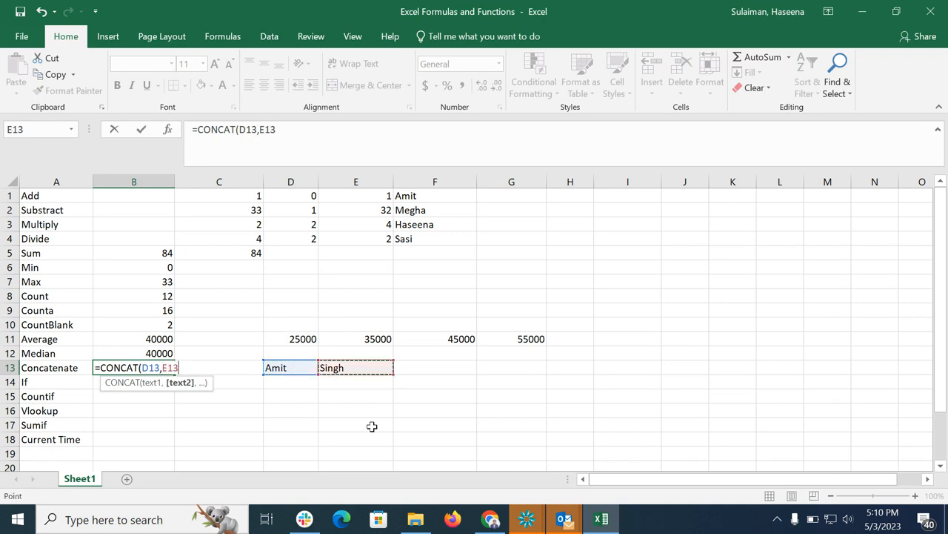
type(")")
key("Return")
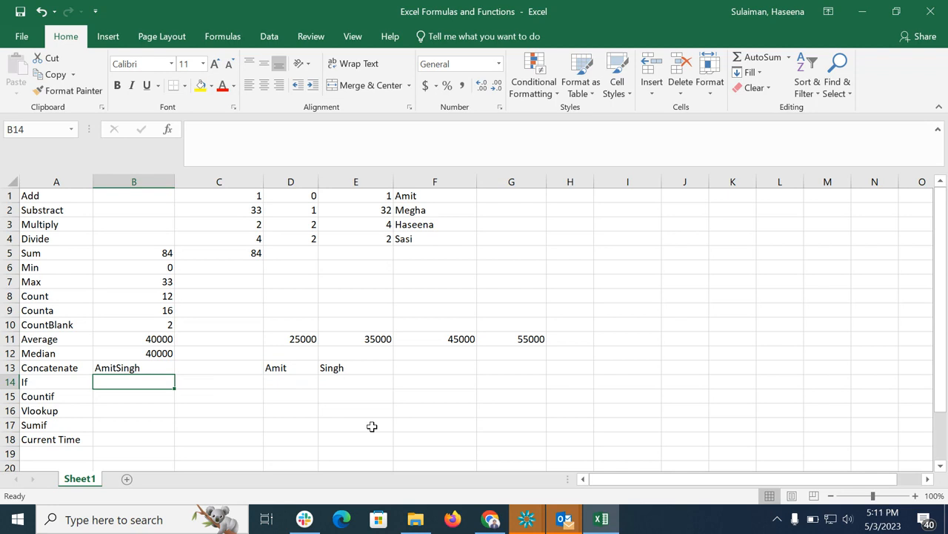
Enter Smile in D14, then in B14 enter the formula =IF(D14="smile","Yes","No").
left_click(287, 390)
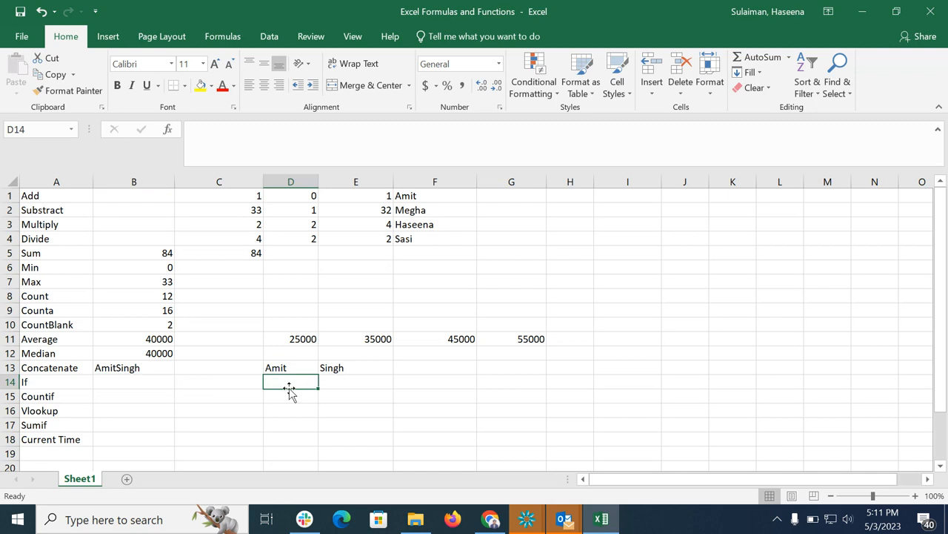
type("Smile")
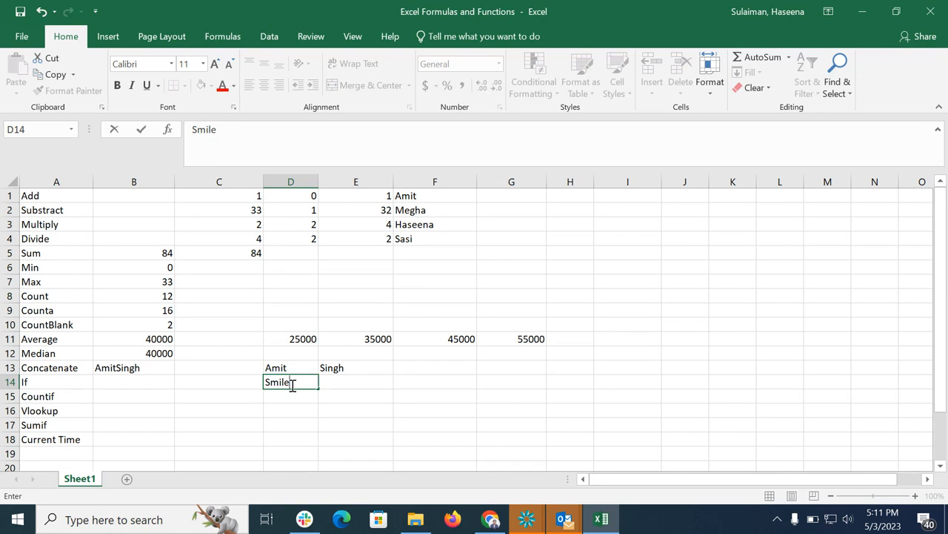
left_click(133, 383)
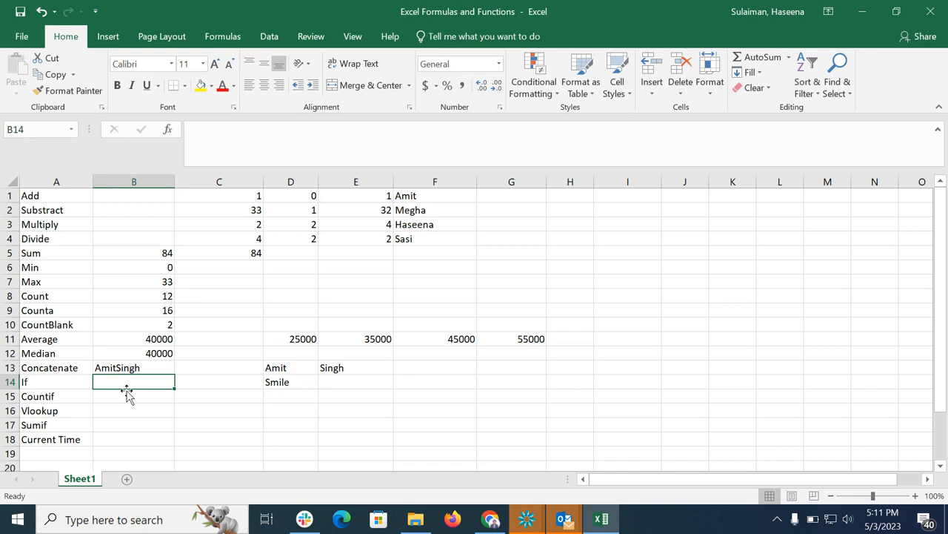
type("=if")
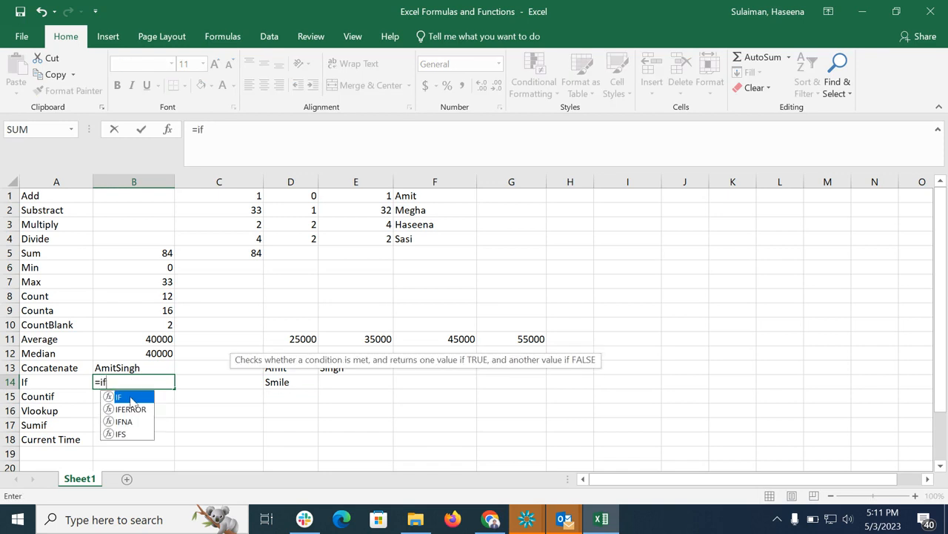
double_click(110, 399)
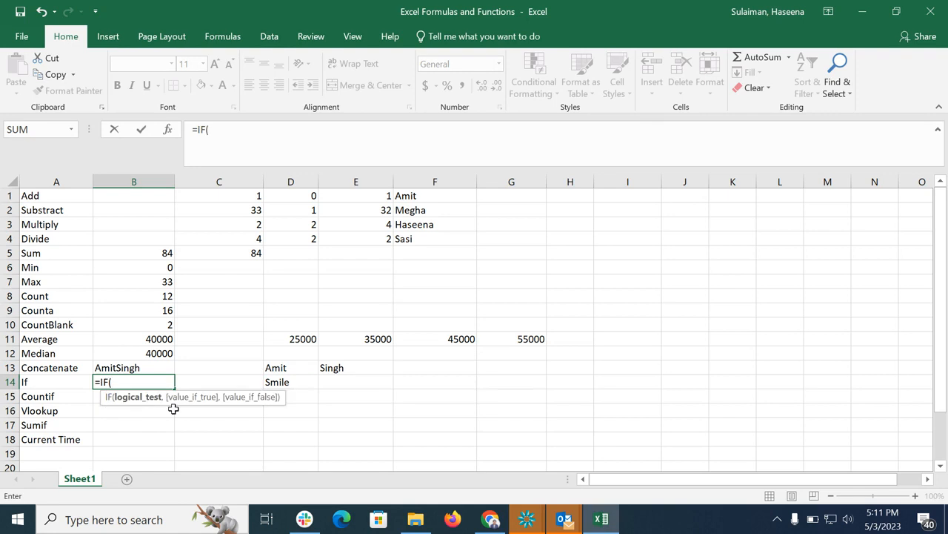
left_click(288, 383)
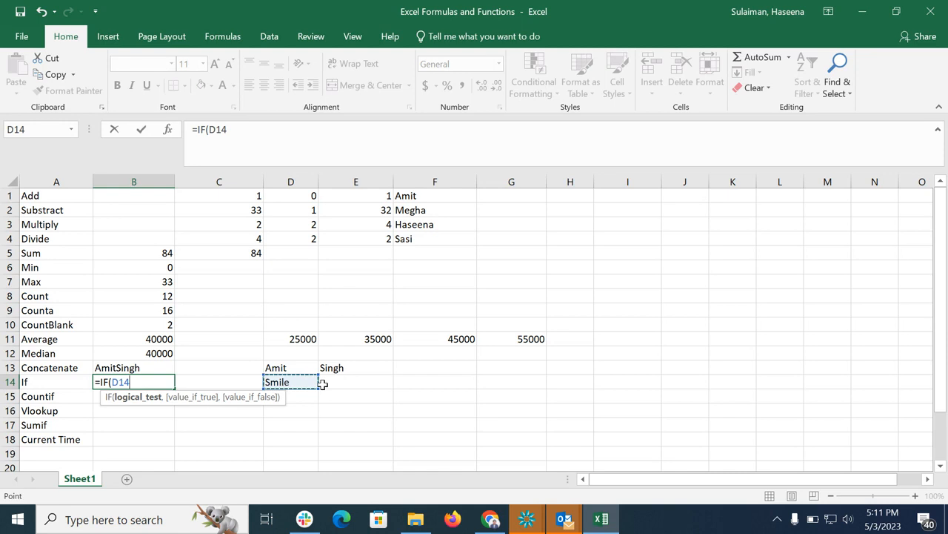
type("=")
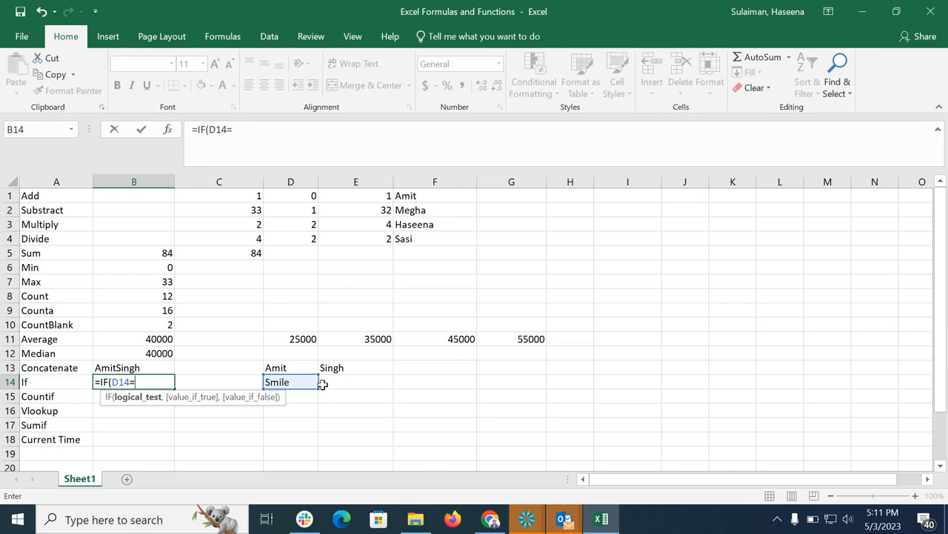
type("\"smile\",")
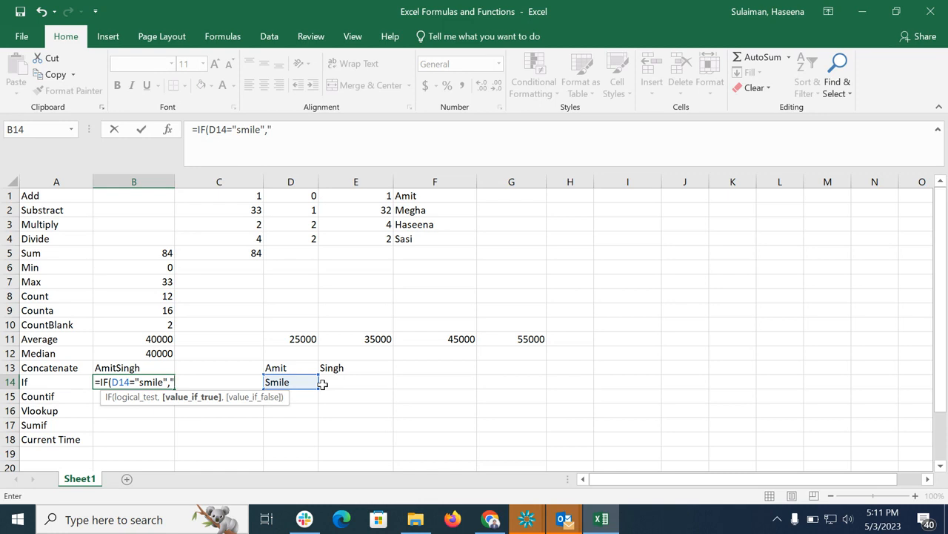
type("\"Yes\",")
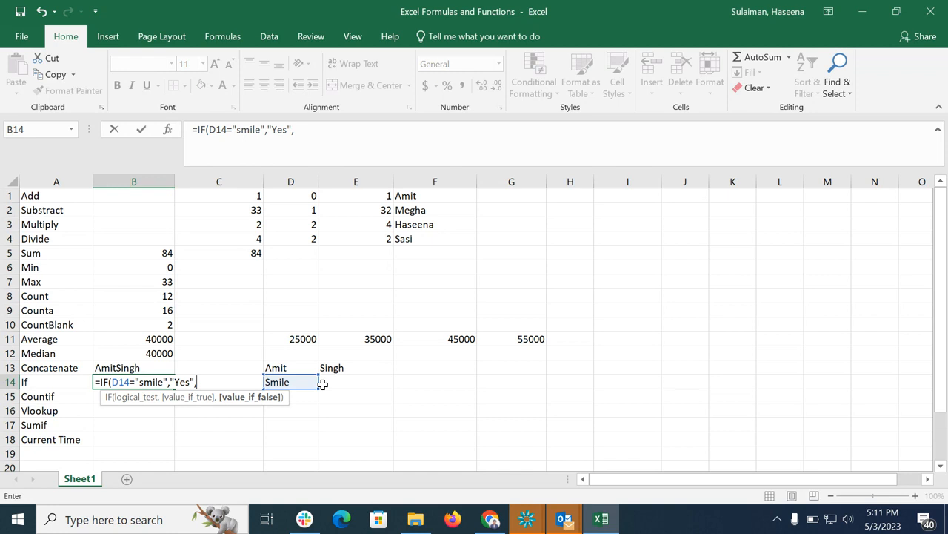
type("\"No\")")
key("Return")
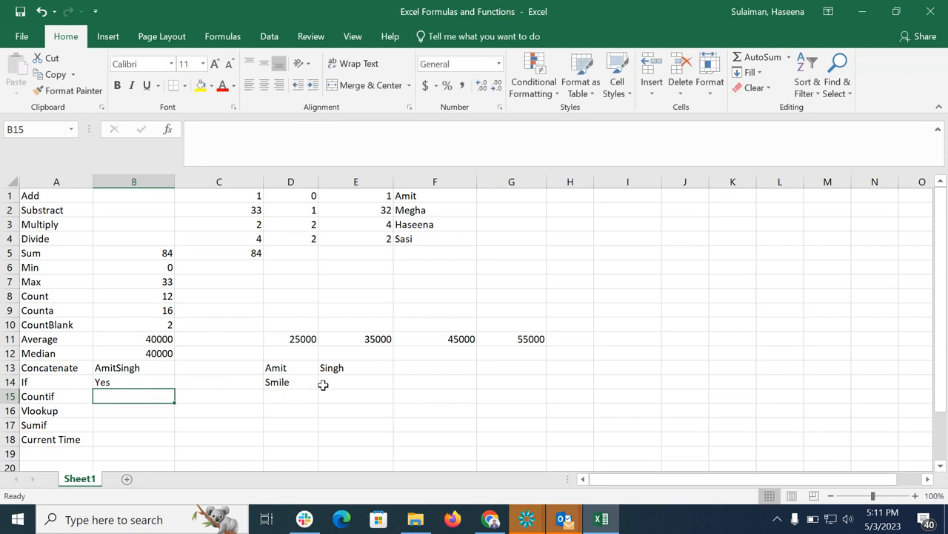
Change the text in D14 to Sad to test the IF formula.
left_click(289, 384)
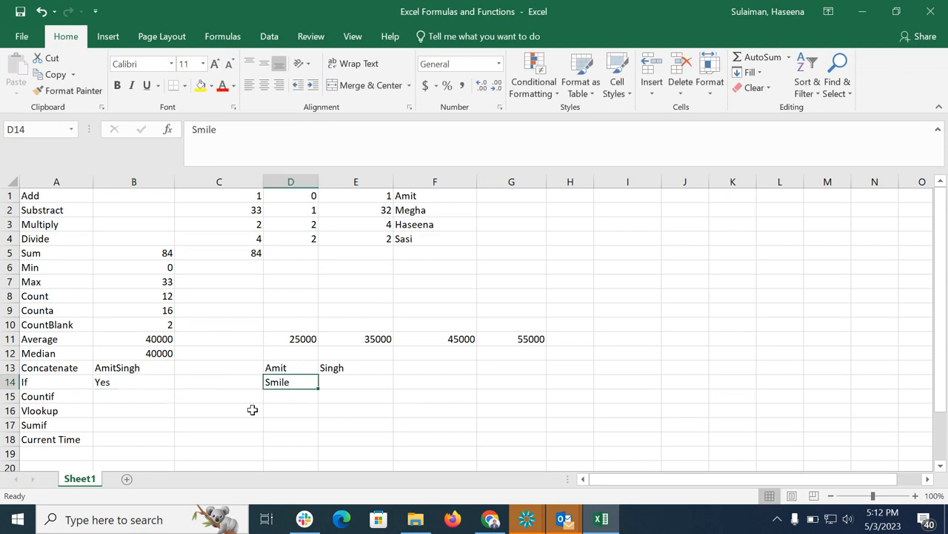
type("S")
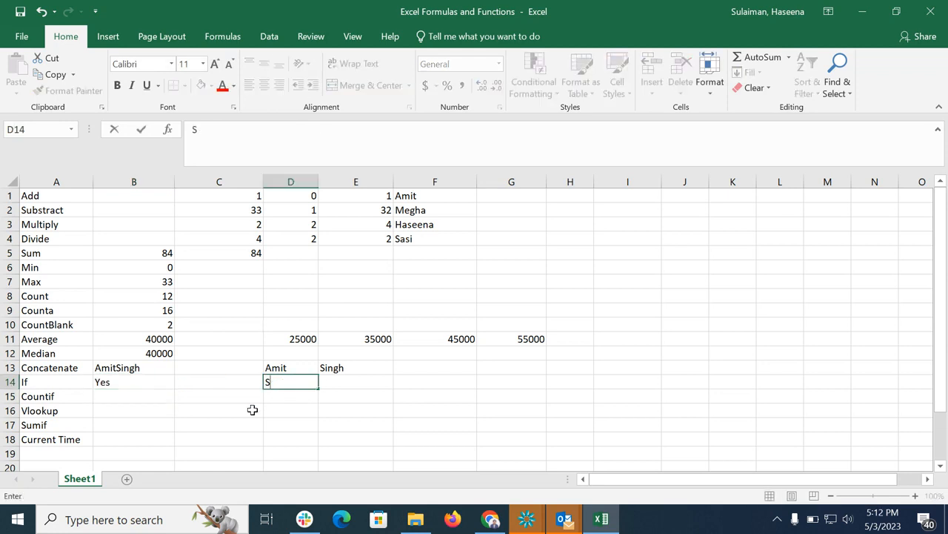
type("ad")
key("Return")
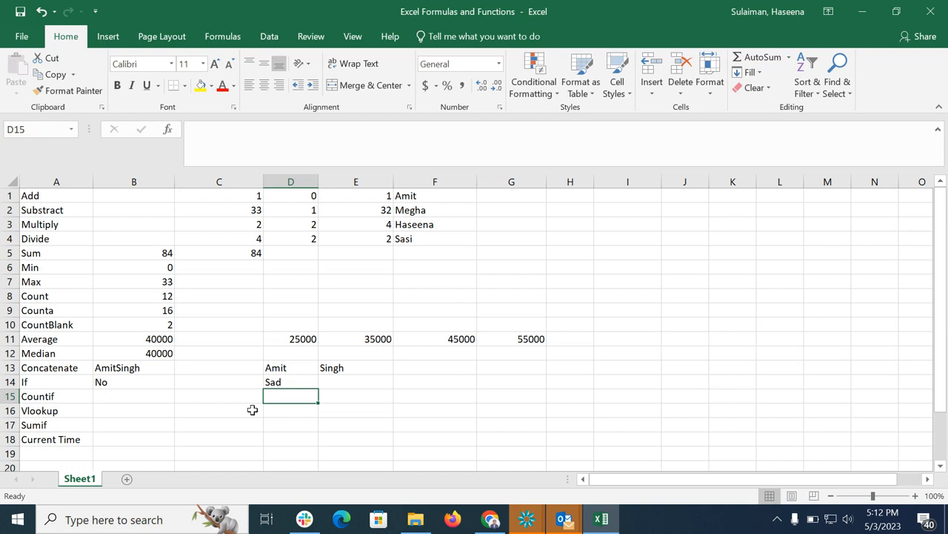
left_click(370, 400)
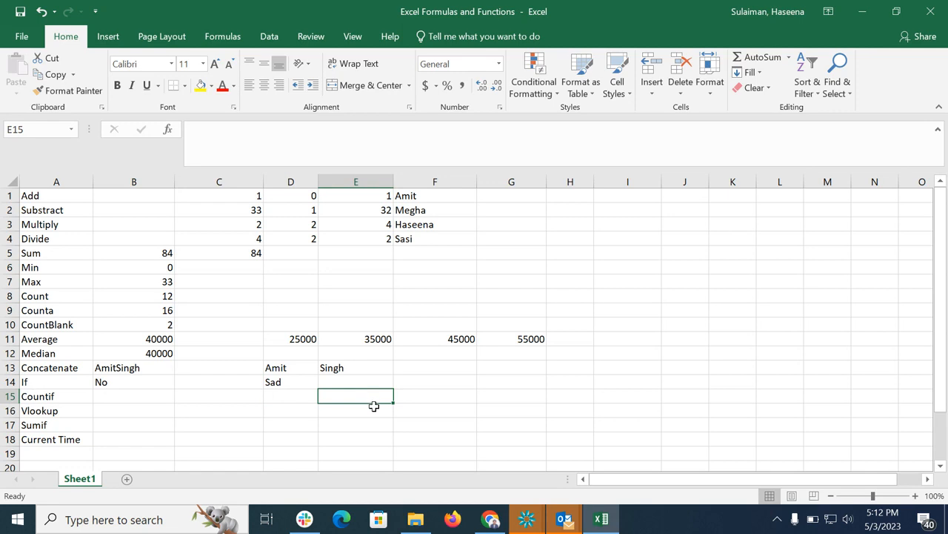
Enter the sample numbers 1, 2, 1, 3, 1, 4, 1 across E15:K15 in the Countif row.
type("1")
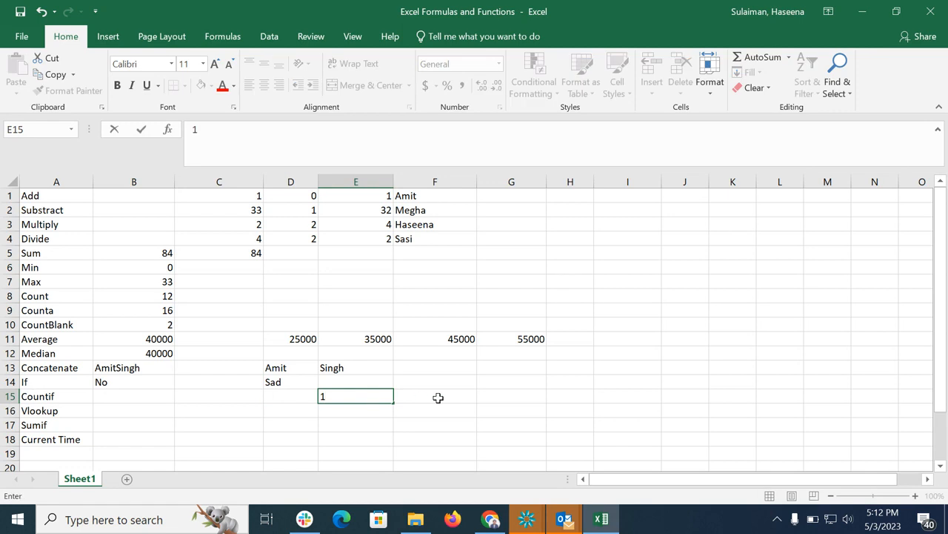
left_click(438, 397)
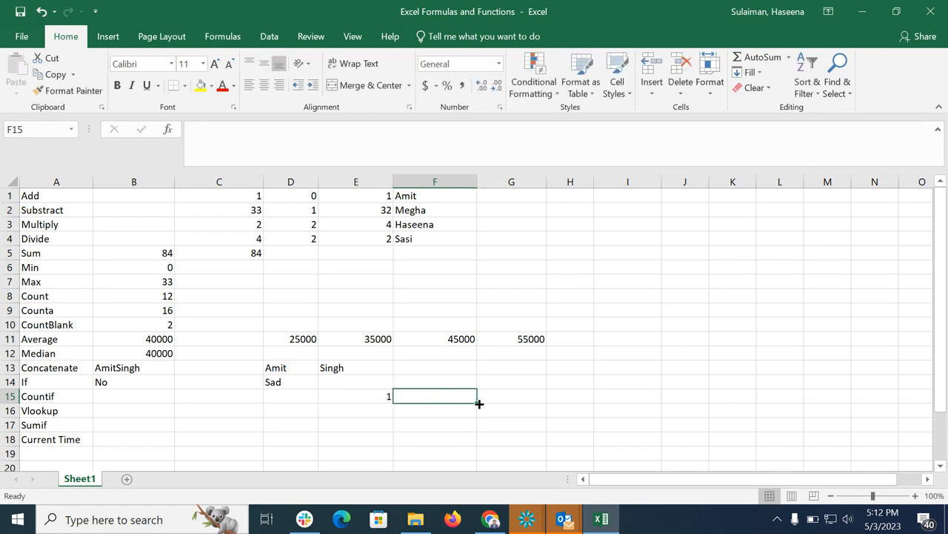
type("2")
left_click(538, 398)
type("1")
left_click(566, 397)
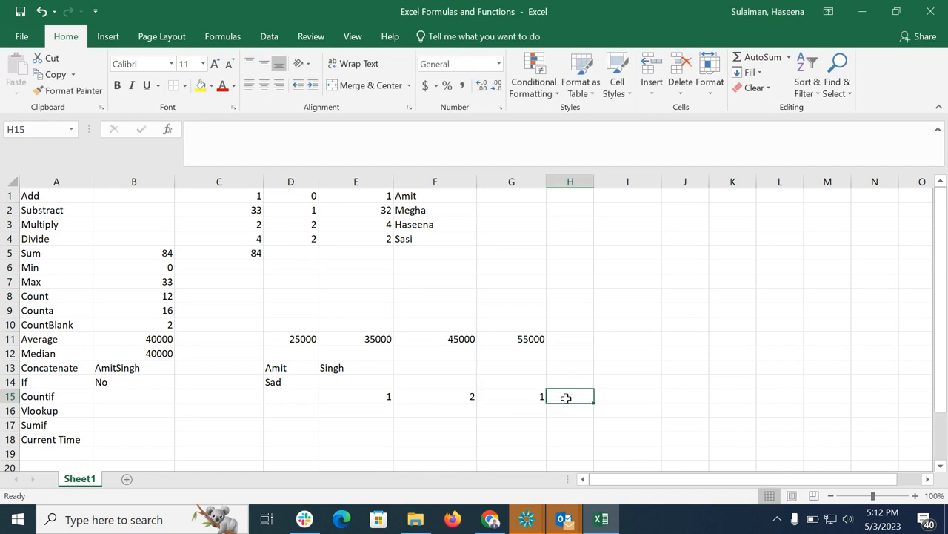
type("3")
left_click(652, 401)
type("1")
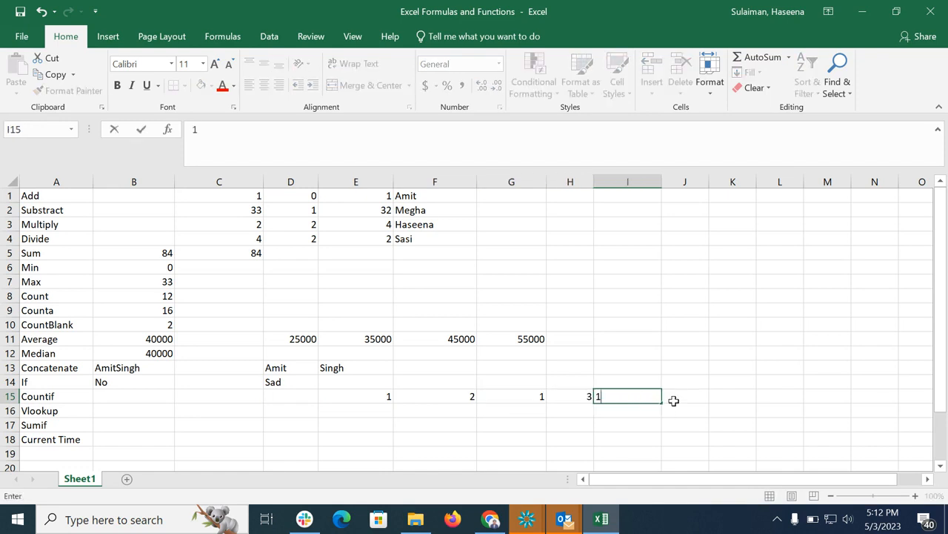
left_click(677, 401)
type("4")
left_click(737, 399)
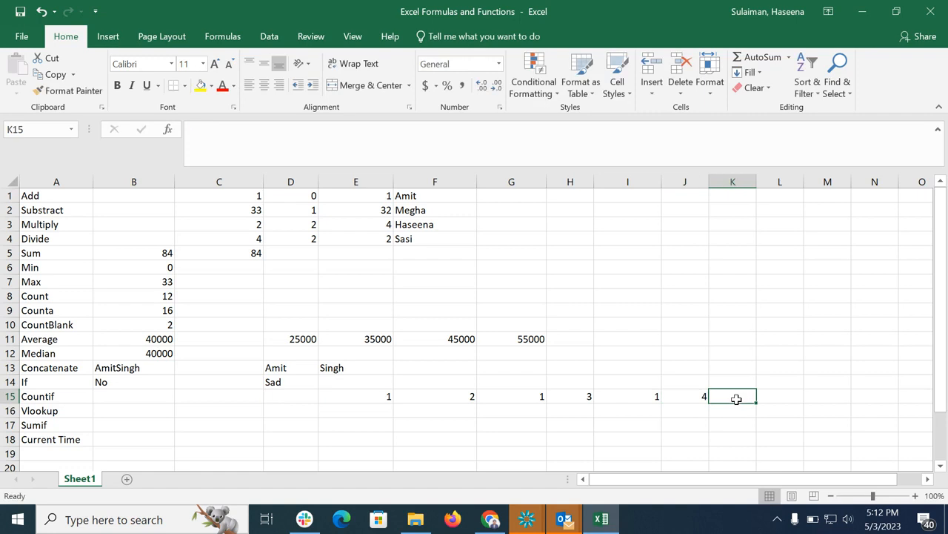
type("1")
left_click(716, 429)
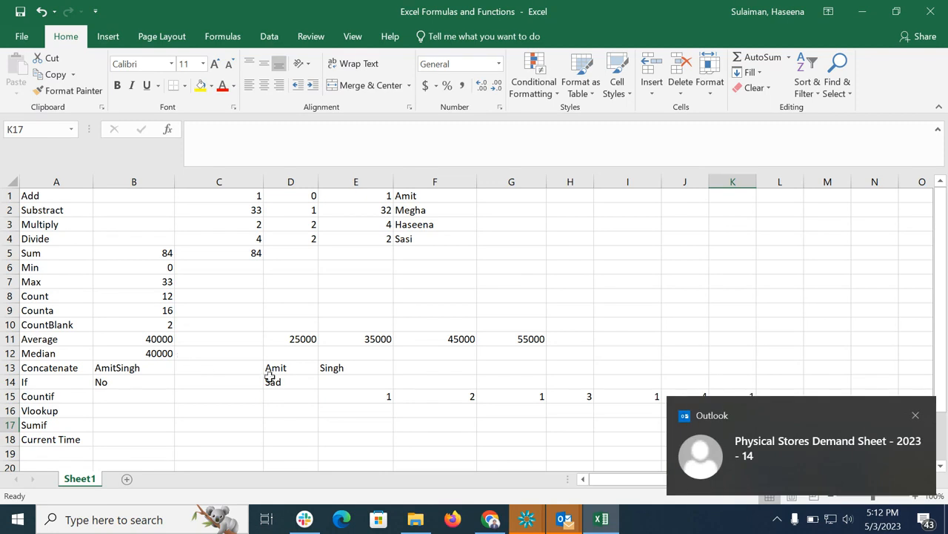
left_click(910, 415)
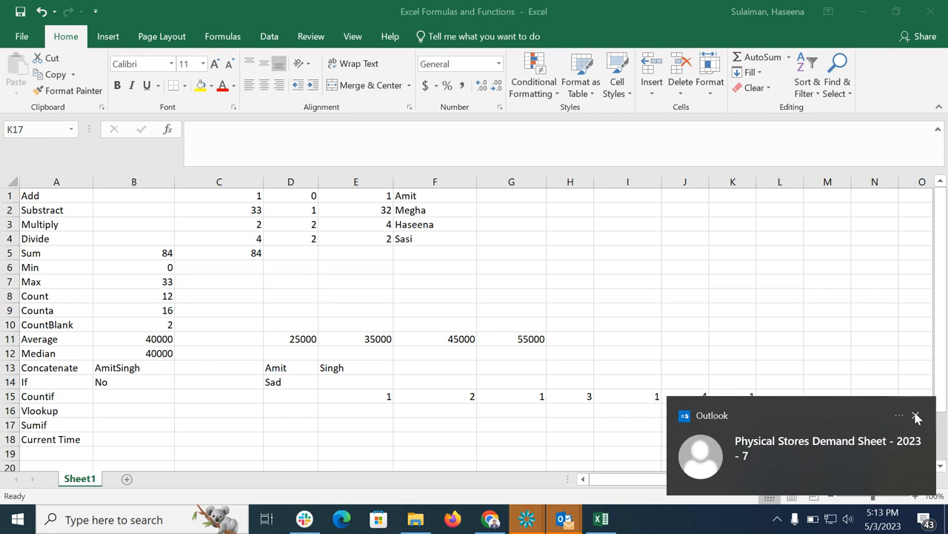
double_click(127, 397)
type("=")
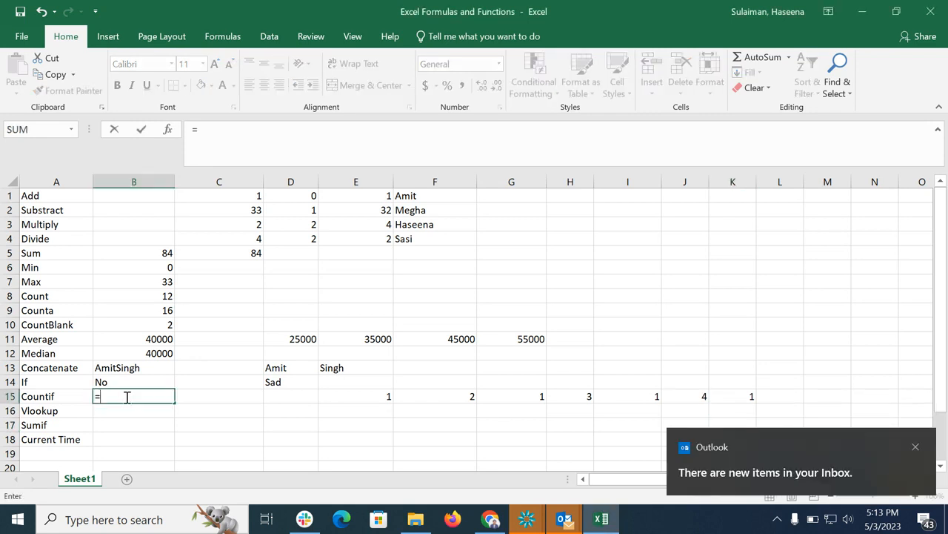
type("count")
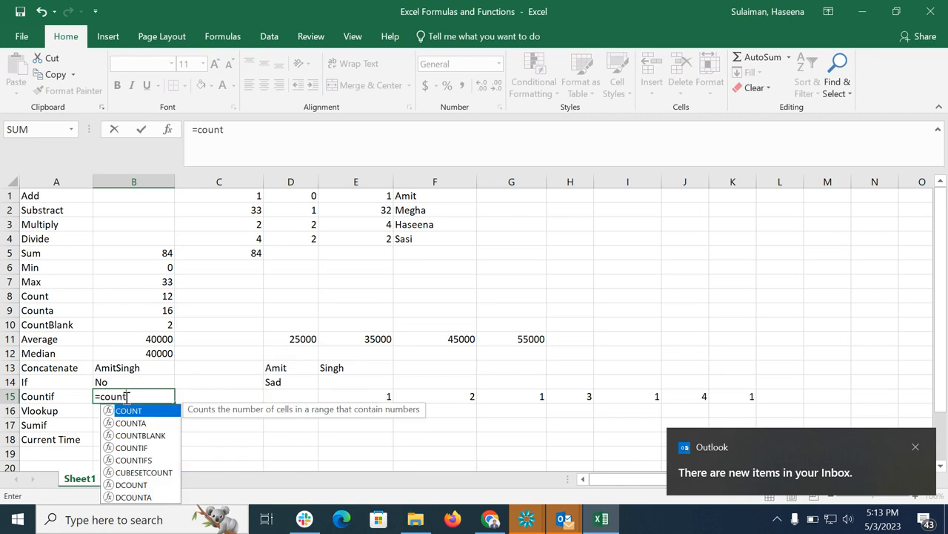
double_click(112, 446)
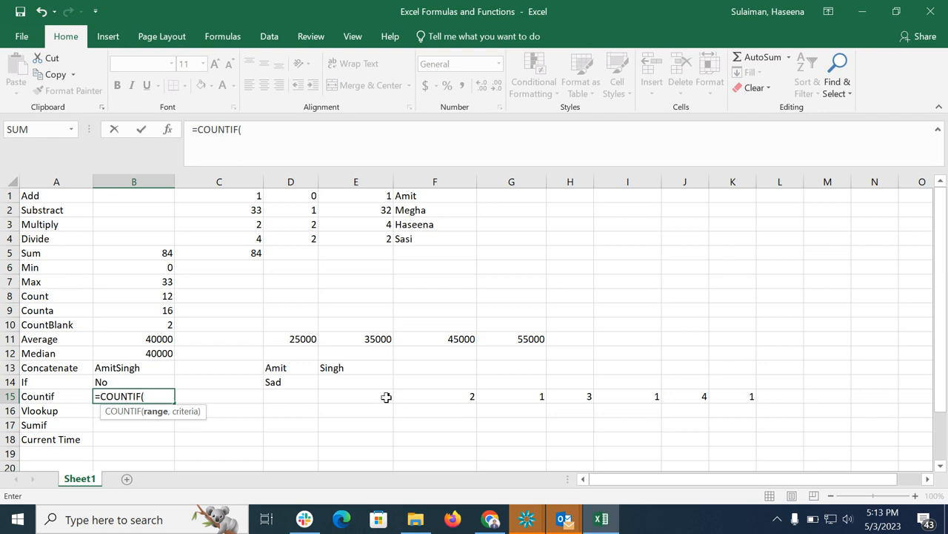
left_click_drag(382, 397, 722, 399)
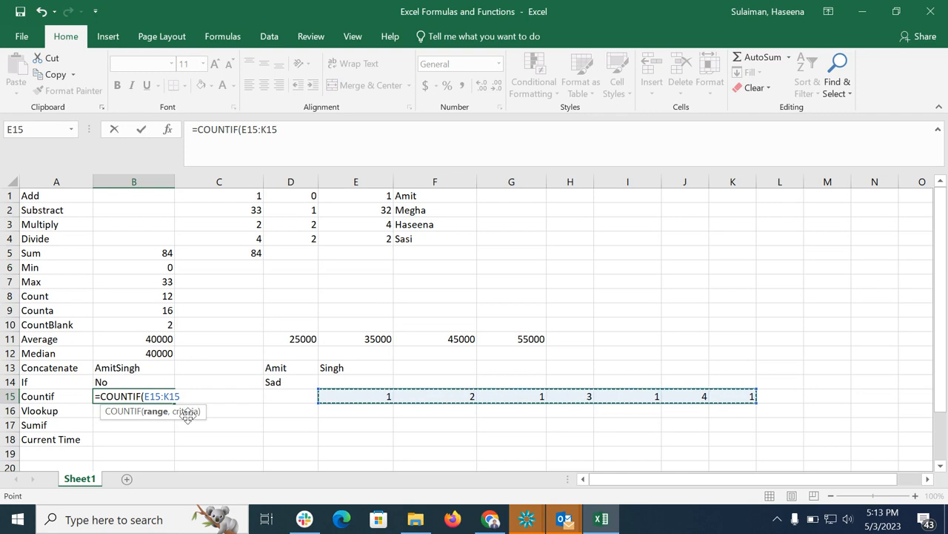
left_click(443, 417)
type(",")
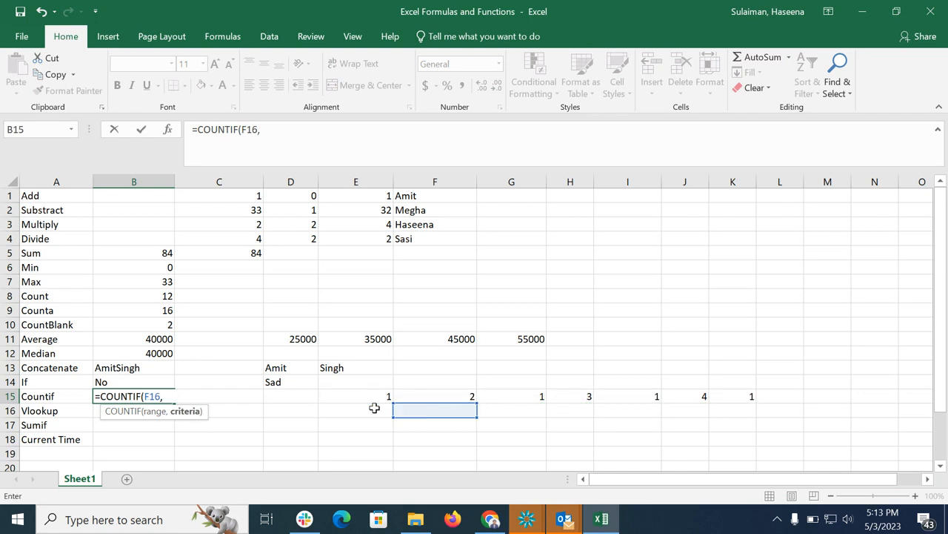
key("BackSpace")
key("BackSpace")
key("BackSpace")
key("BackSpace")
key("BackSpace")
key("BackSpace")
key("BackSpace")
key("BackSpace")
key("BackSpace")
key("BackSpace")
key("BackSpace")
key("BackSpace")
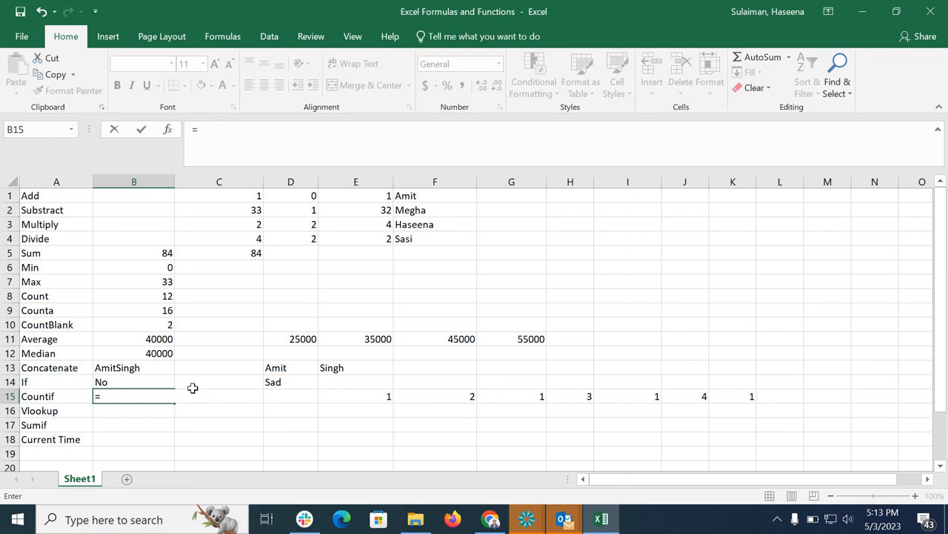
In B15 enter the formula =COUNTIF(E15:K15,E15) to count matches of E15's value in the row.
type("coun")
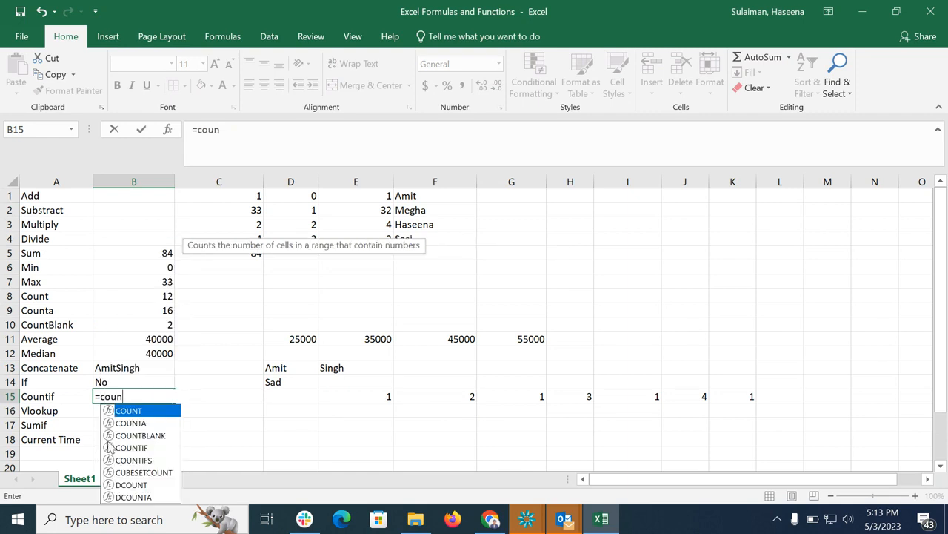
double_click(131, 446)
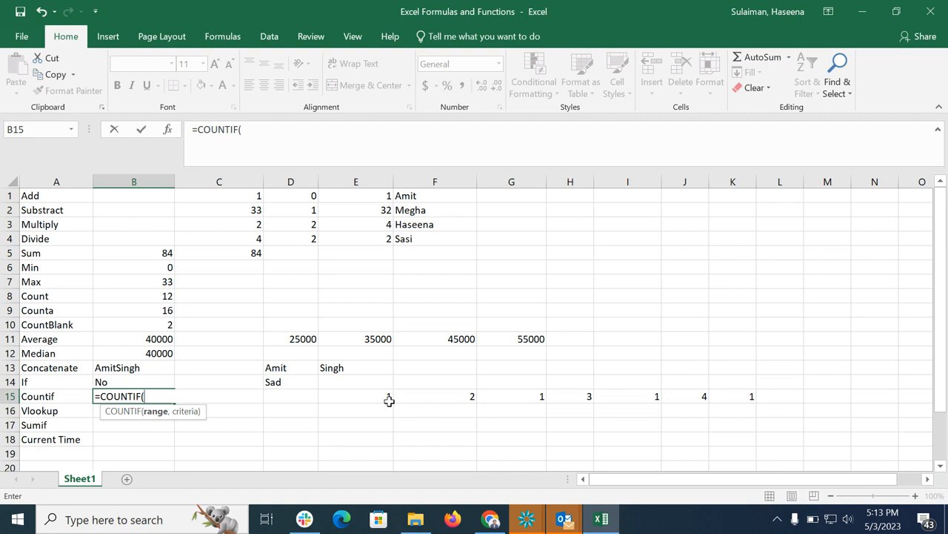
left_click_drag(389, 400, 699, 398)
type(",")
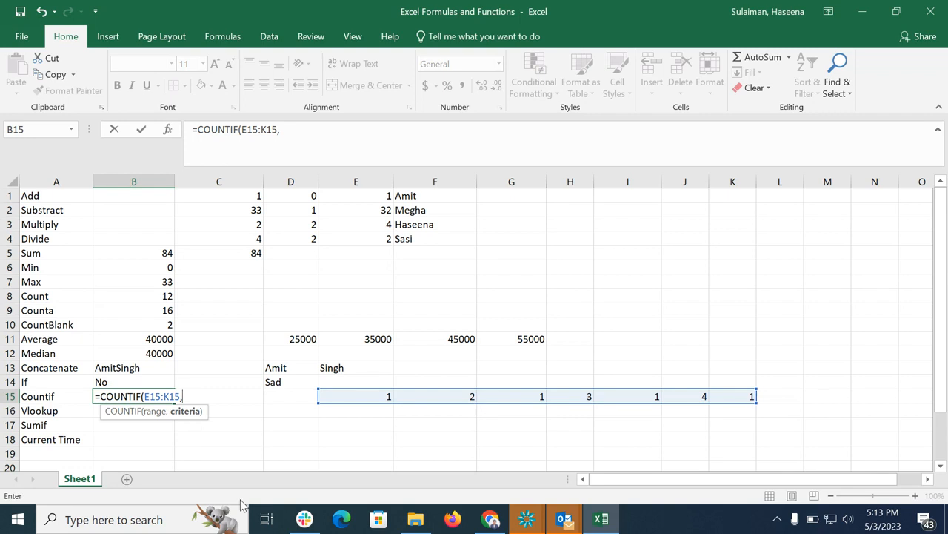
left_click(378, 396)
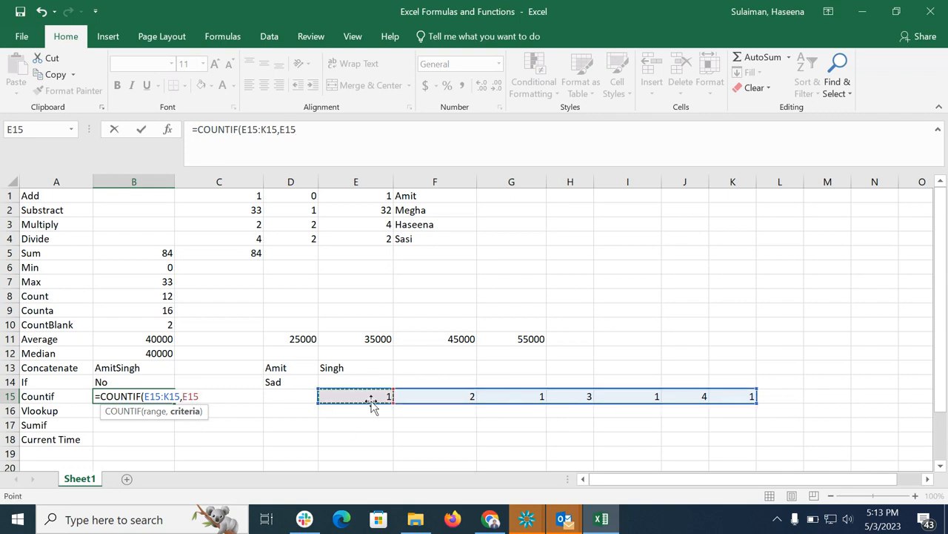
type(")")
key("Return")
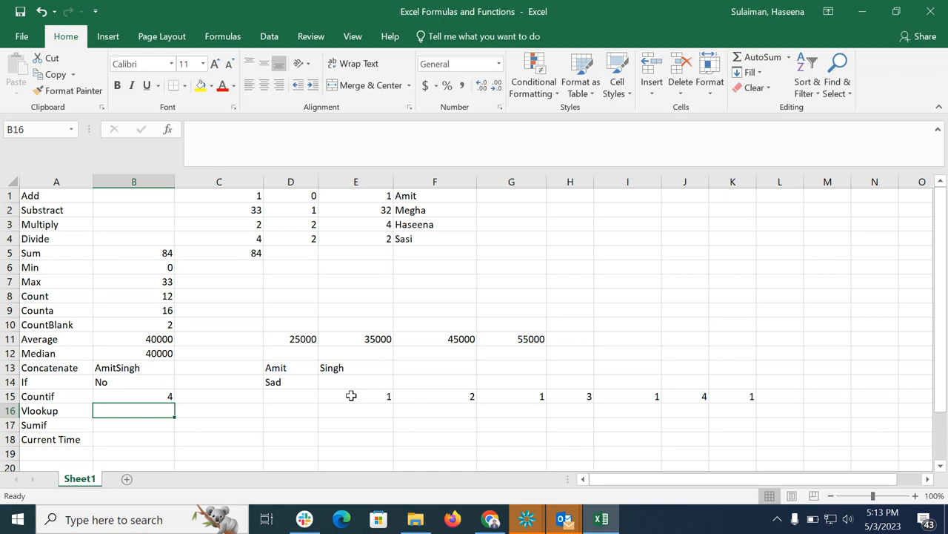
Enter four sample first names in D16:D19 as the lookup list for the Vlookup row.
scroll(350, 394, "down", 1)
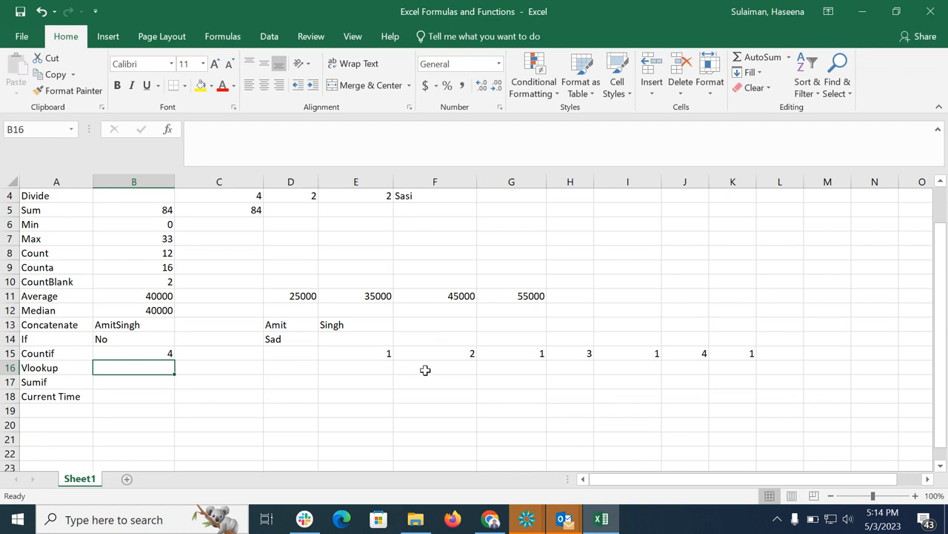
left_click(285, 370)
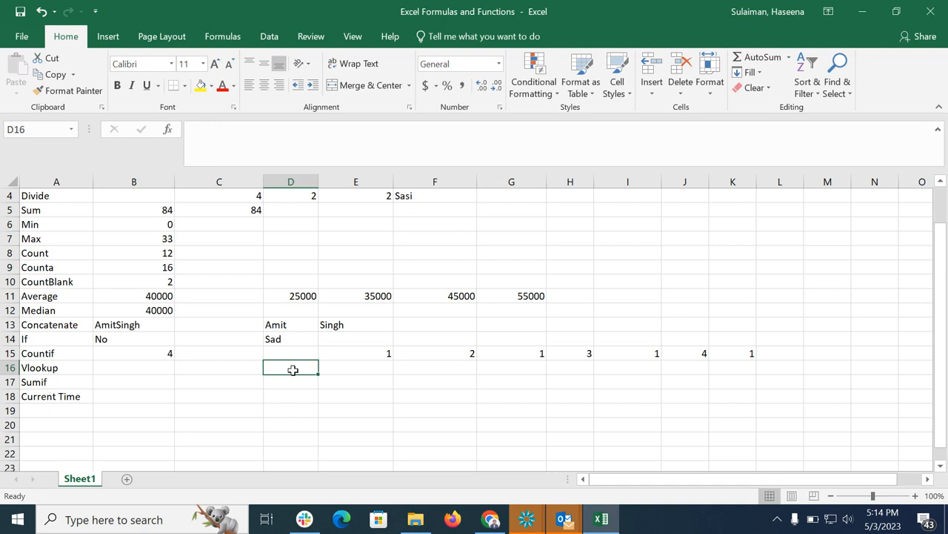
type("Amit")
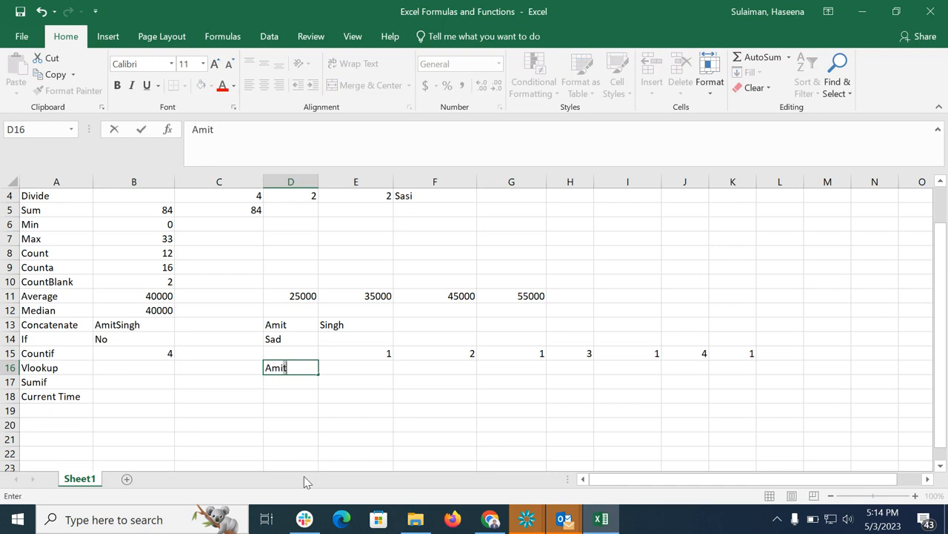
left_click(304, 381)
type("Sasi")
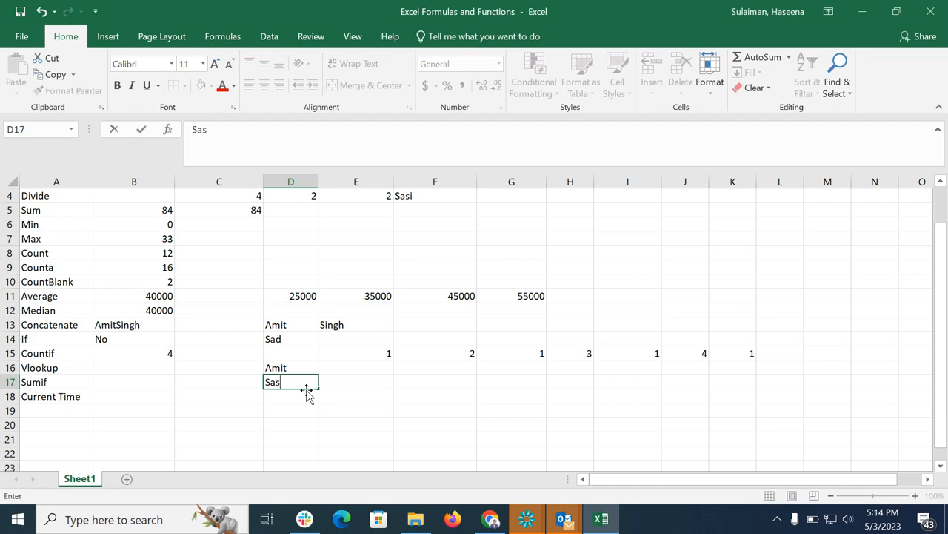
left_click(301, 398)
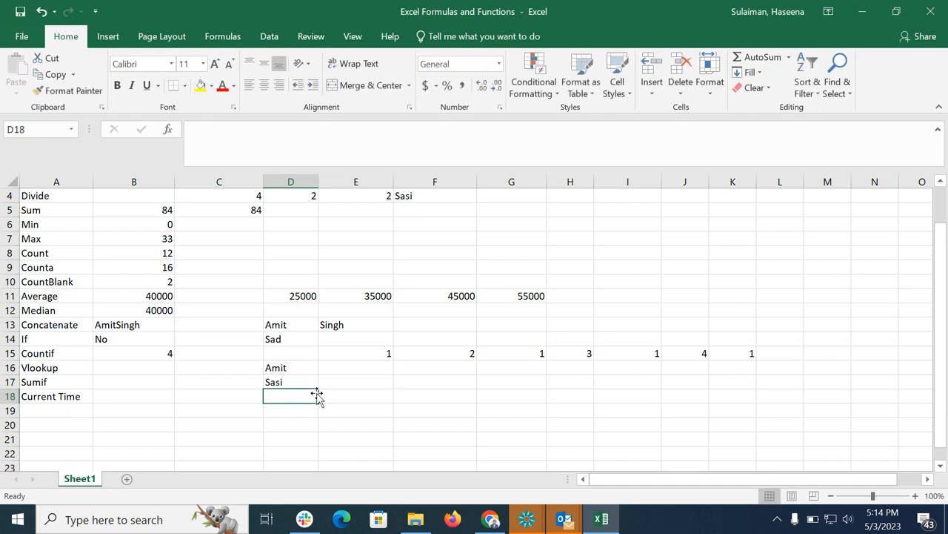
type("Megha")
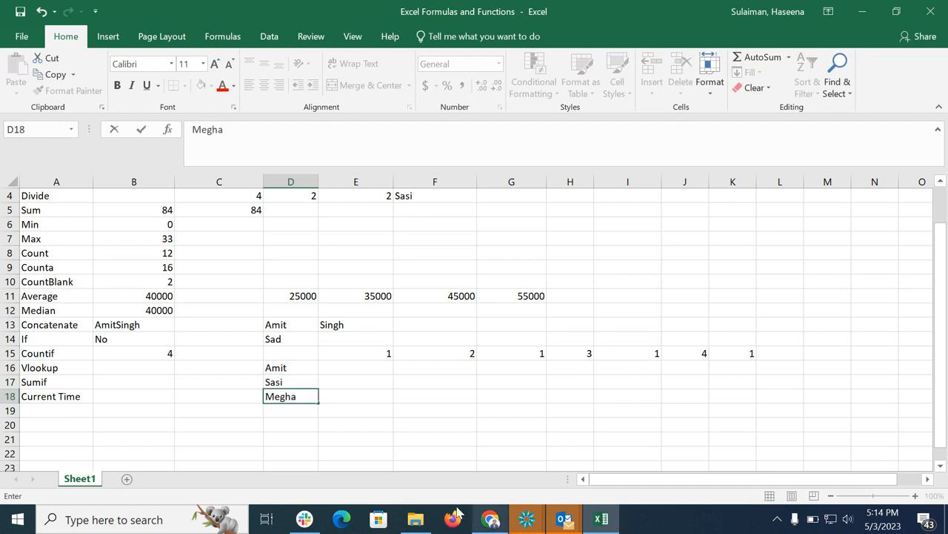
left_click(303, 412)
type("Haseena")
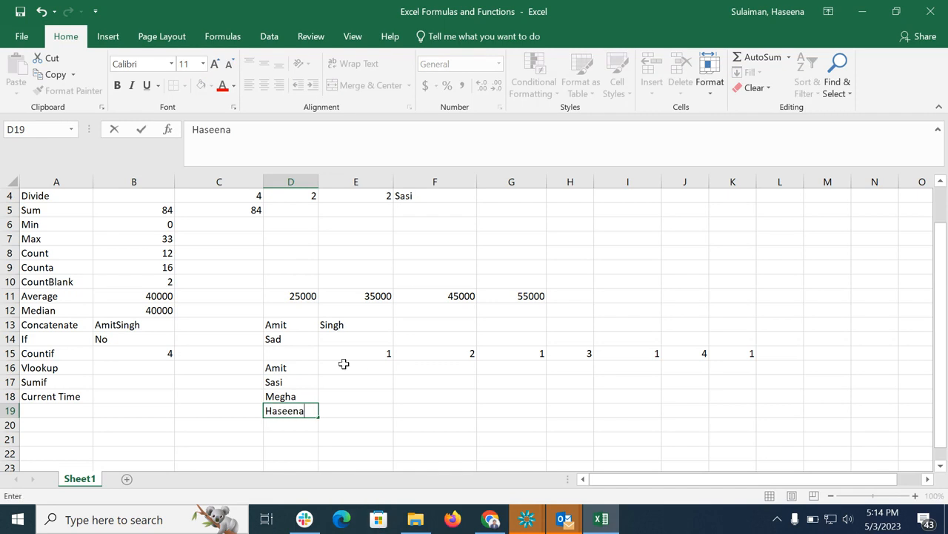
Enter the colours Black, Yellow, Red and Green in E16:E19 beside the names.
left_click(364, 378)
left_click(366, 362)
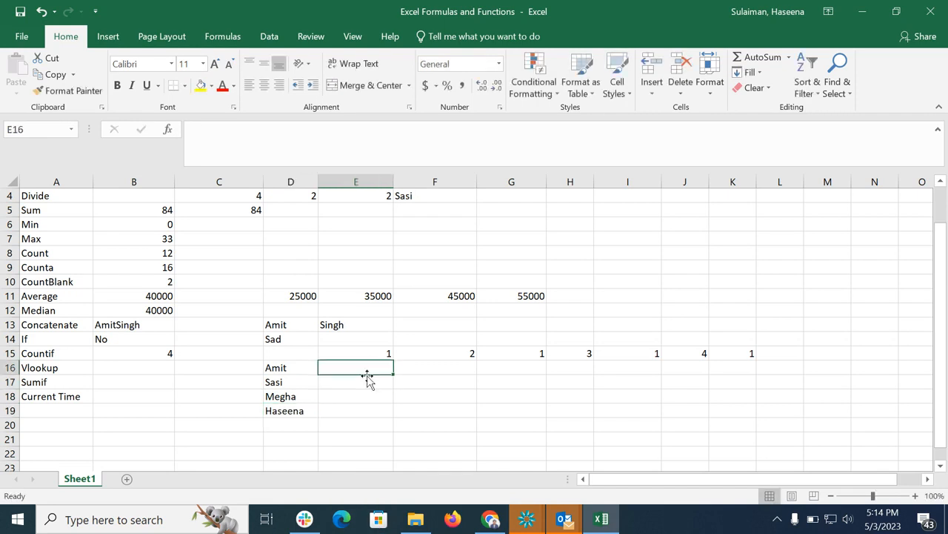
type("Black")
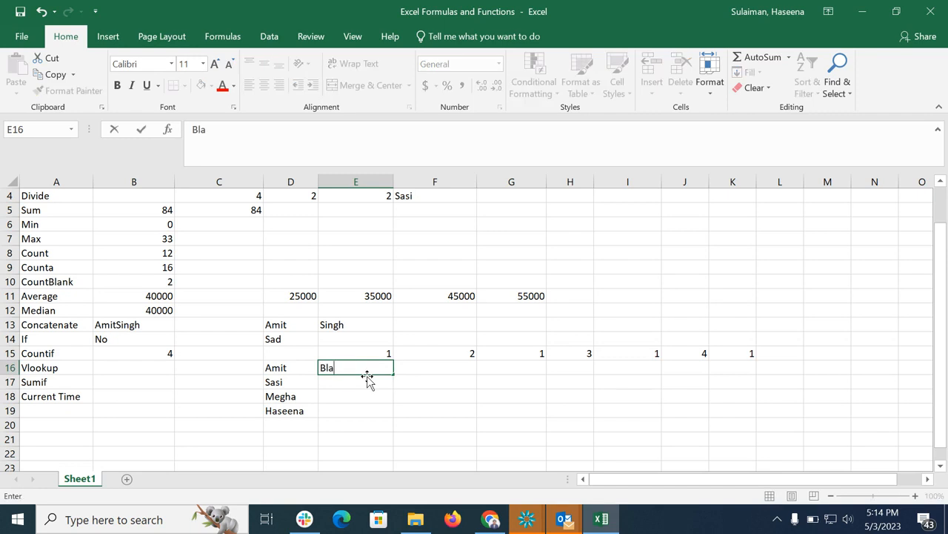
left_click(352, 380)
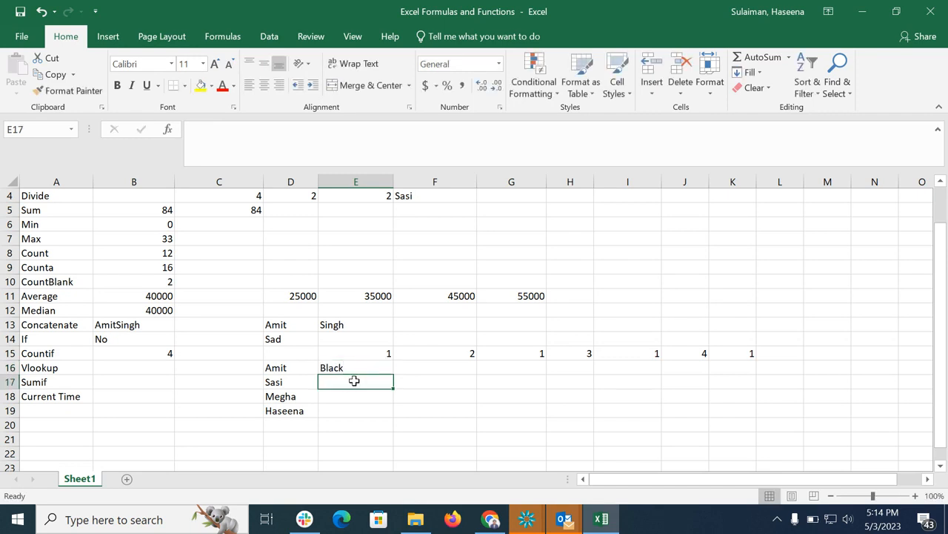
type("Yell")
type("ow")
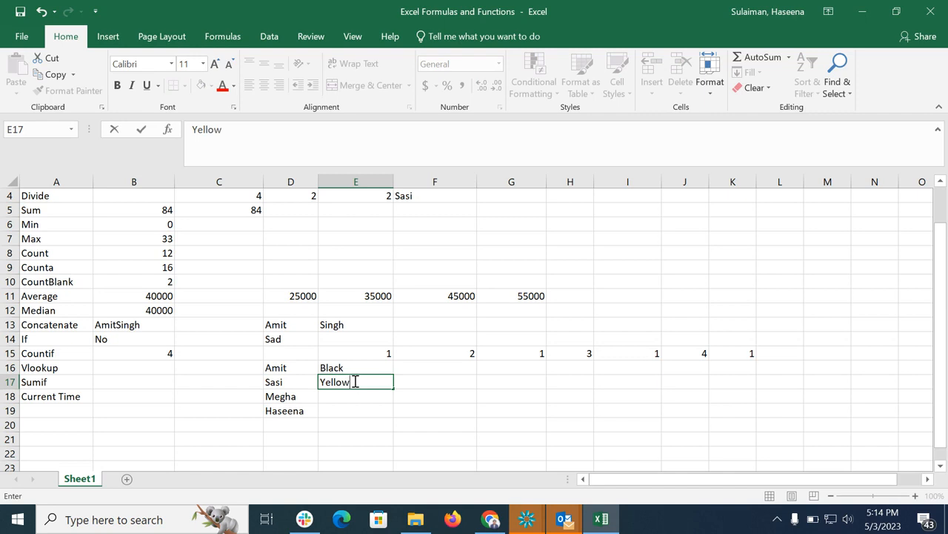
key("Return")
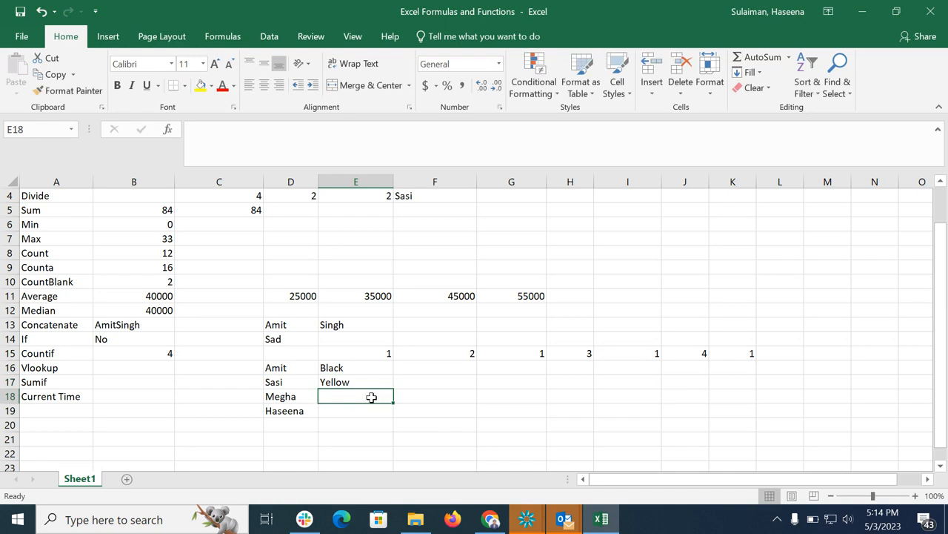
type("Red")
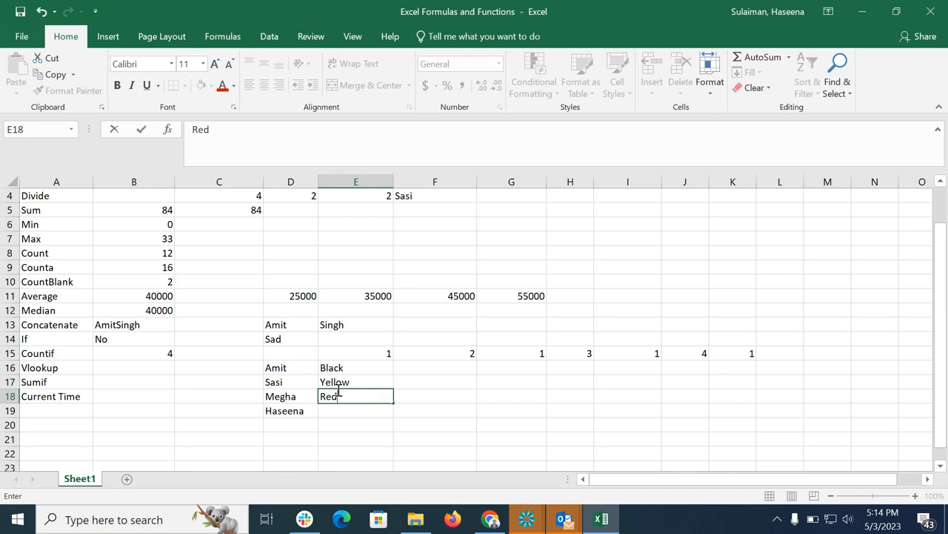
key("Return")
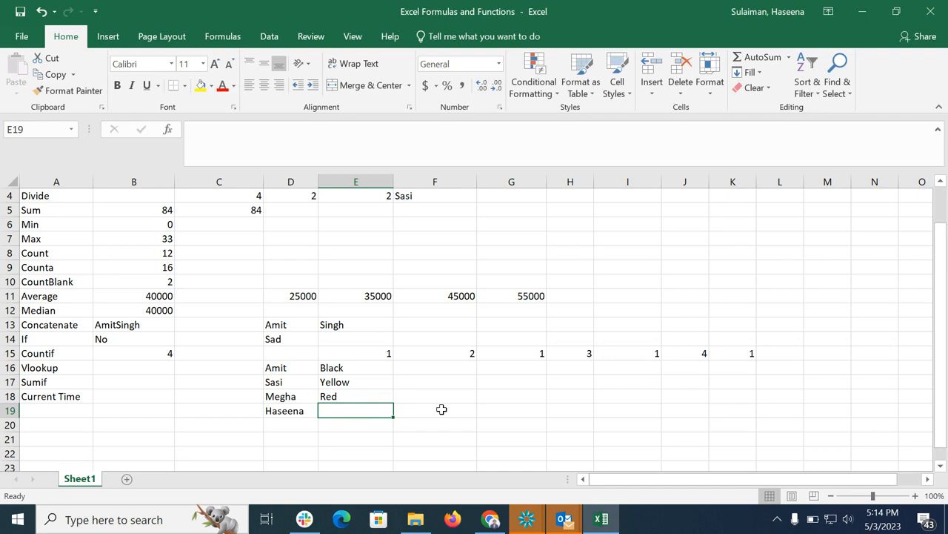
type("Gre")
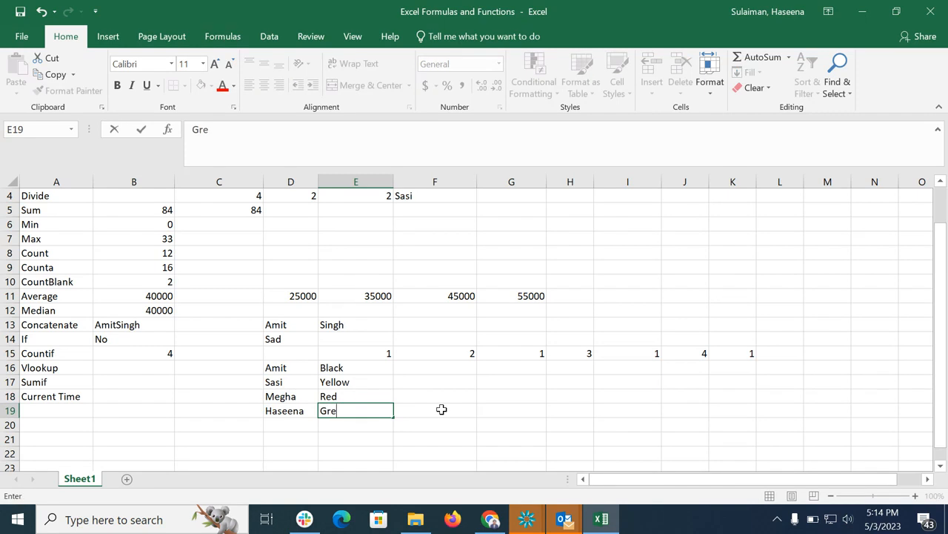
type("ee")
key("BackSpace")
type("n")
key("Return")
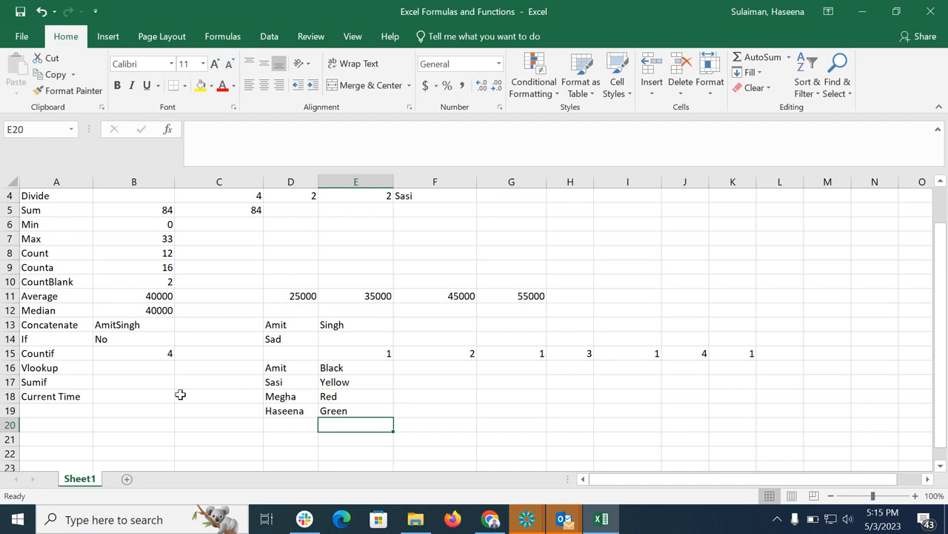
Try to enter =VLOOKUP(C17:D18,D16:E19,2,FALSE in B16 for the Vlookup row.
double_click(131, 369)
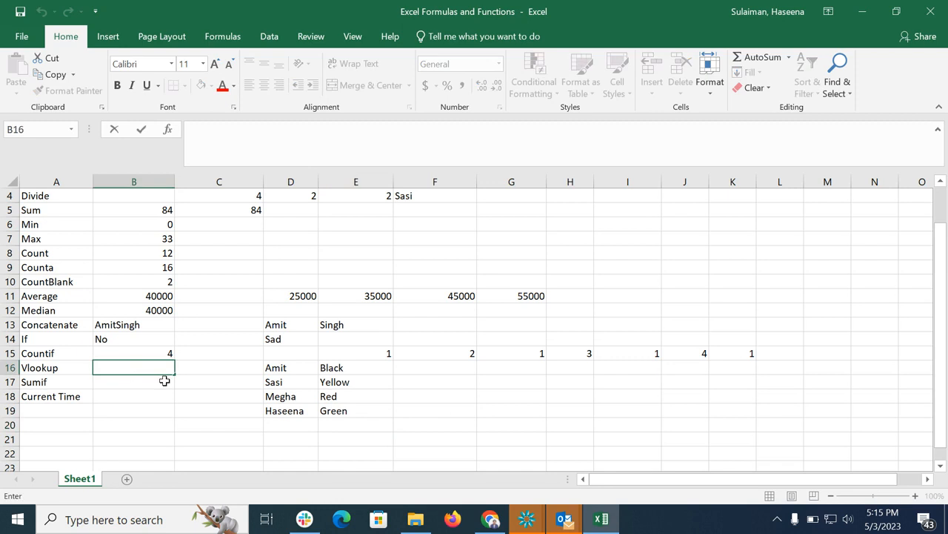
type("=vl")
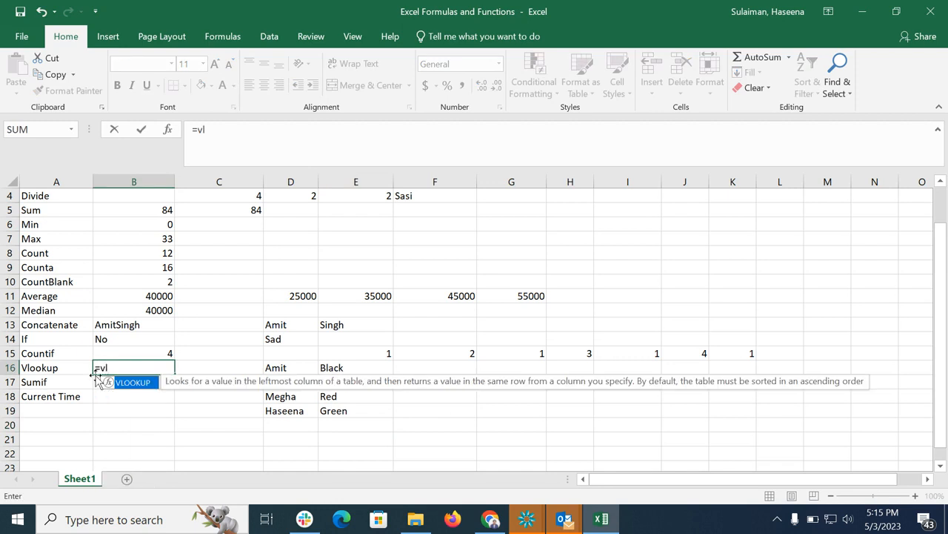
double_click(108, 381)
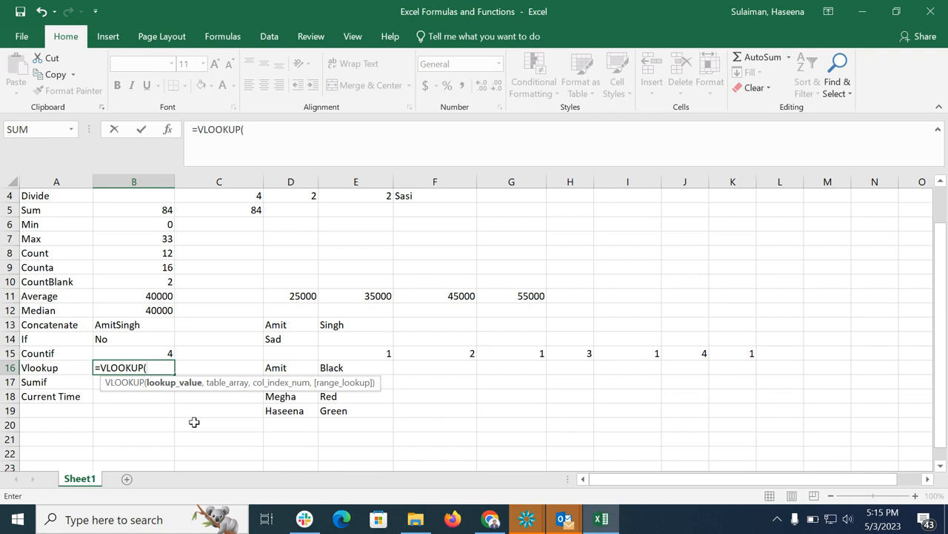
left_click(284, 398)
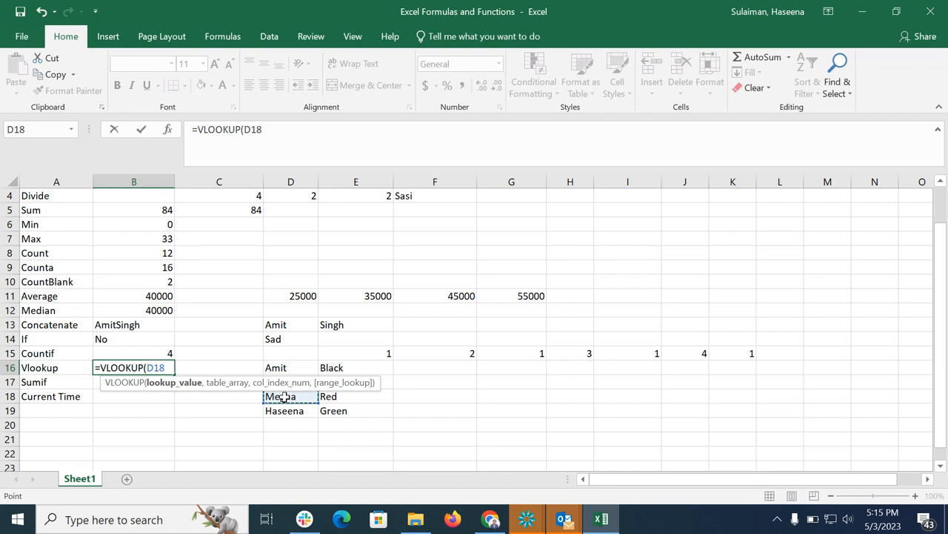
left_click_drag(283, 398, 227, 385)
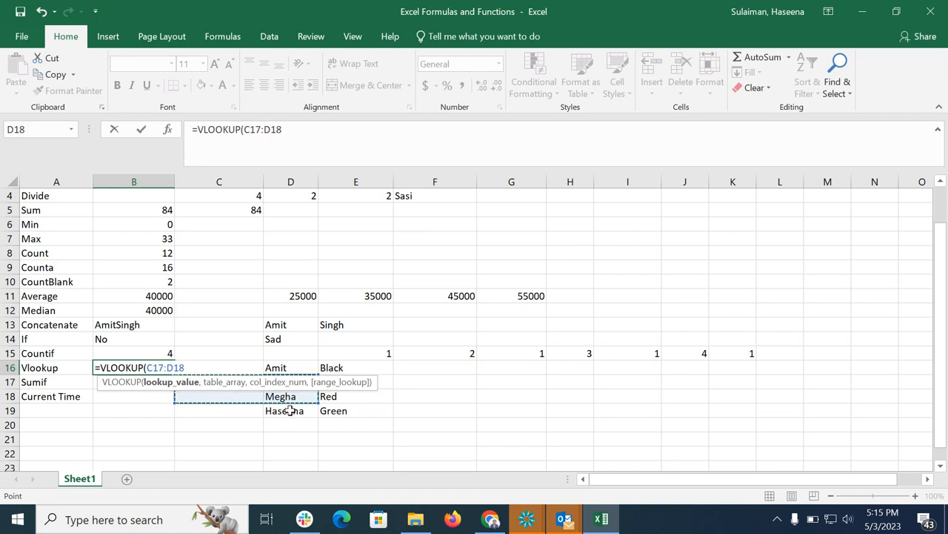
type(",")
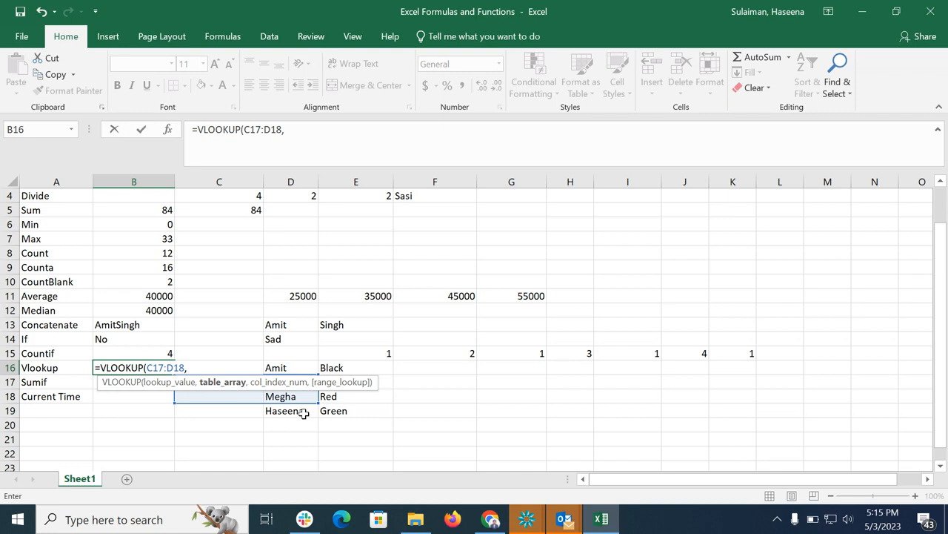
left_click_drag(272, 368, 329, 408)
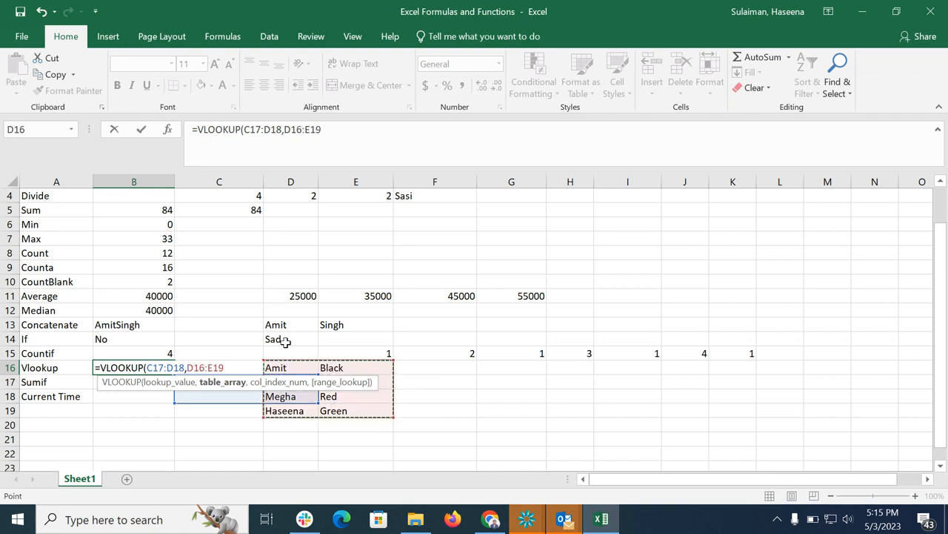
type(",")
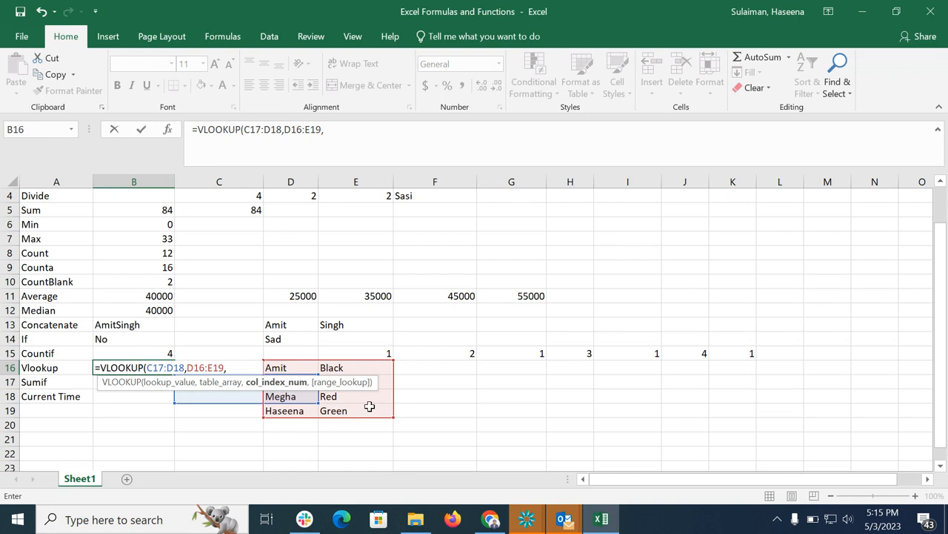
type("2,")
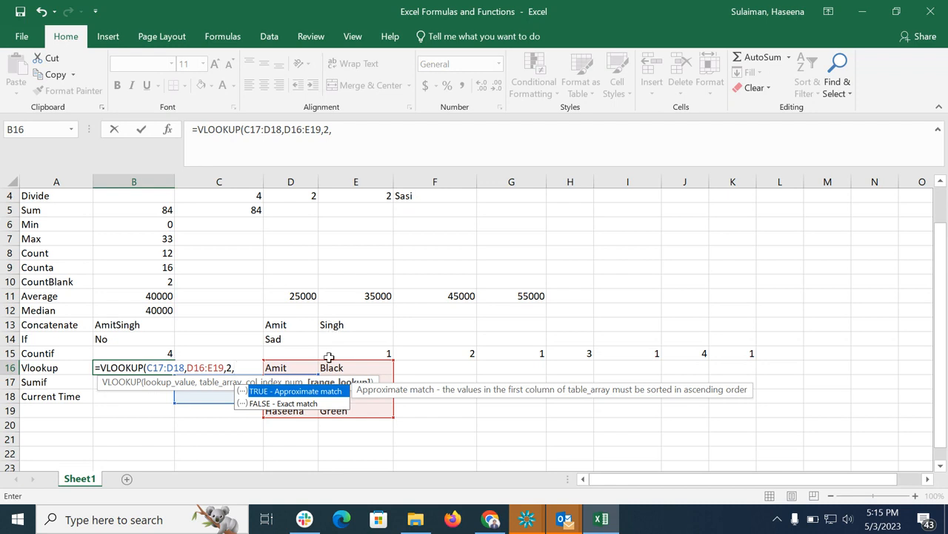
double_click(286, 404)
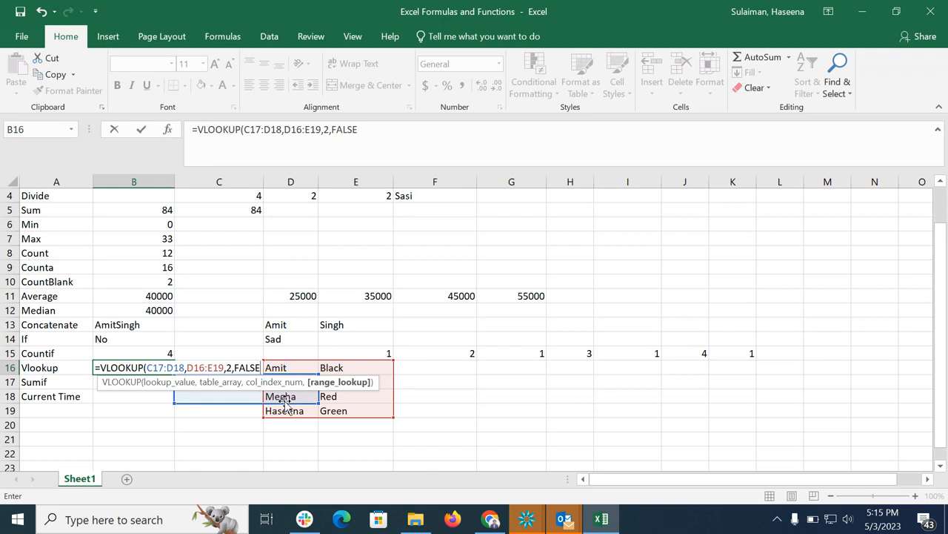
key("Return")
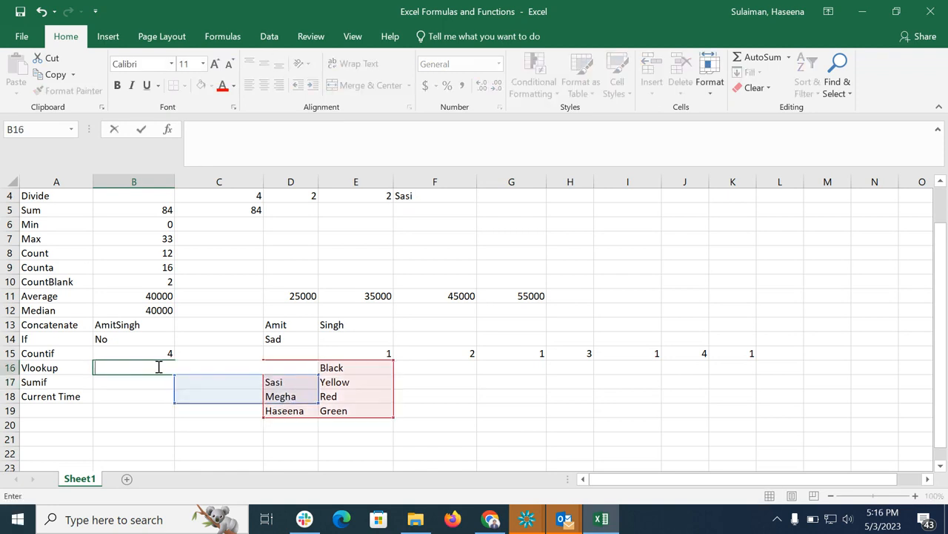
left_click(541, 427)
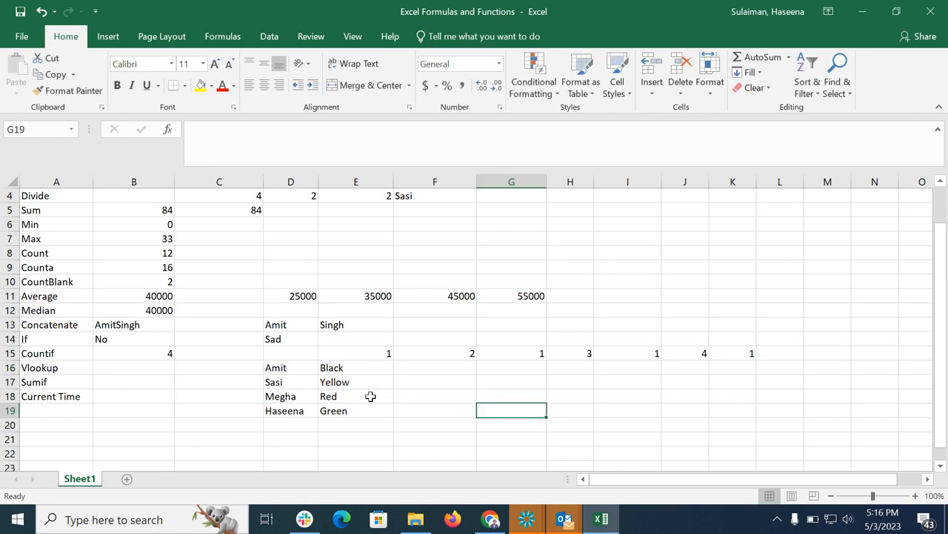
Widen column B.
left_click(160, 182)
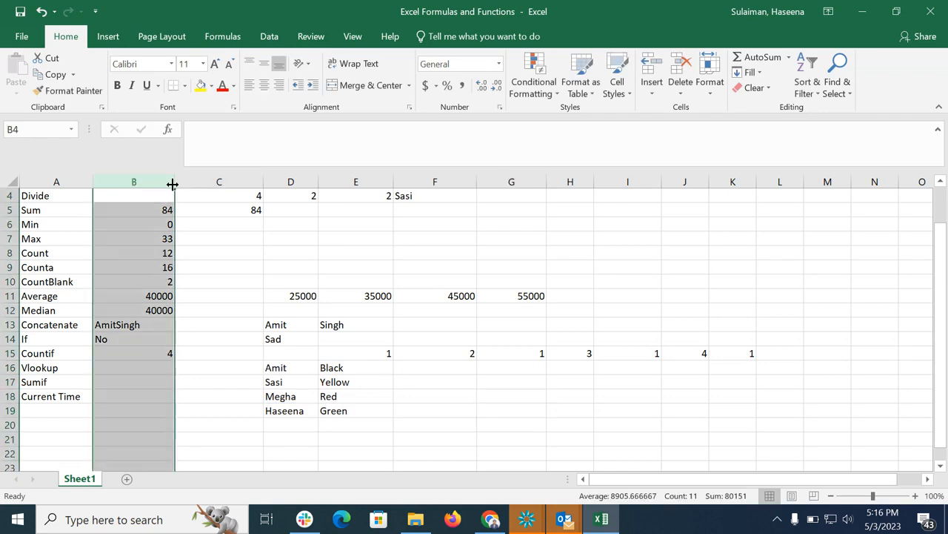
left_click_drag(172, 183, 216, 178)
In B16 enter =VLOOKUP(D18,D16:E19,2,FALSE) to look up Megha's colour.
left_click(155, 367)
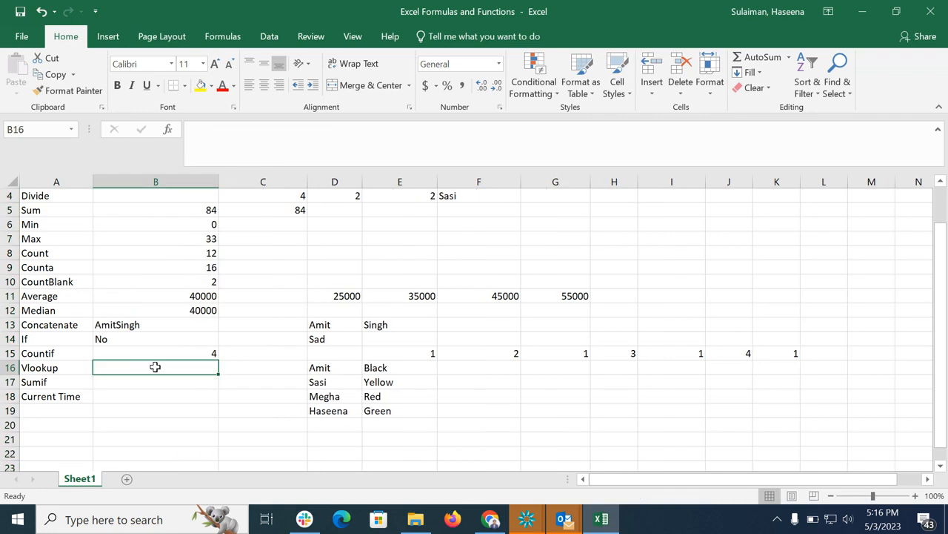
type("=")
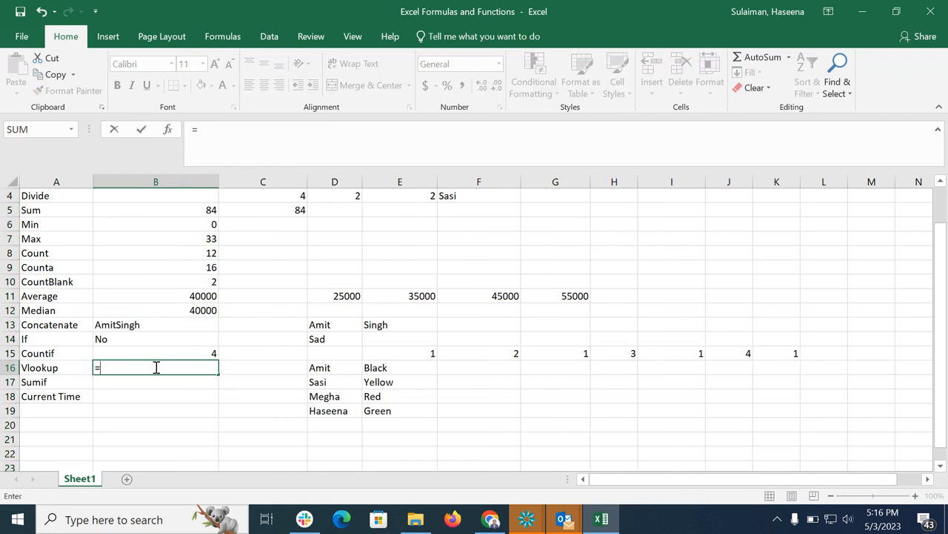
type("v")
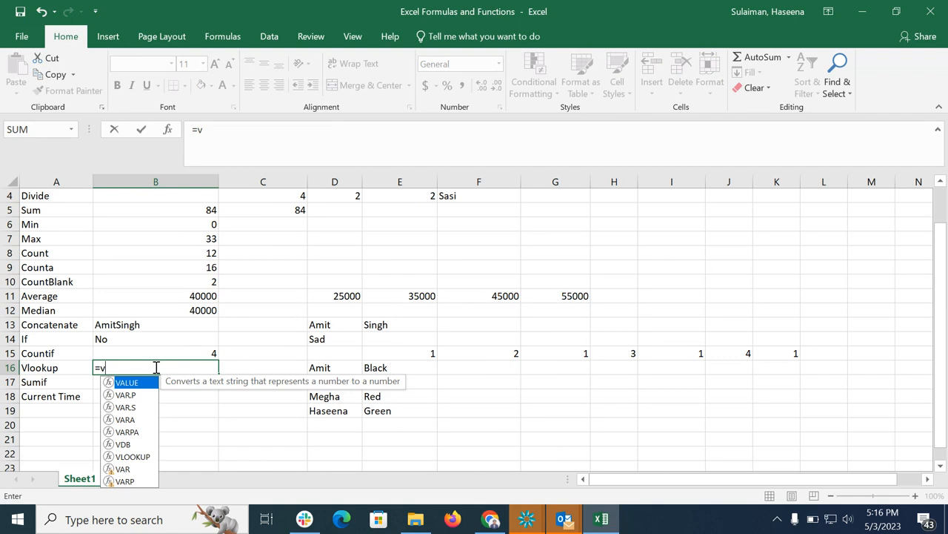
type("loo")
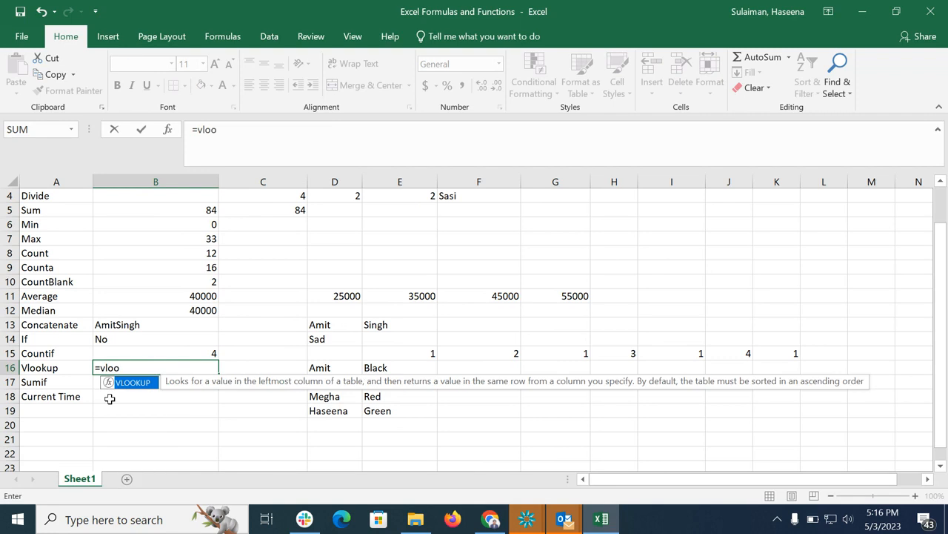
double_click(115, 383)
left_click(309, 397)
type(",")
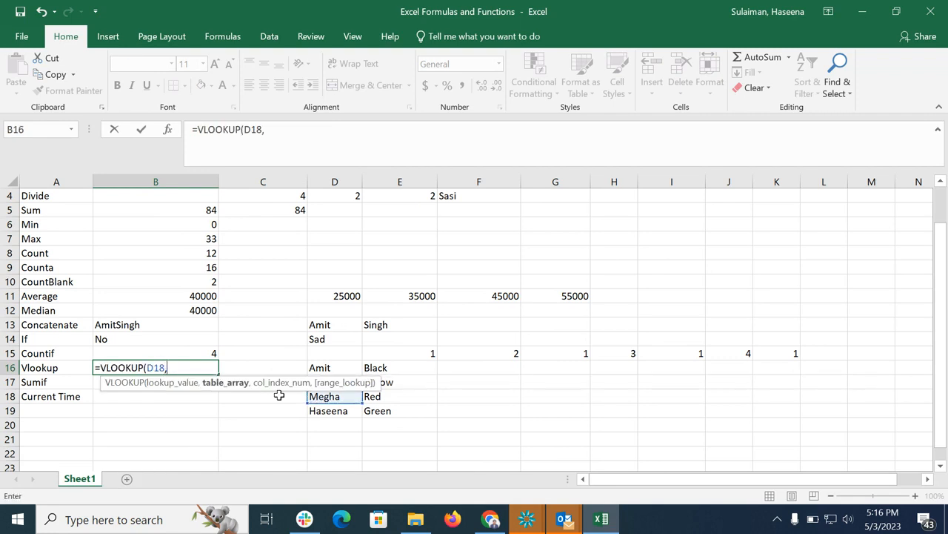
left_click_drag(319, 368, 385, 409)
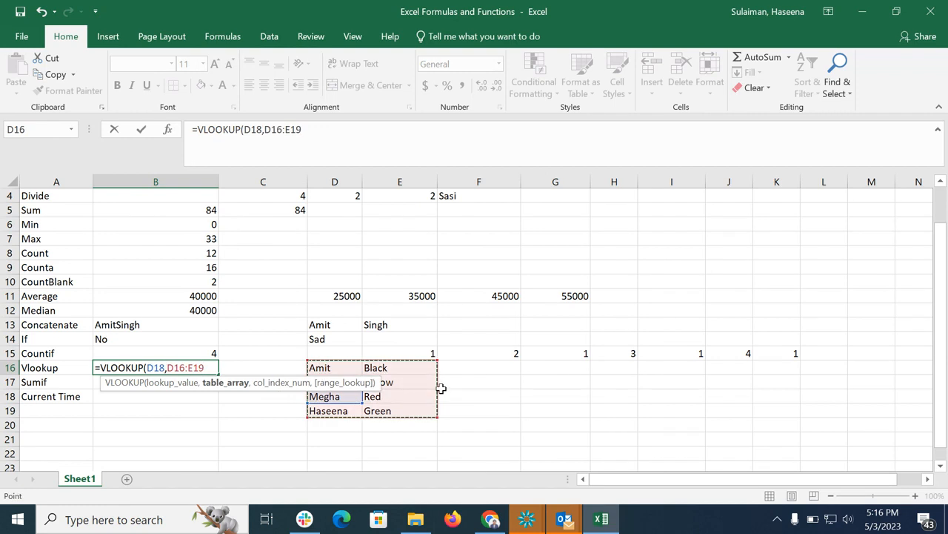
type(",2")
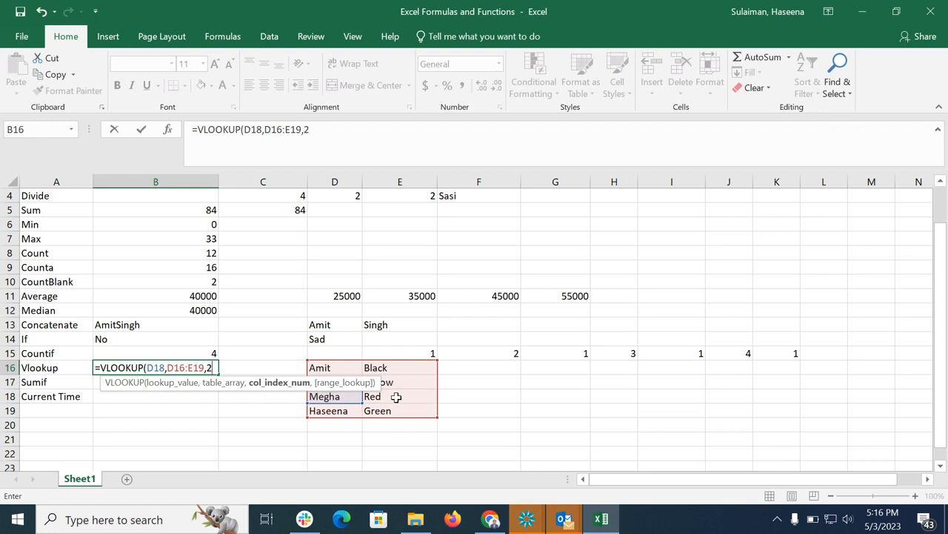
type(",")
double_click(270, 403)
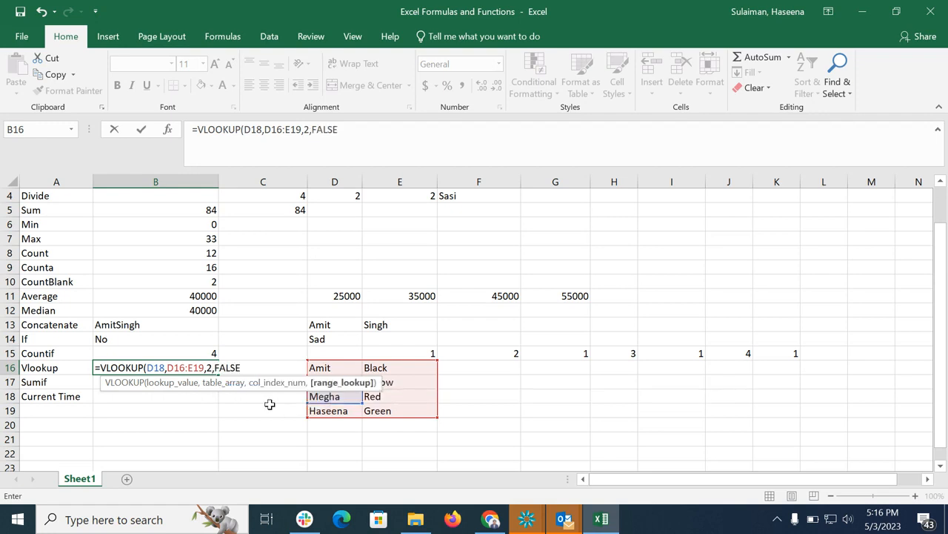
type(")")
key("Return")
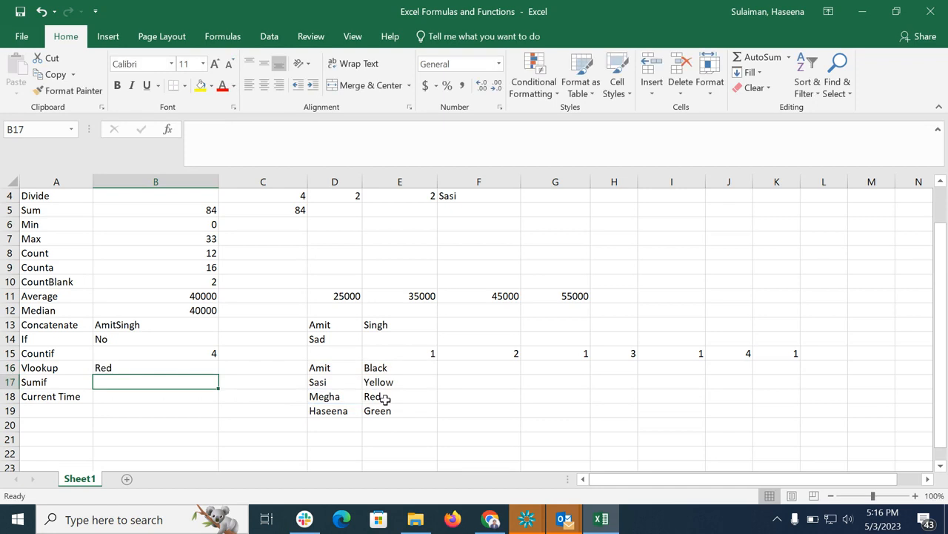
Clear the VLOOKUP formula from B16.
left_click(142, 371)
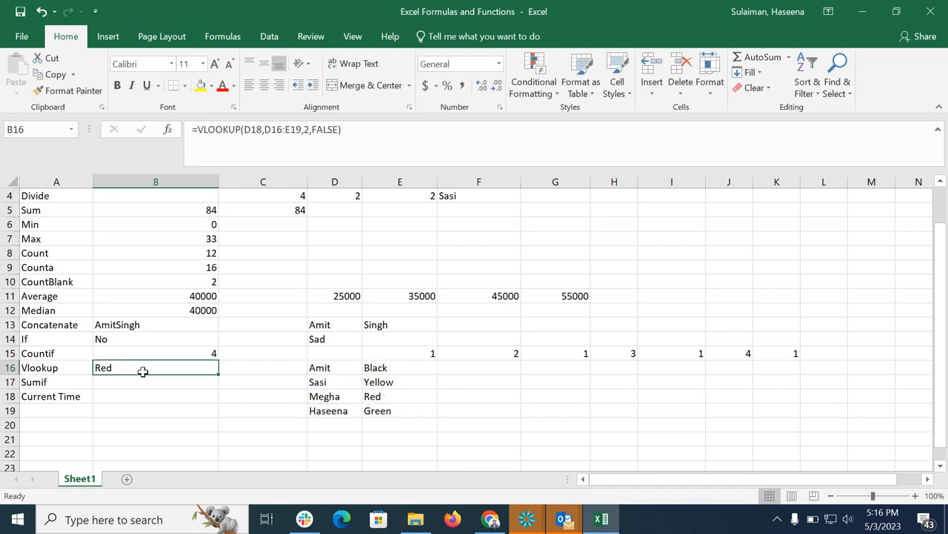
double_click(149, 376)
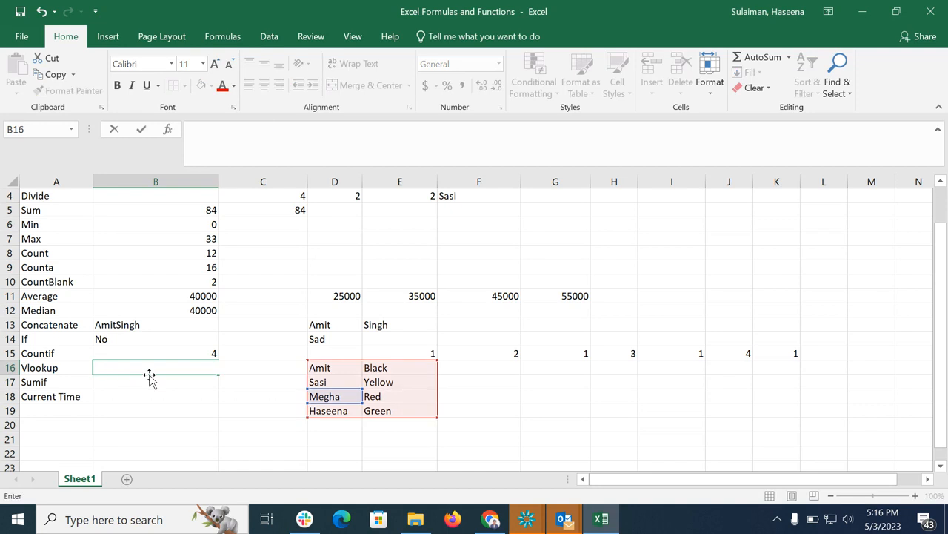
key("Return")
key("Return")
key("Return")
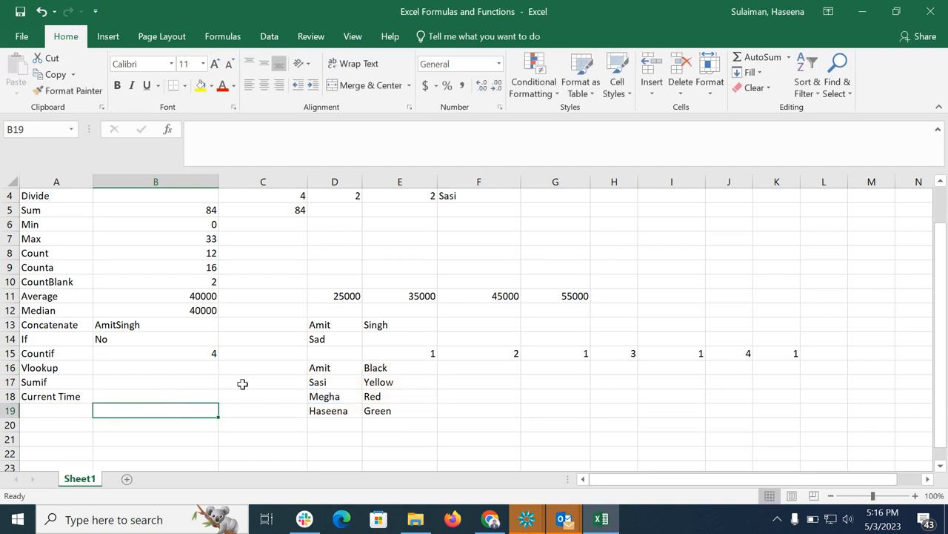
In B16 enter =VLOOKUP(D16,D16:E19,2,FALSE) to look up the colour for the name in D16.
left_click(154, 367)
type("=")
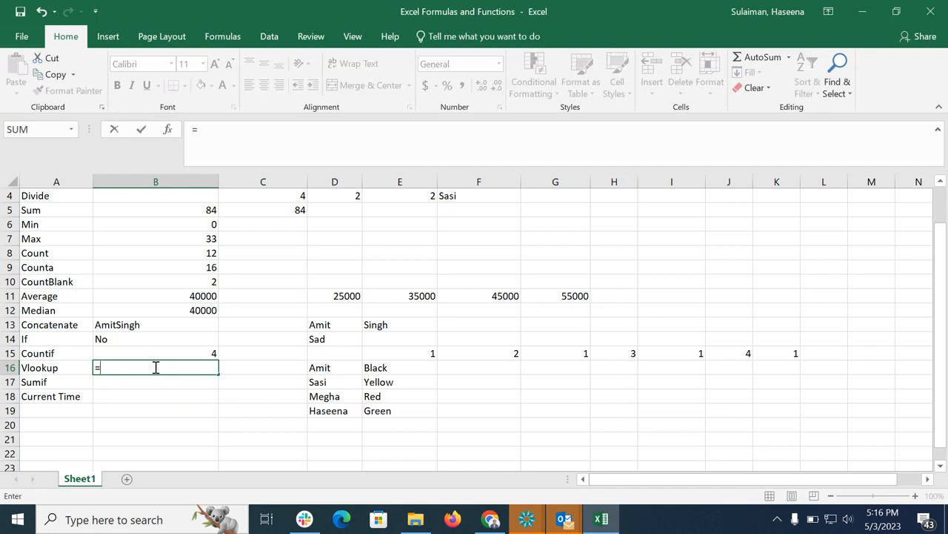
type("vc")
key("BackSpace")
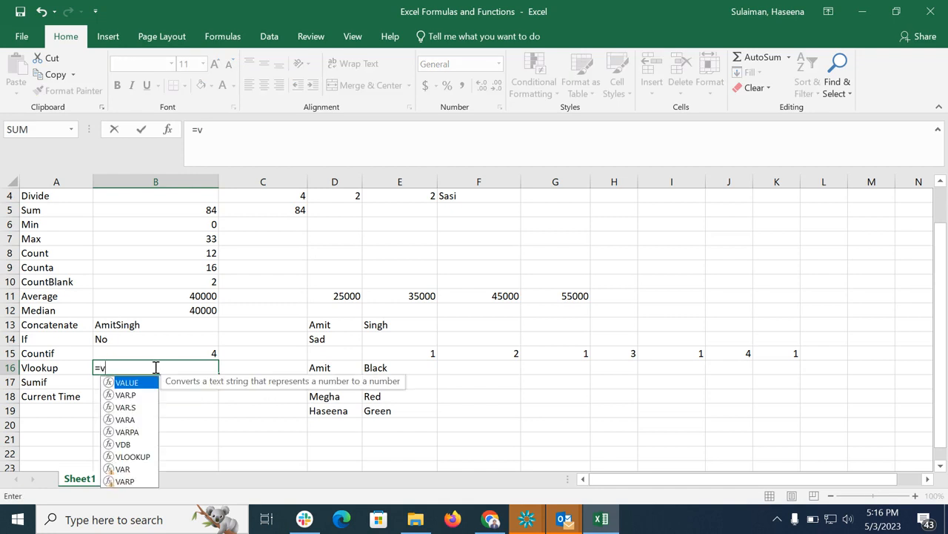
type("loo")
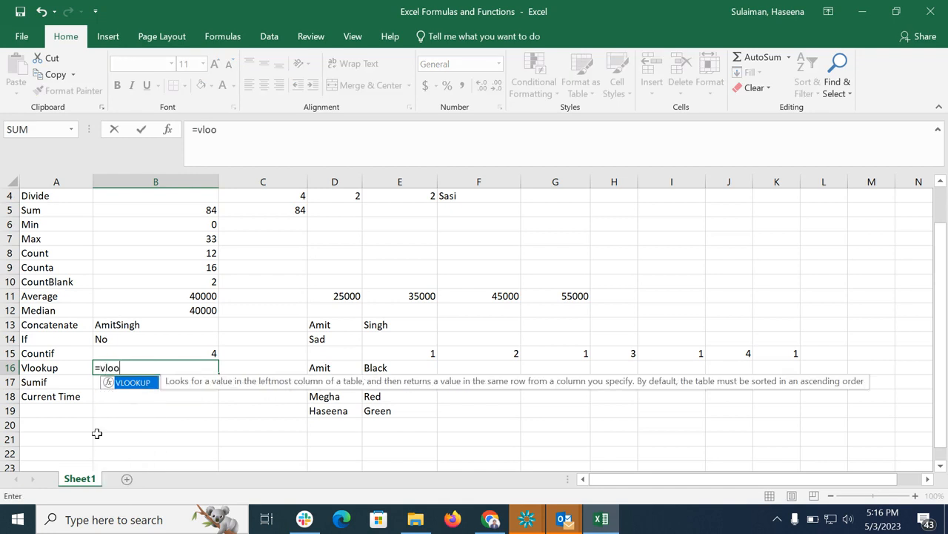
double_click(112, 383)
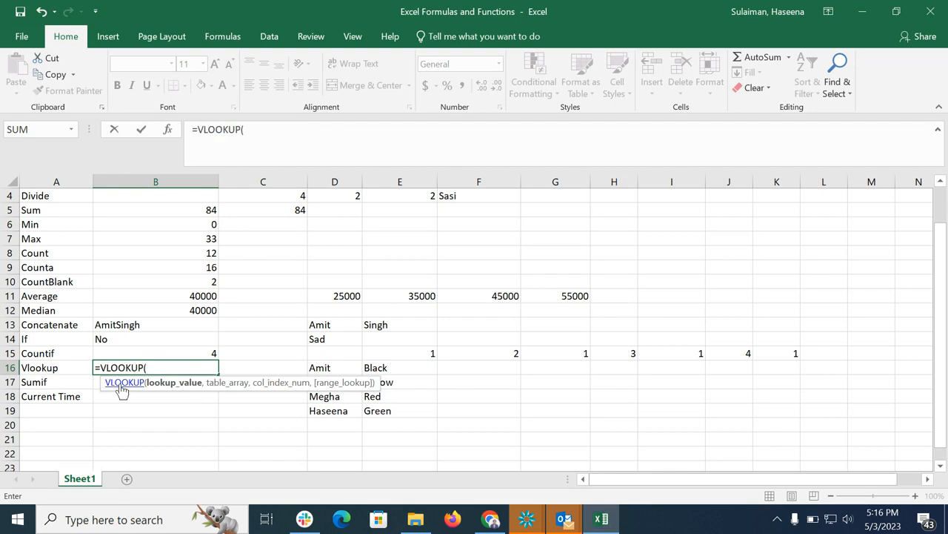
left_click(331, 367)
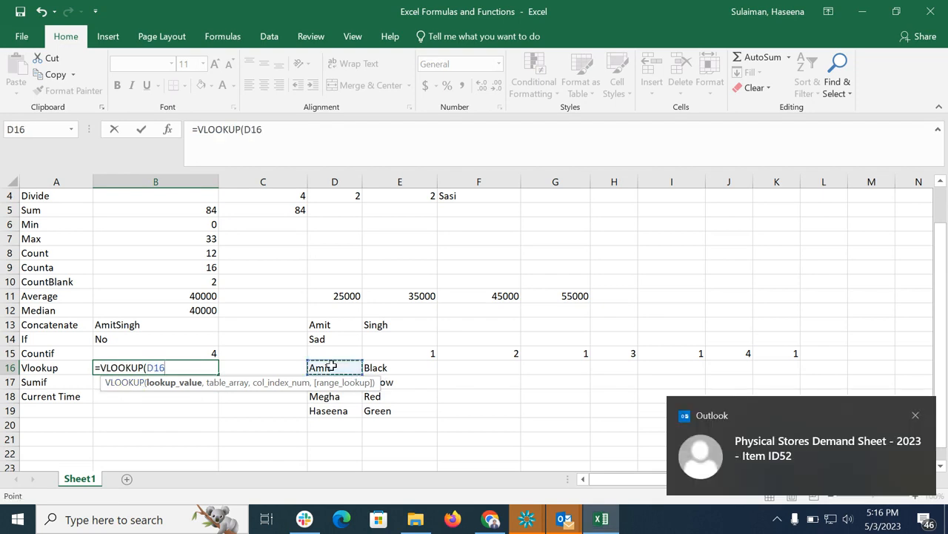
type(",")
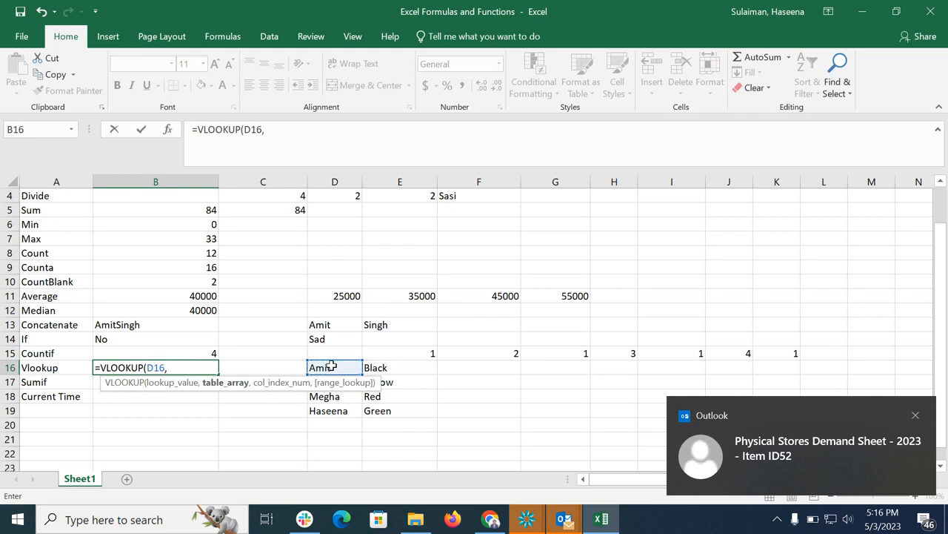
left_click_drag(331, 366, 390, 407)
type(",")
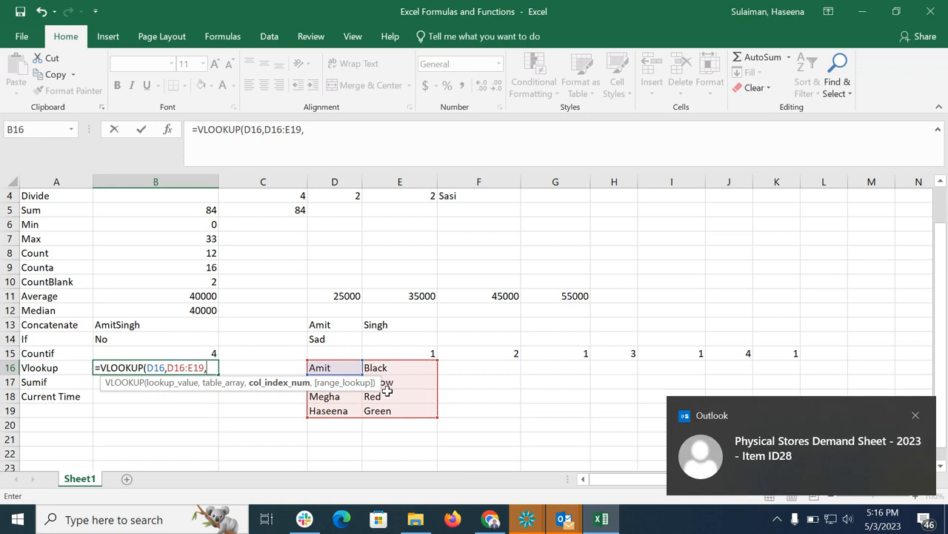
type("2,")
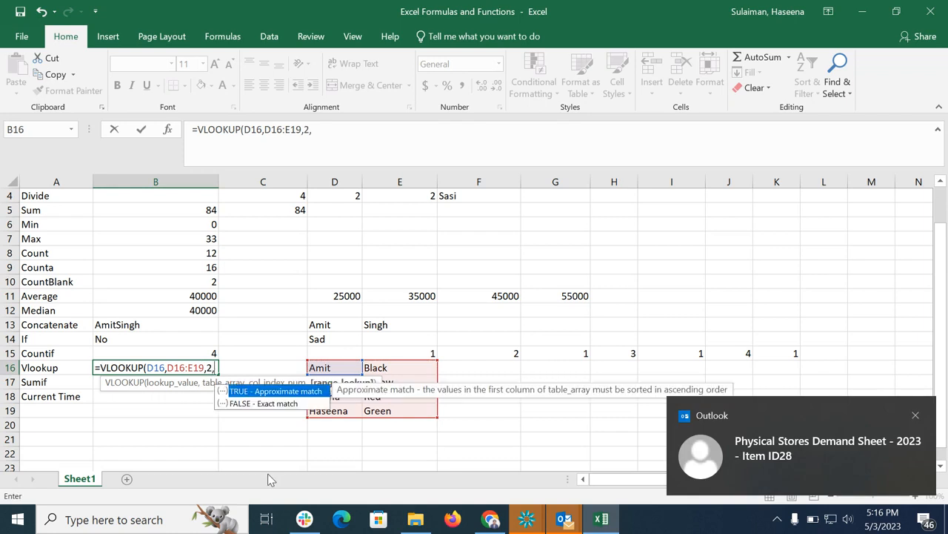
left_click(264, 404)
double_click(264, 404)
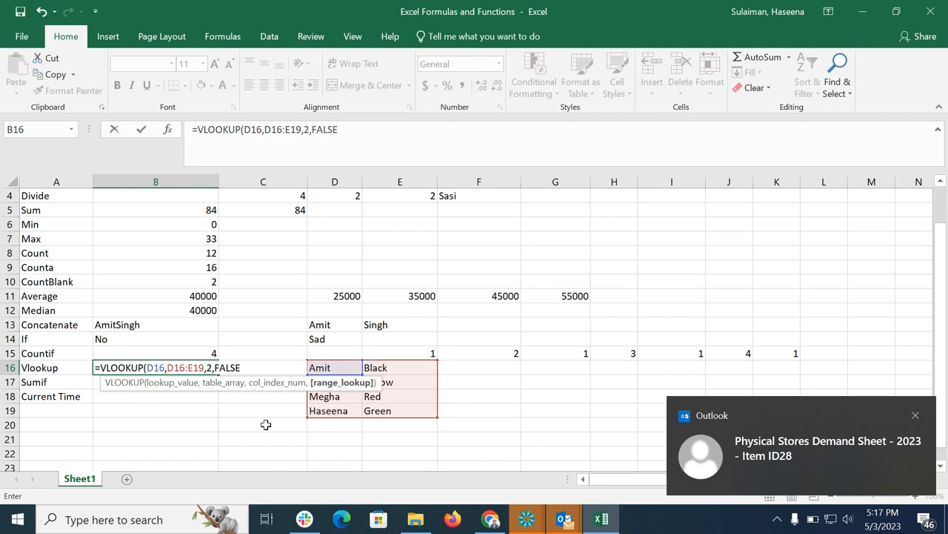
type(")")
key("Return")
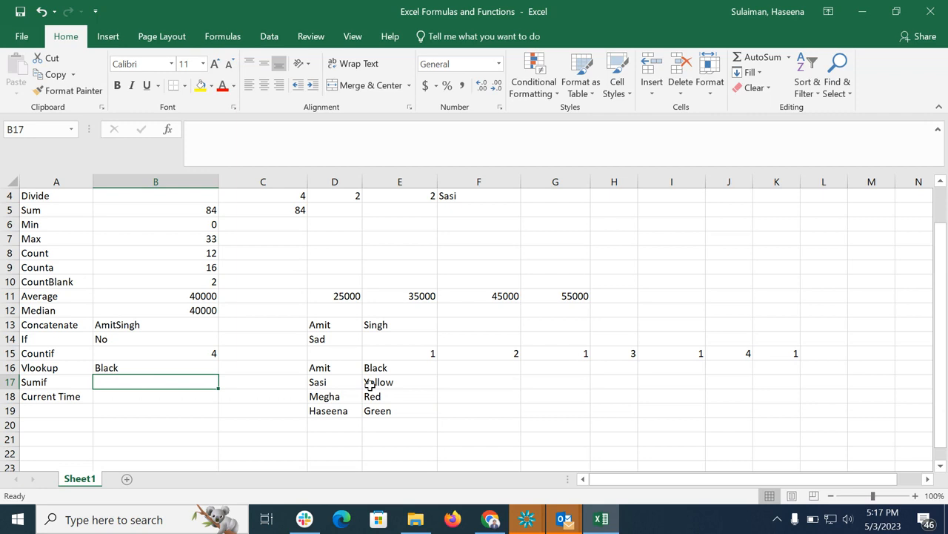
Enter the names Anshu, Megha, Anshu, Amit, Anshu across F18 to J18.
left_click(489, 395)
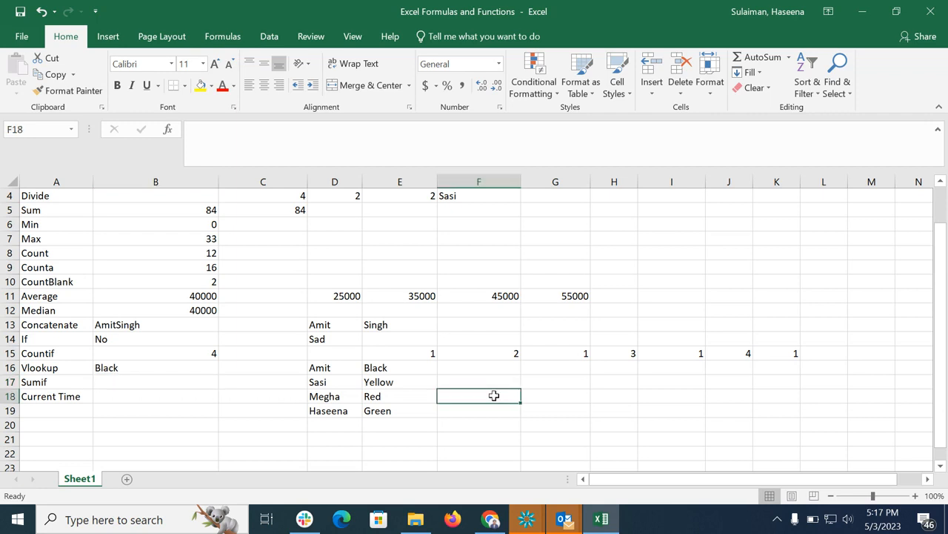
type("Anshu")
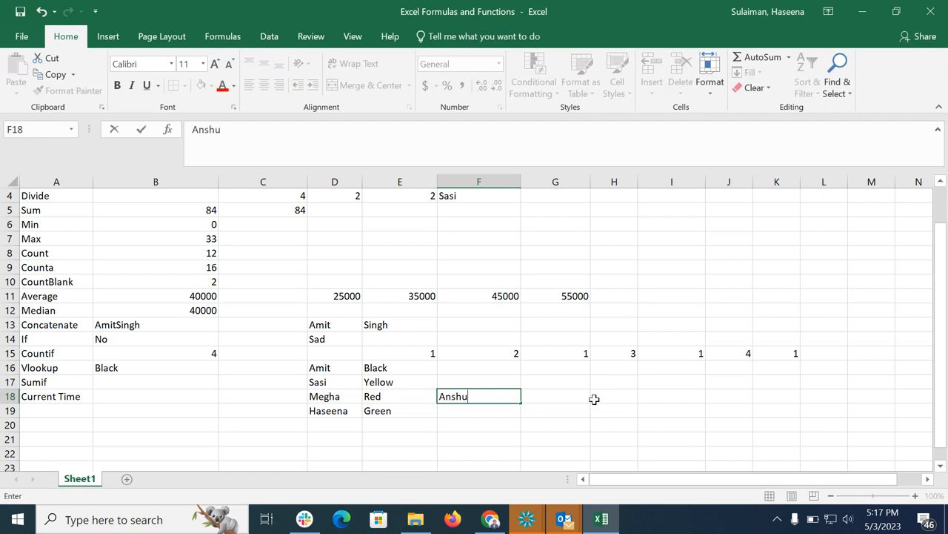
key("Tab")
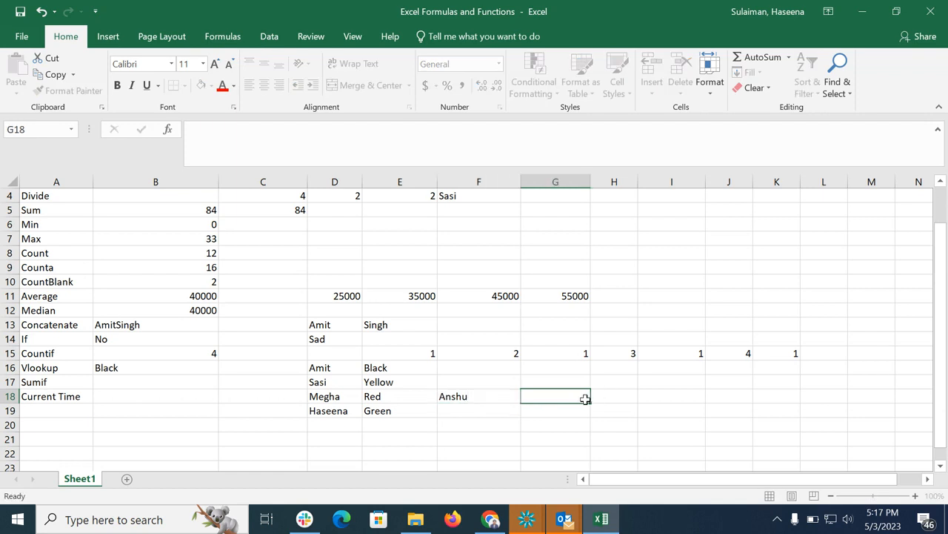
type("Megha")
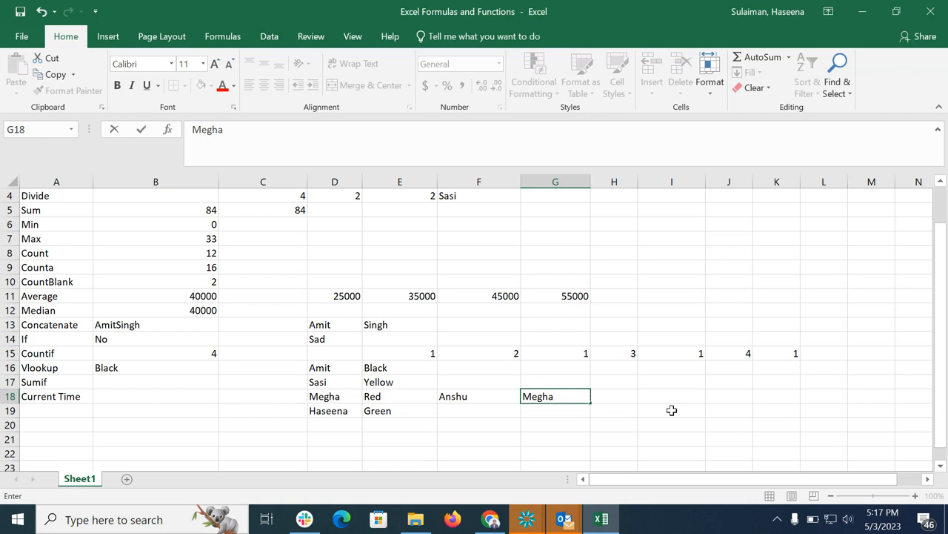
left_click(620, 399)
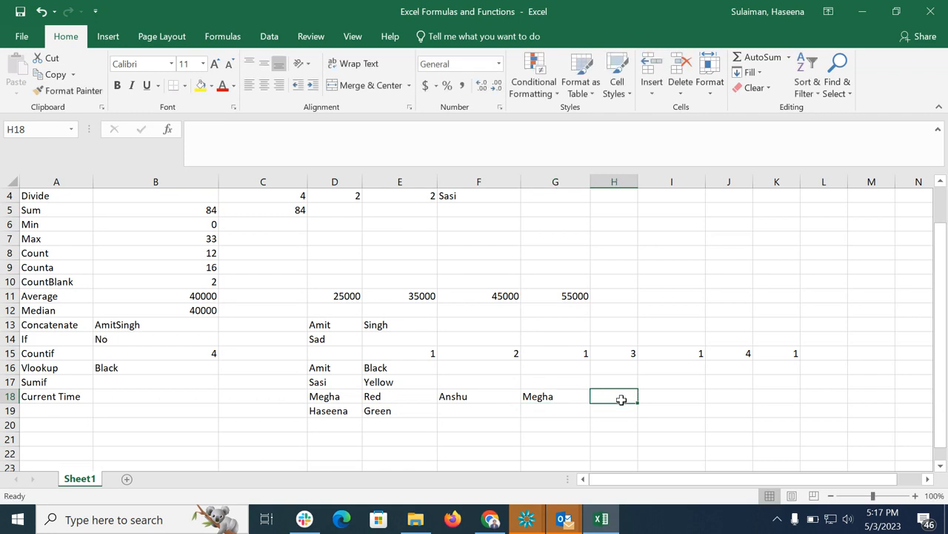
type("Anshu")
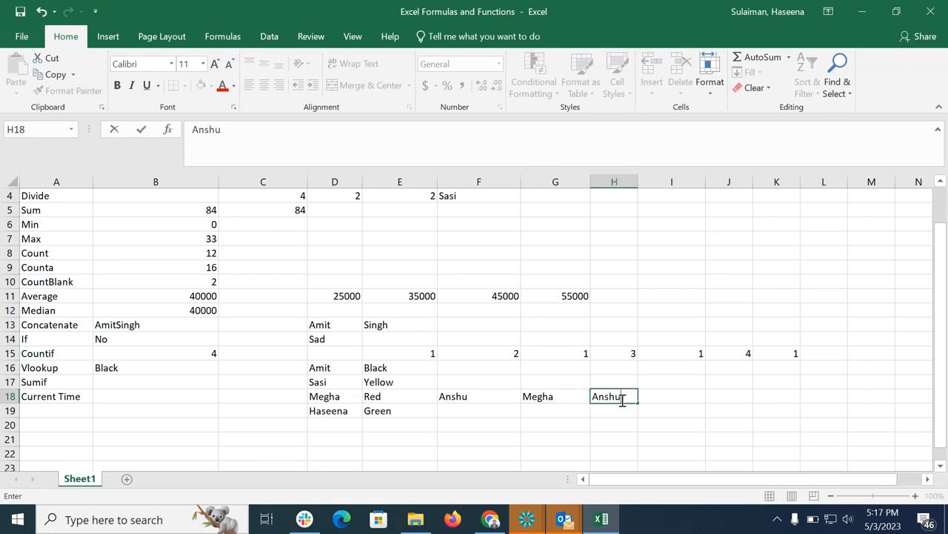
left_click(681, 393)
type("A")
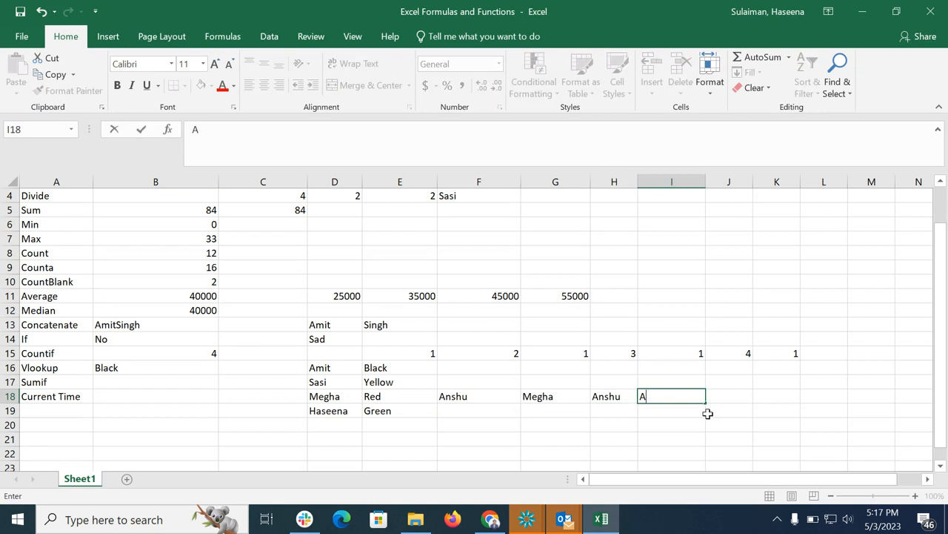
type("mit")
left_click(732, 394)
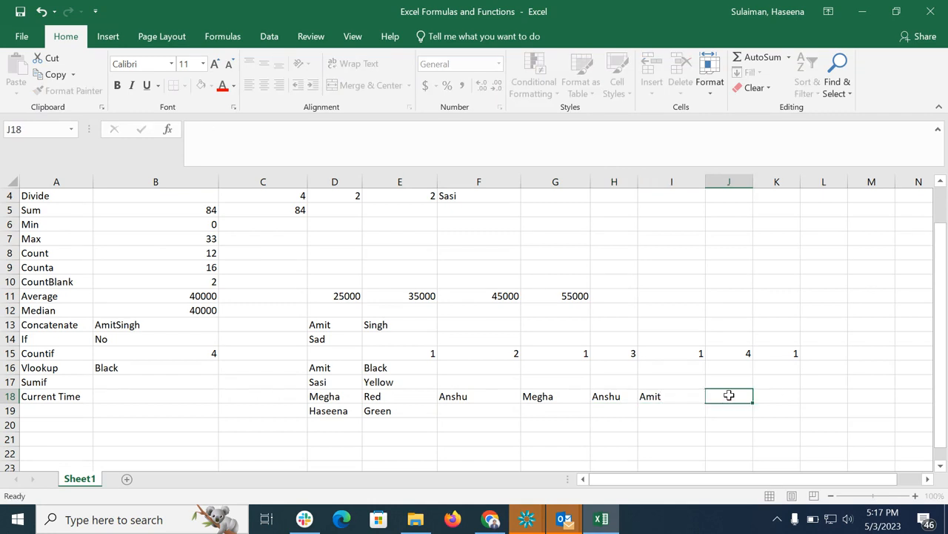
type("Anshu")
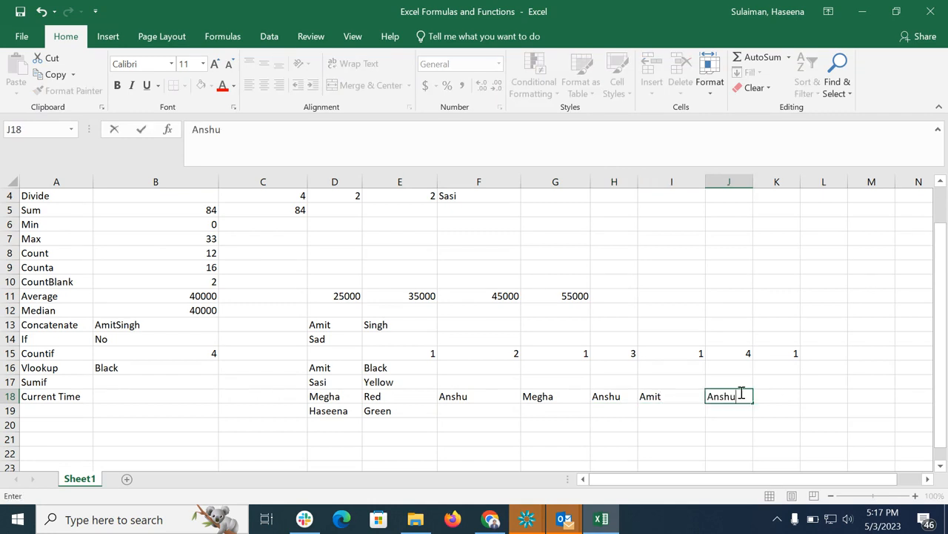
Enter the numbers 2, 2, 1, 3, 1 across F19 to J19 beneath the names.
left_click(489, 411)
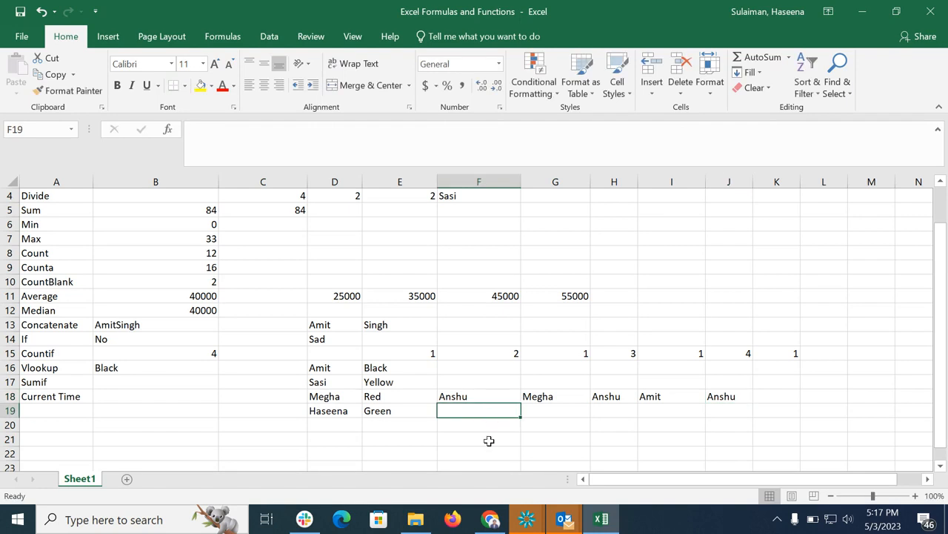
type("2")
left_click(555, 413)
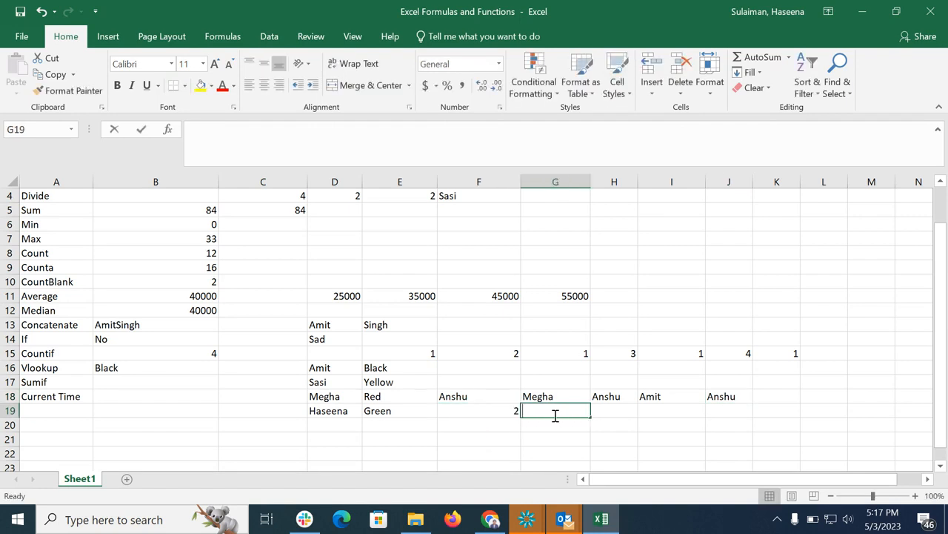
type("2")
left_click(651, 411)
left_click(615, 411)
type("1")
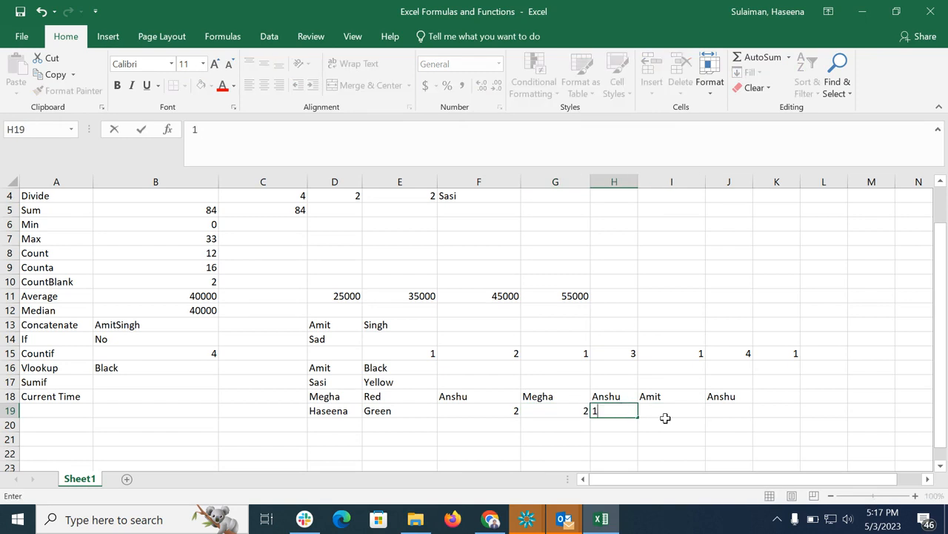
left_click(672, 414)
type("3")
left_click(727, 410)
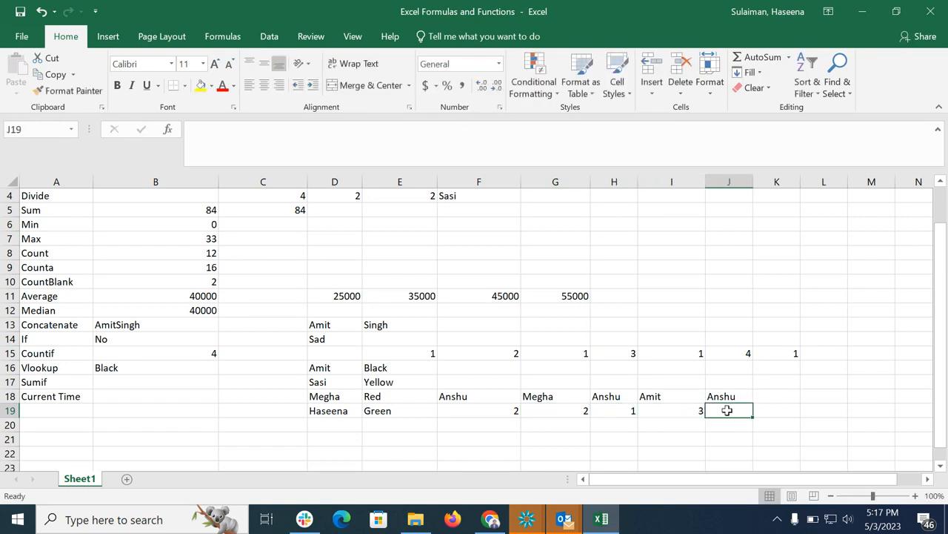
type("1")
left_click(805, 396)
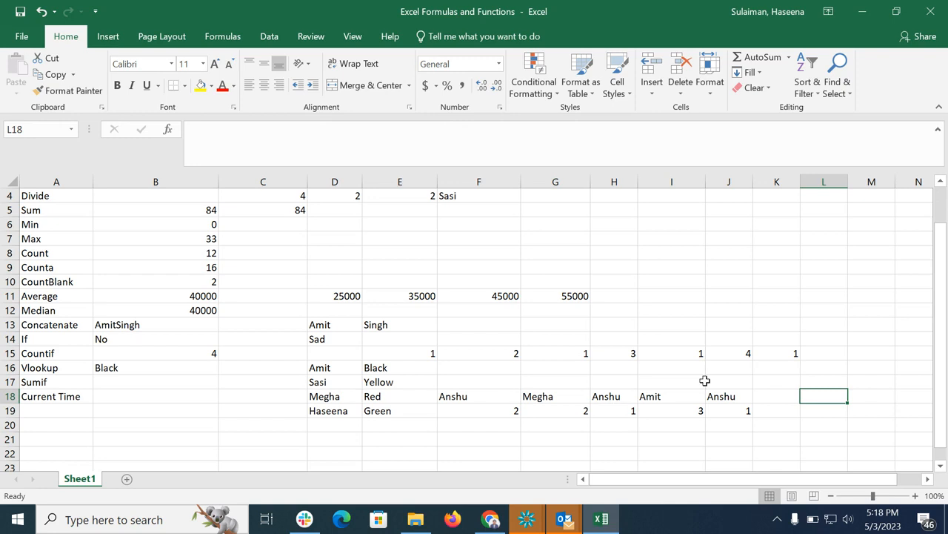
In B17 enter =SUMIF(F18:J19,F18,F19:J19) to total the numbers for Anshu.
left_click(167, 383)
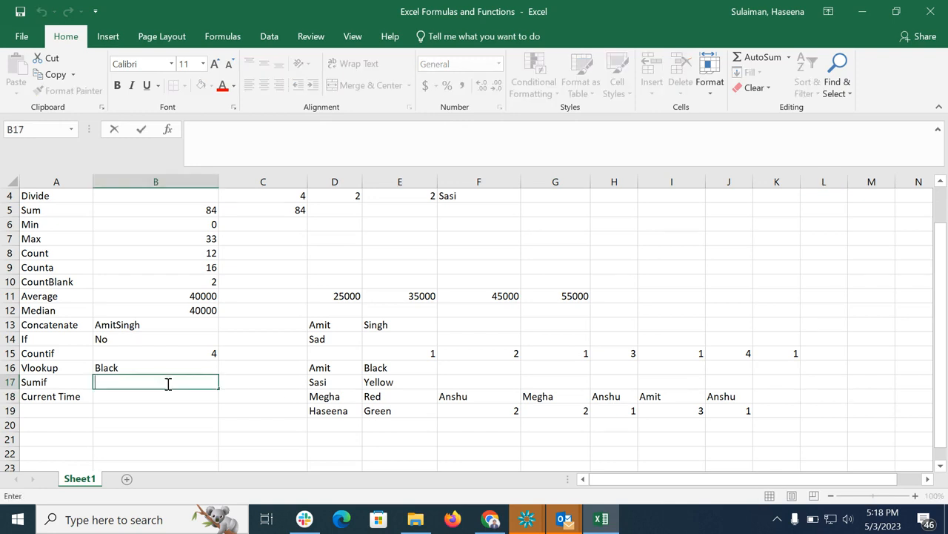
type("=sumif")
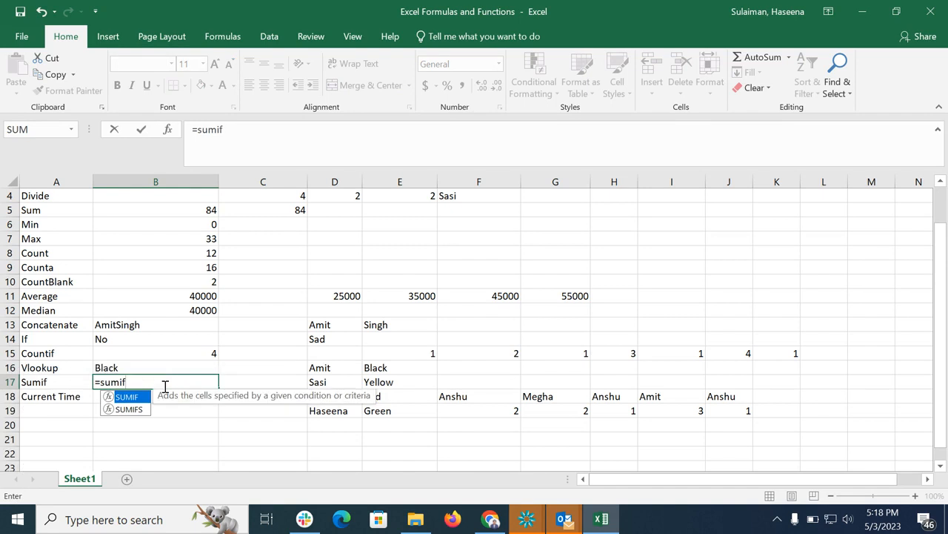
double_click(108, 399)
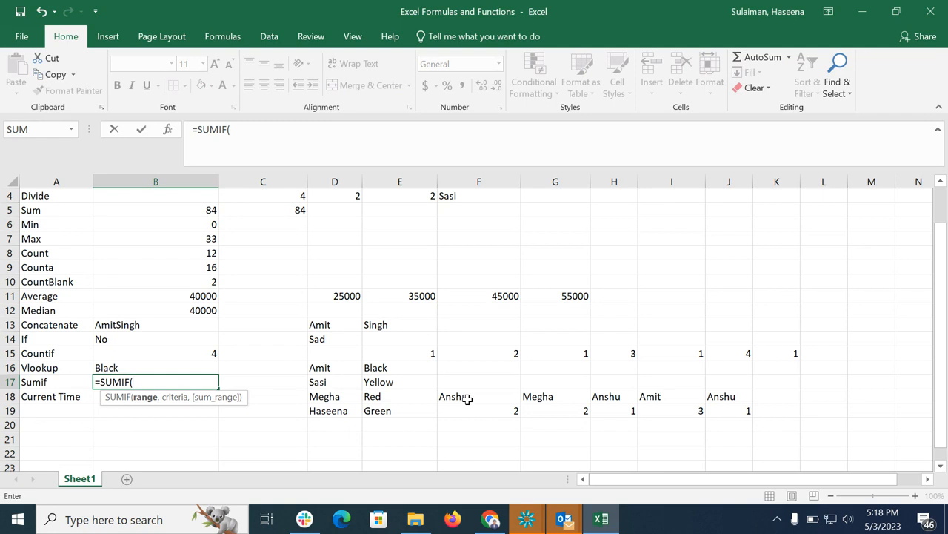
left_click_drag(464, 396, 739, 406)
type(",")
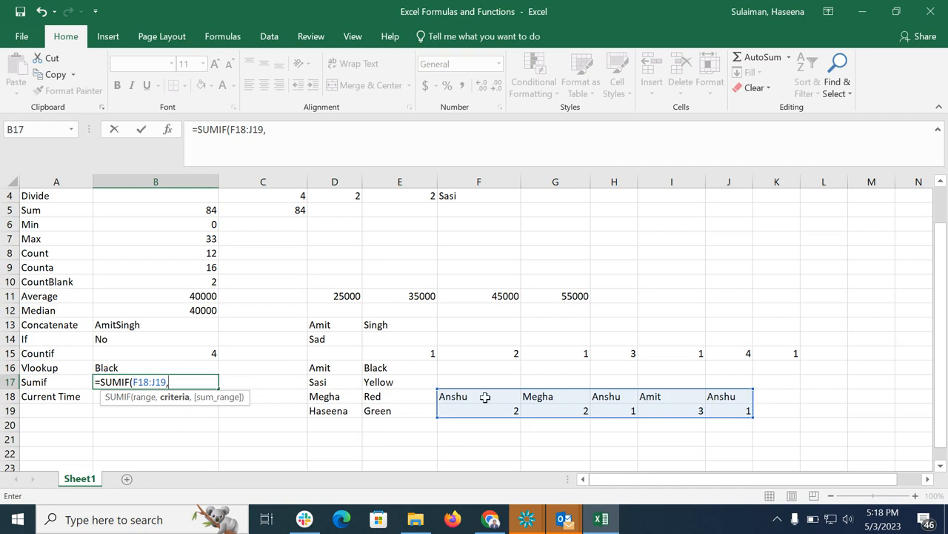
left_click(485, 397)
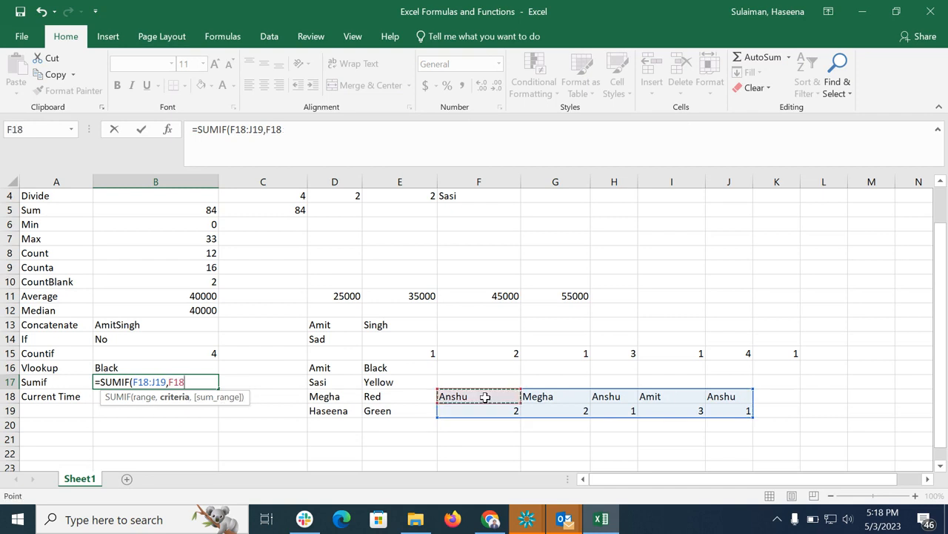
type(",")
left_click_drag(462, 410, 716, 408)
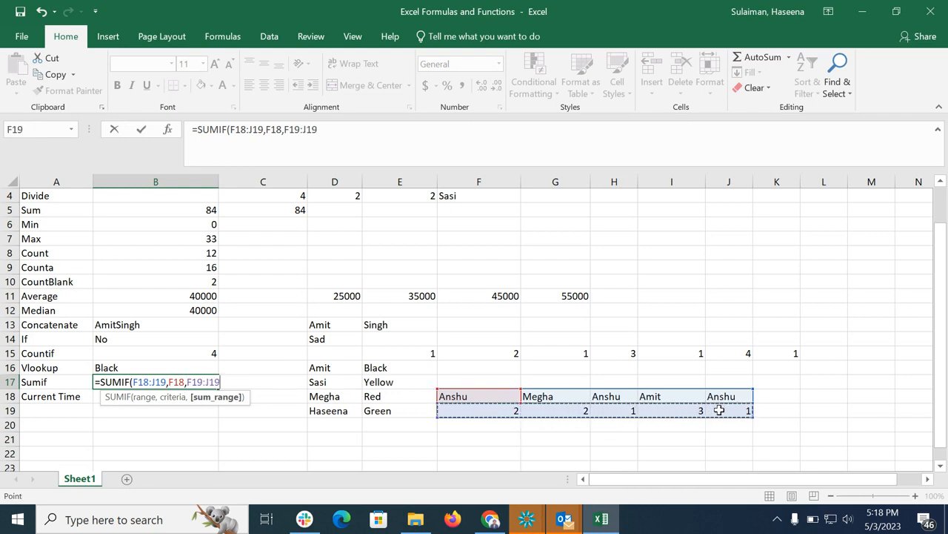
type(")")
key("Return")
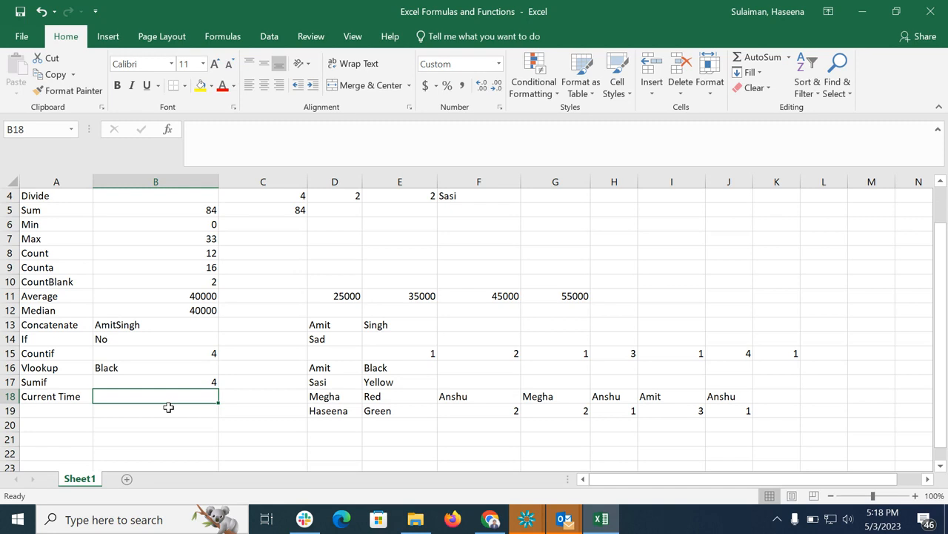
In B18 enter =NOW() to show the current date and time.
type("=now")
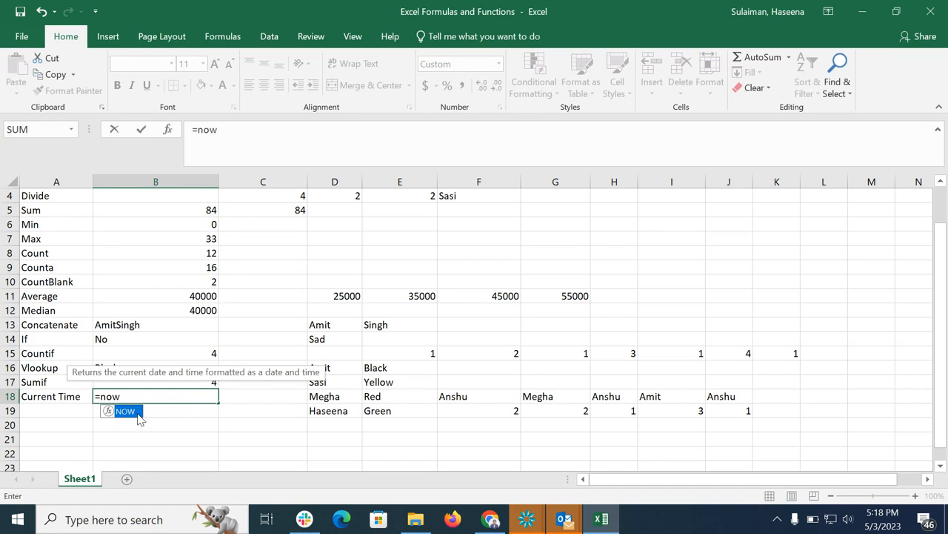
double_click(113, 415)
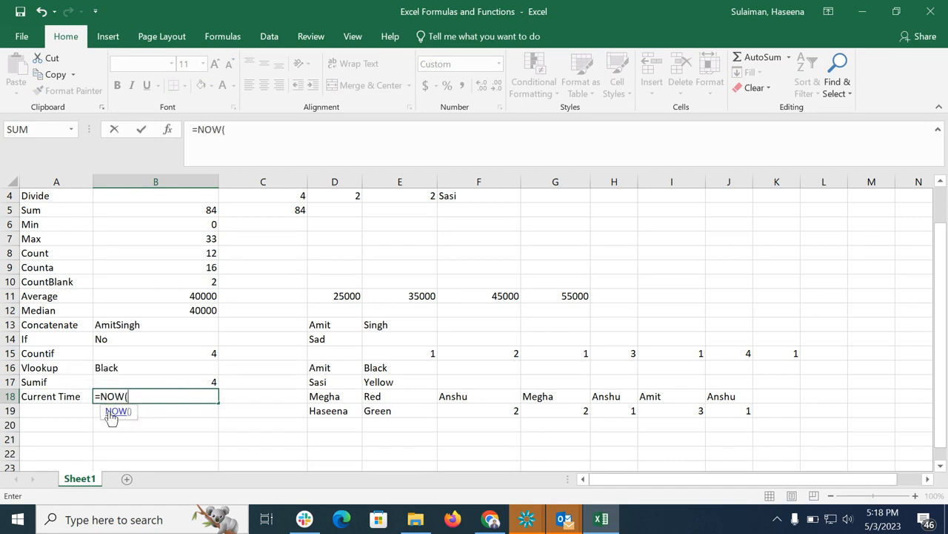
type(")")
key("Return")
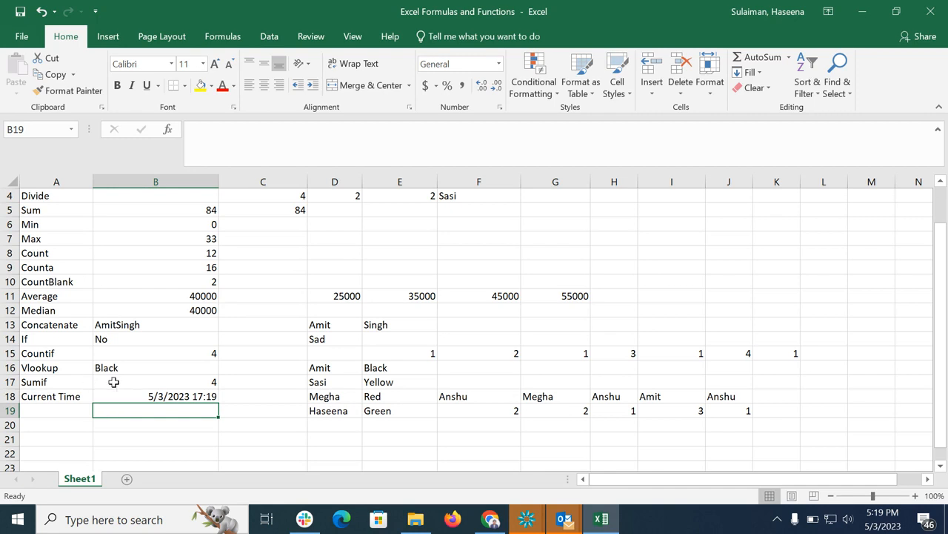
Clear the VLOOKUP formula from B16.
scroll(111, 381, "up", 1)
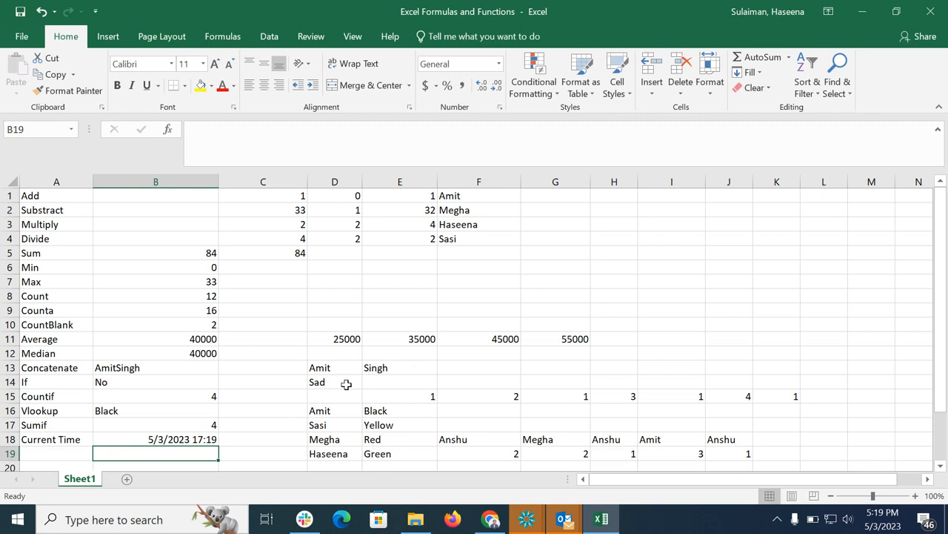
left_click(152, 412)
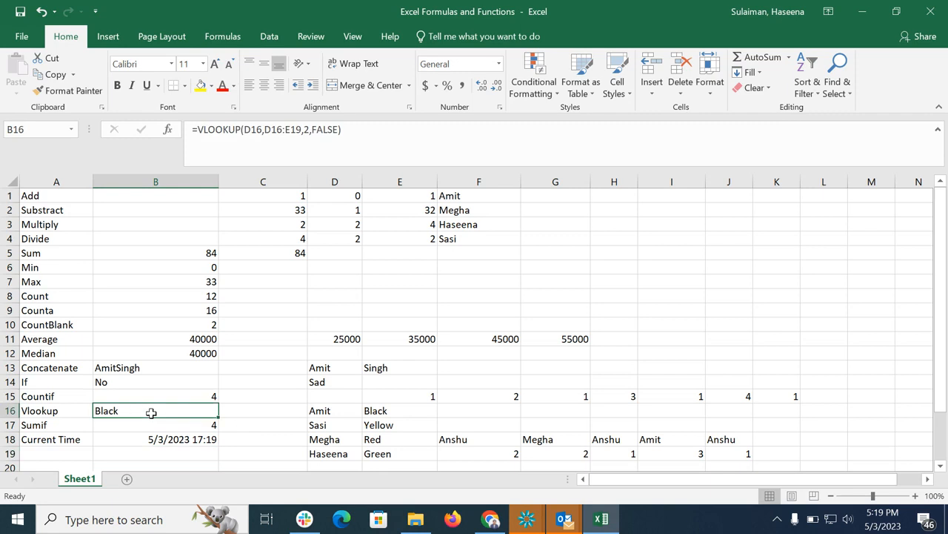
double_click(140, 407)
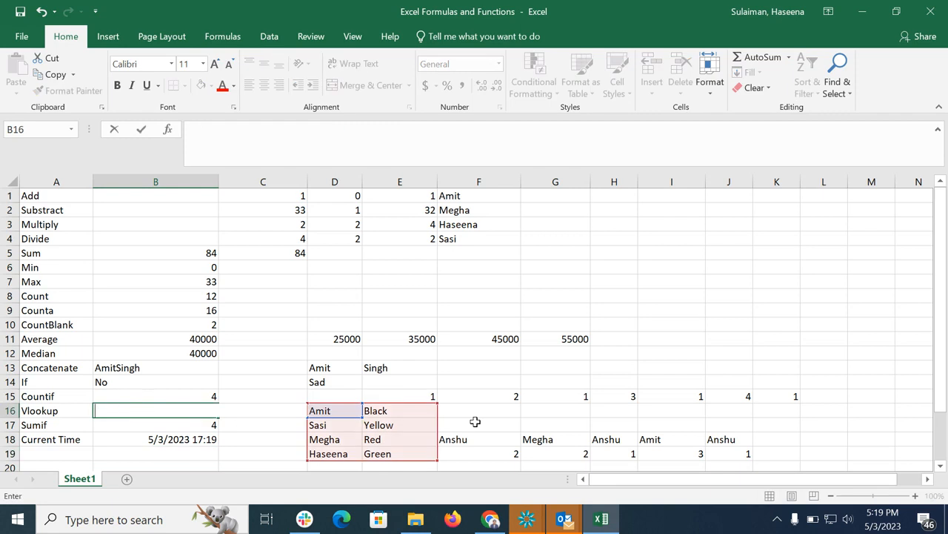
left_click(732, 337)
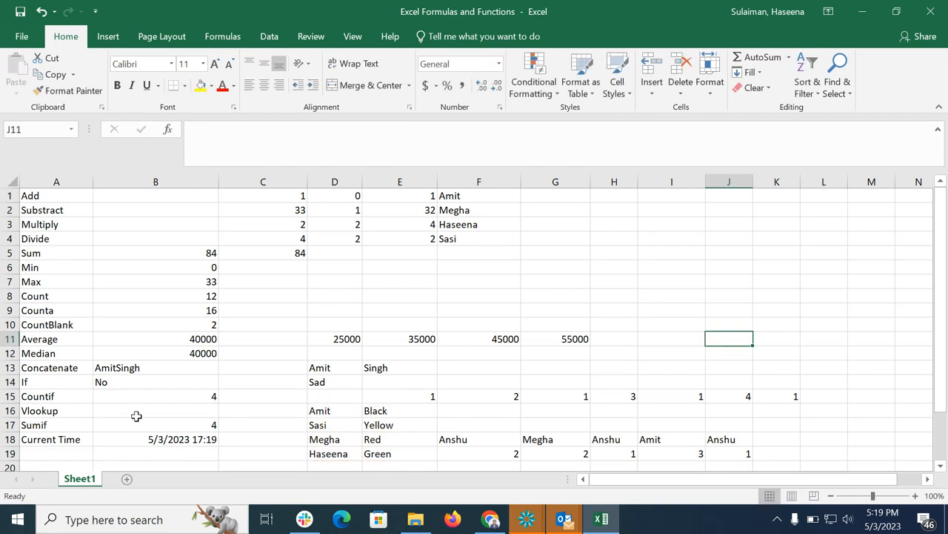
In B16 enter =VLOOKUP(D16,D16:E19,2,FALSE) to look up the colour matching Amit.
left_click(137, 416)
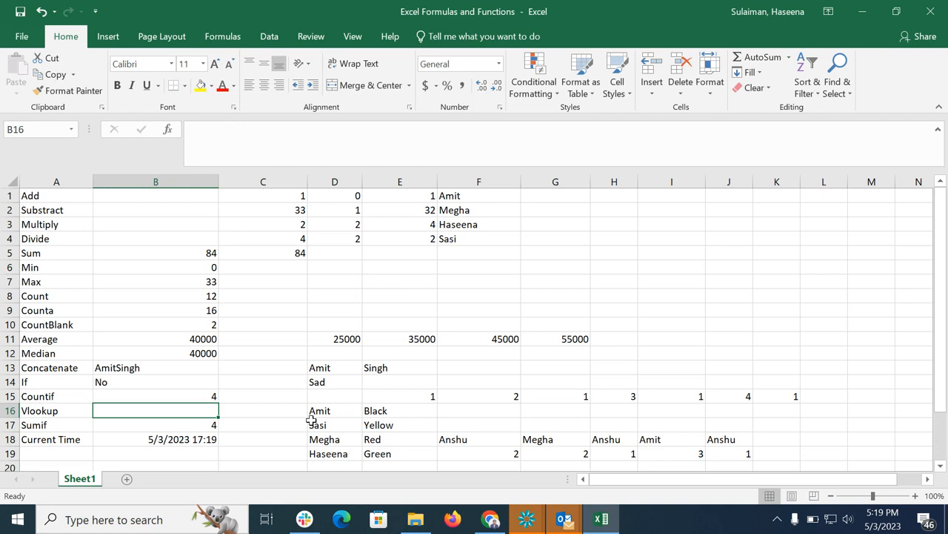
double_click(132, 410)
type("=vlo")
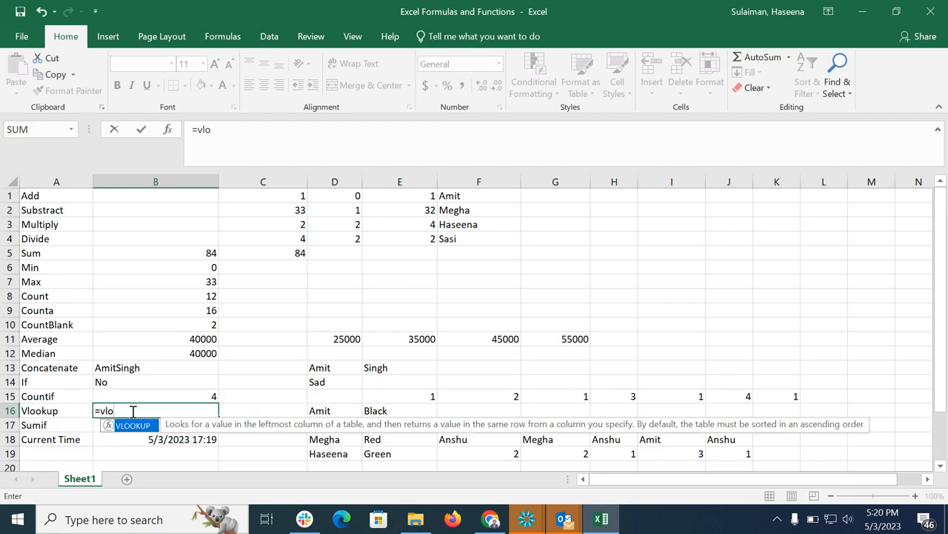
double_click(109, 430)
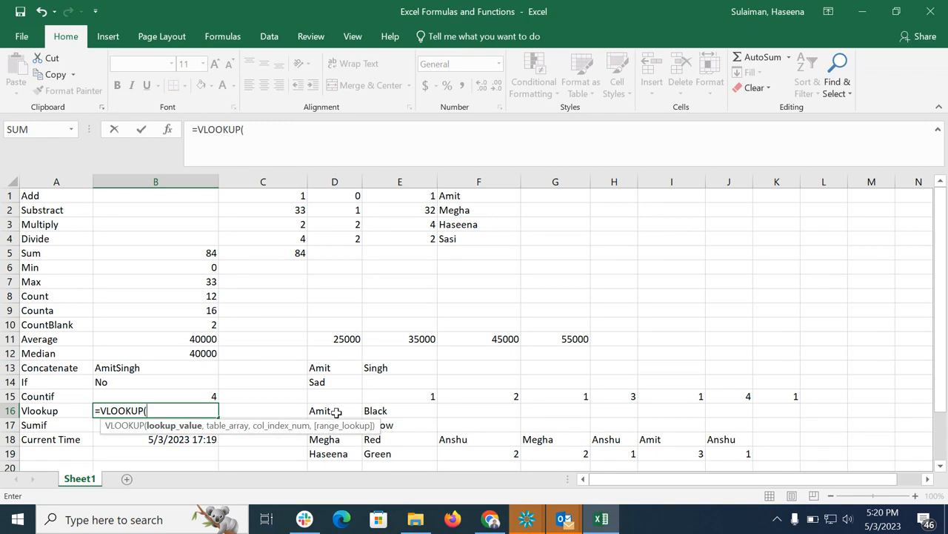
left_click(336, 412)
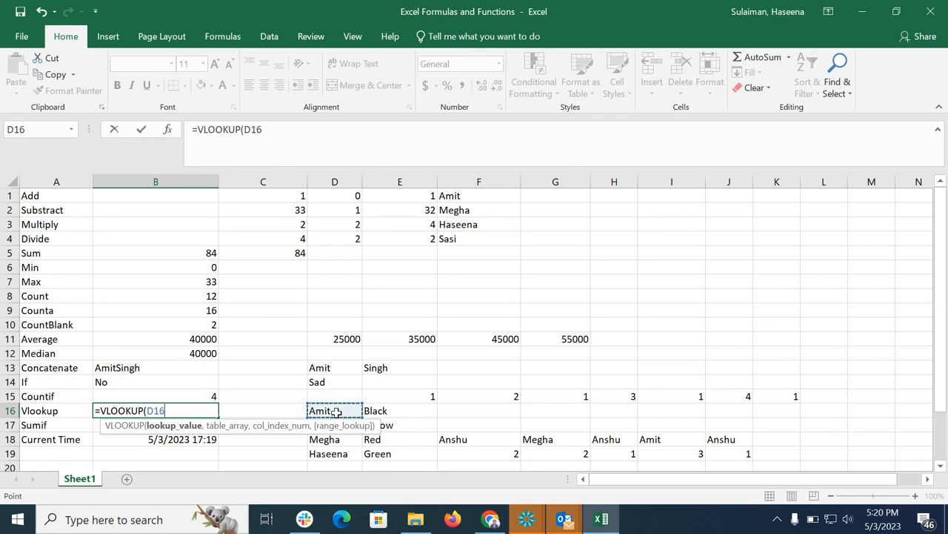
type(",")
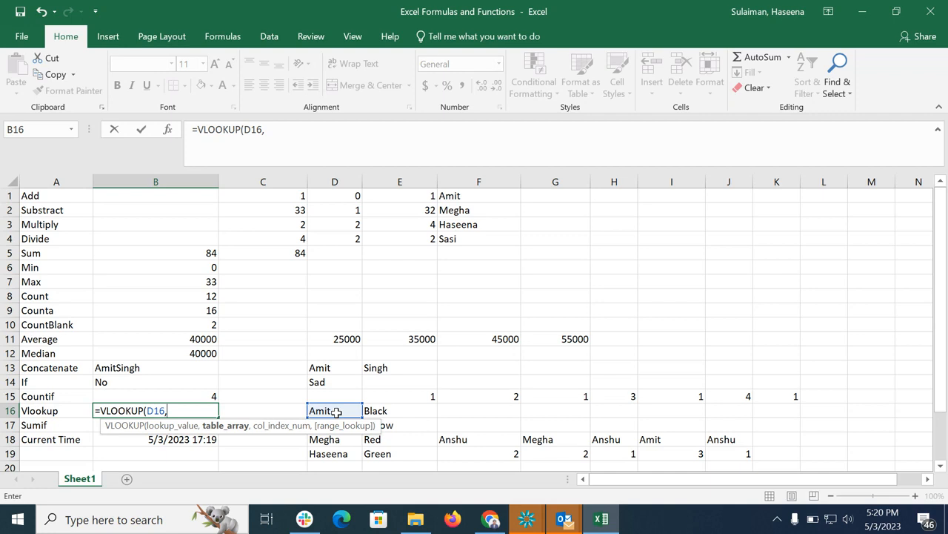
left_click_drag(336, 412, 391, 448)
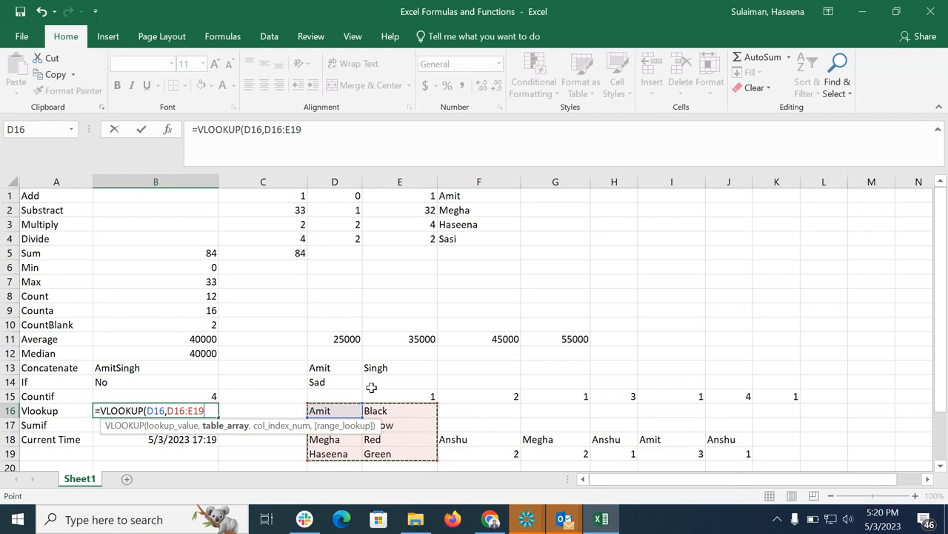
type(",")
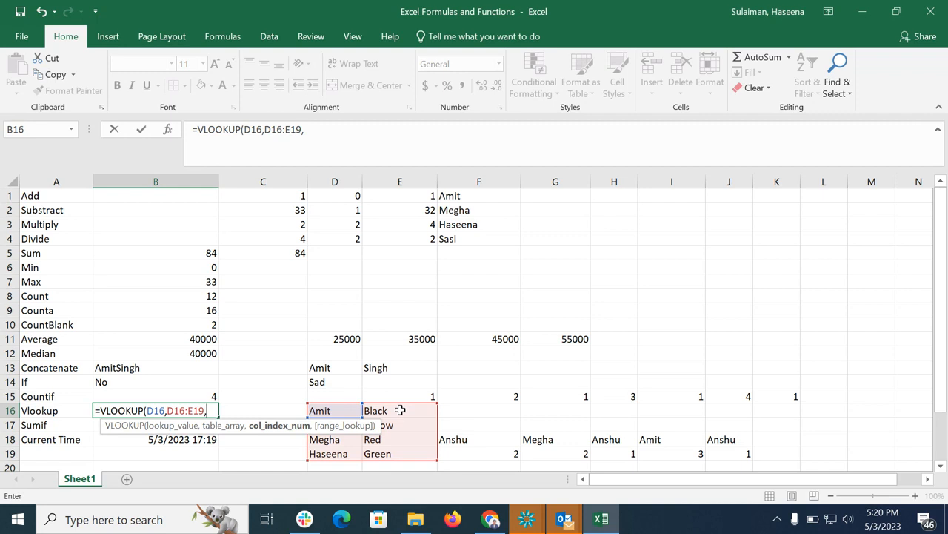
type("2,")
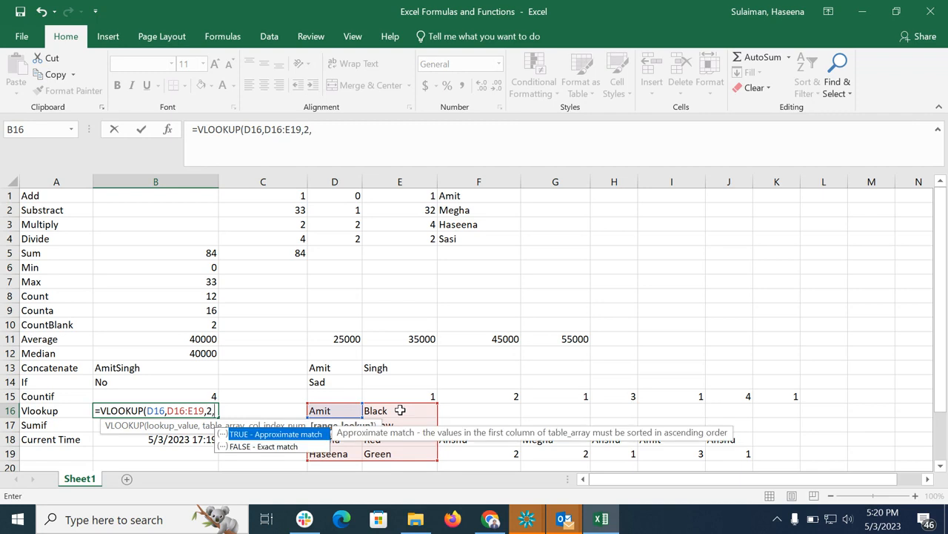
double_click(253, 447)
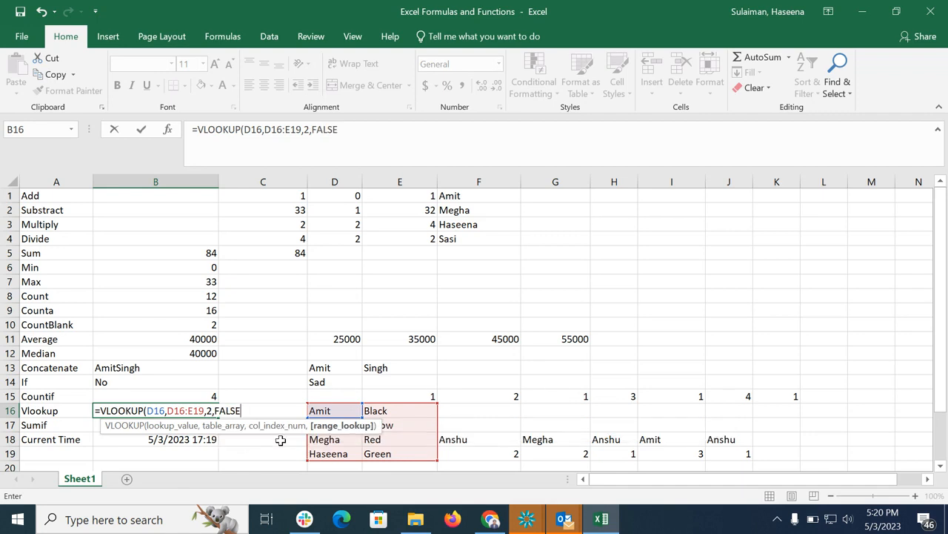
key("Return")
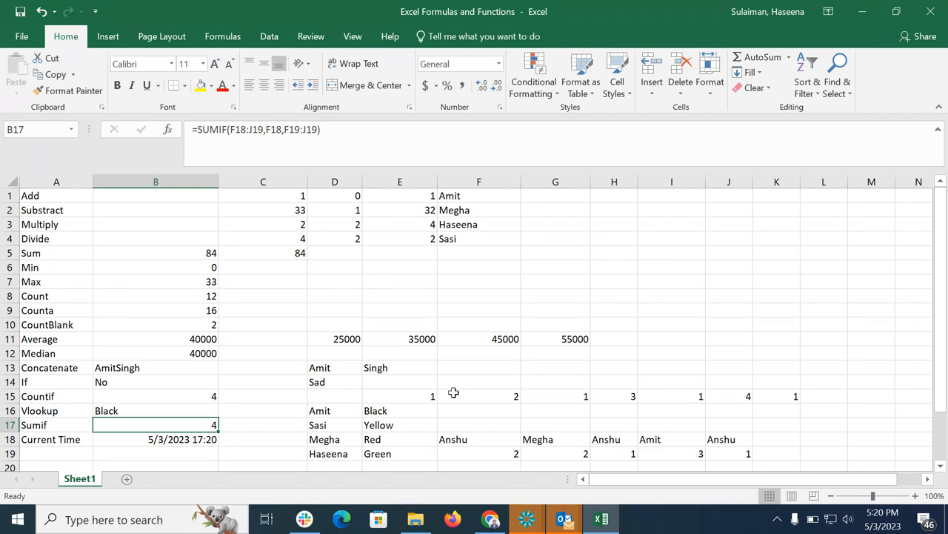
Clear the VLOOKUP formula from B16.
left_click(130, 409)
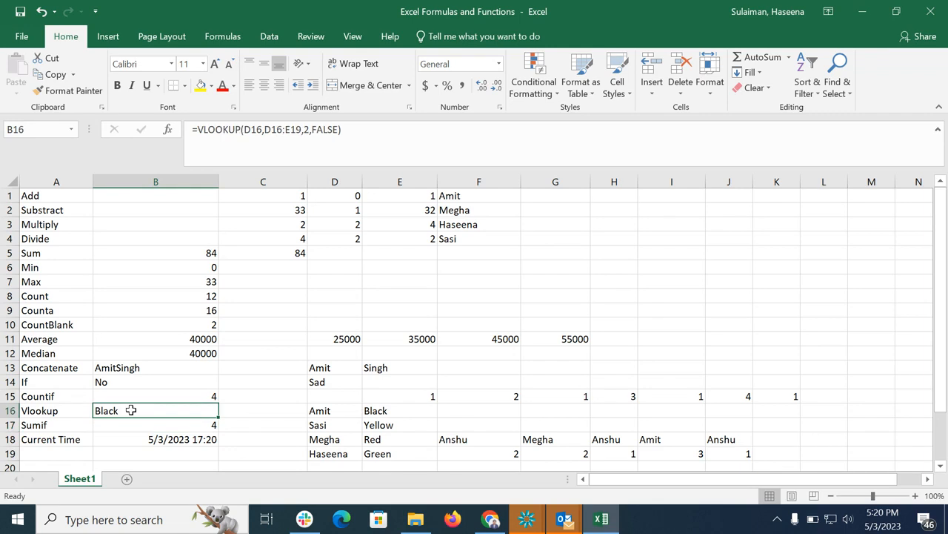
double_click(131, 410)
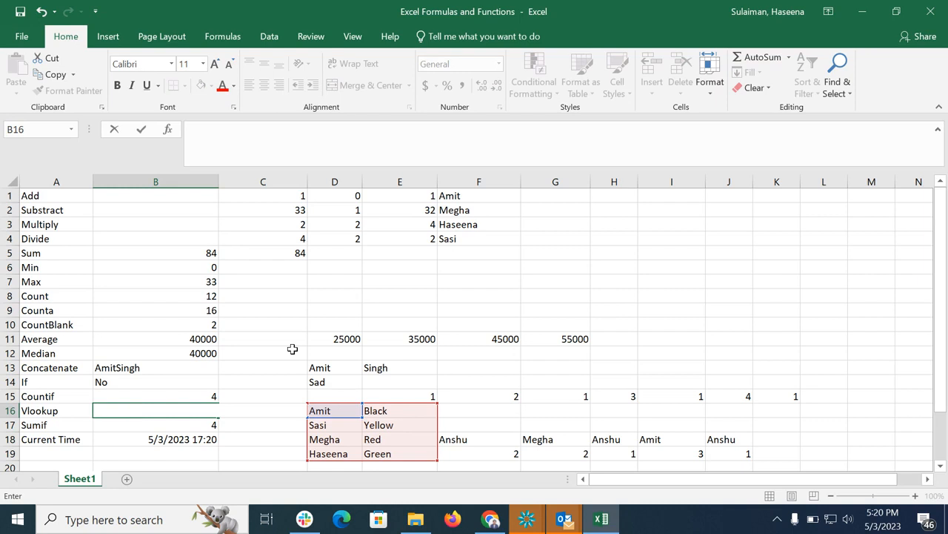
left_click(288, 326)
left_click(126, 414)
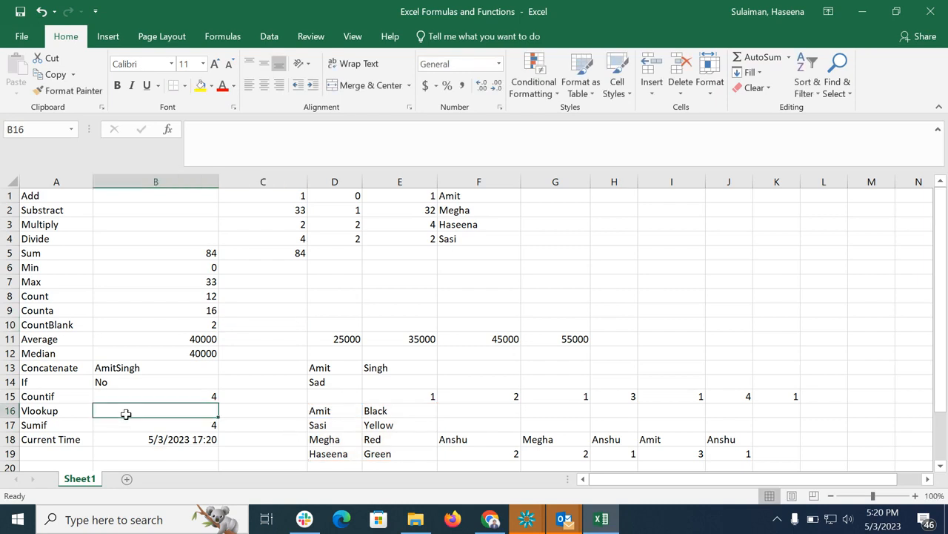
type("=vloo")
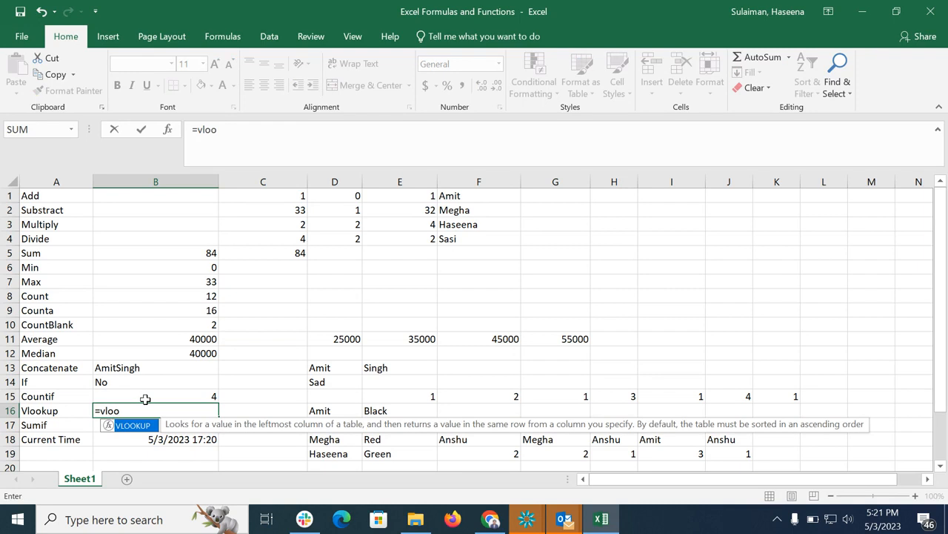
double_click(107, 425)
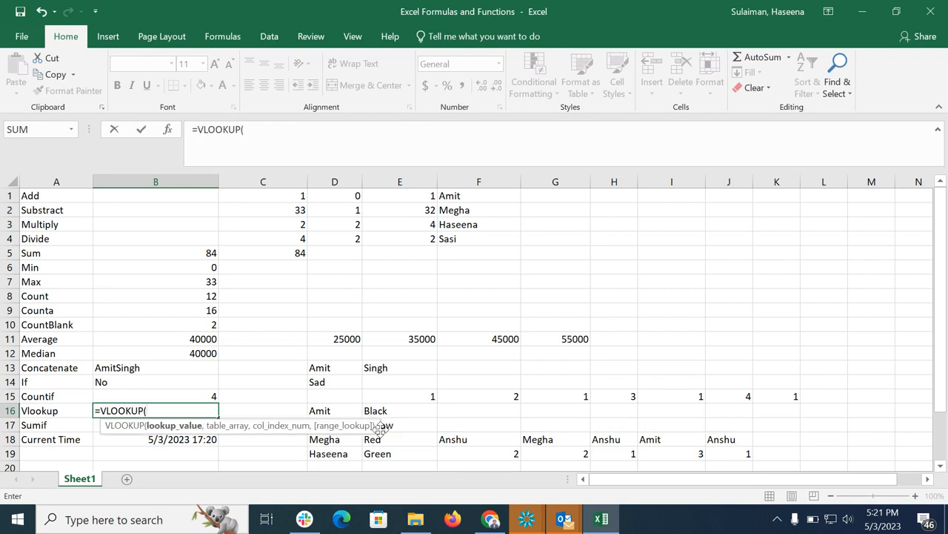
left_click(320, 440)
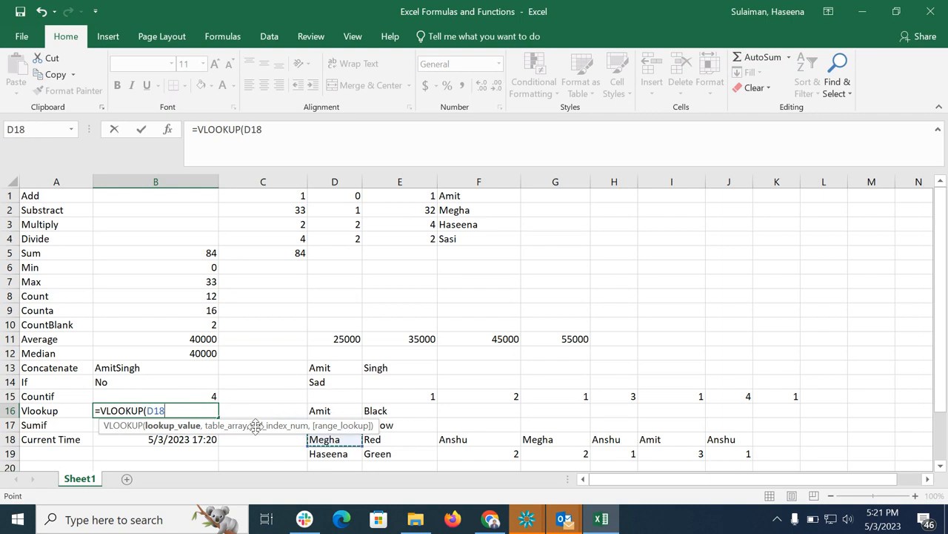
key("BackSpace")
key("BackSpace")
key("BackSpace")
key("BackSpace")
key("BackSpace")
key("BackSpace")
key("BackSpace")
key("BackSpace")
key("BackSpace")
key("BackSpace")
key("BackSpace")
key("BackSpace")
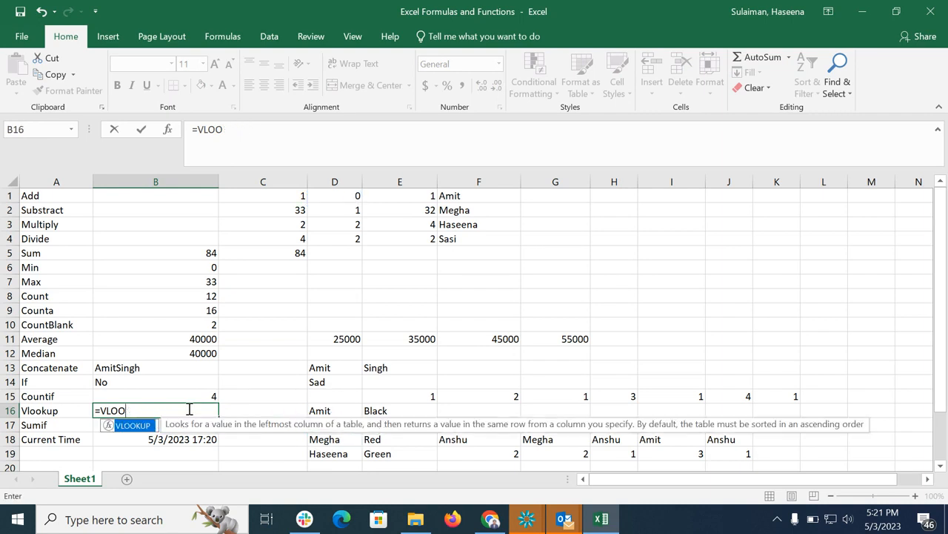
left_click(200, 367)
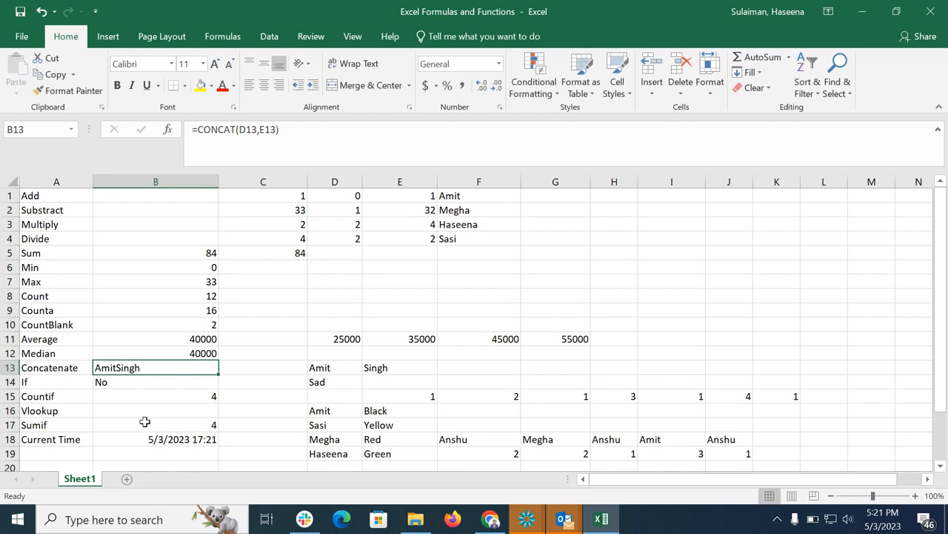
Widen column B so its contents display more fully.
left_click(123, 413)
left_click(209, 181)
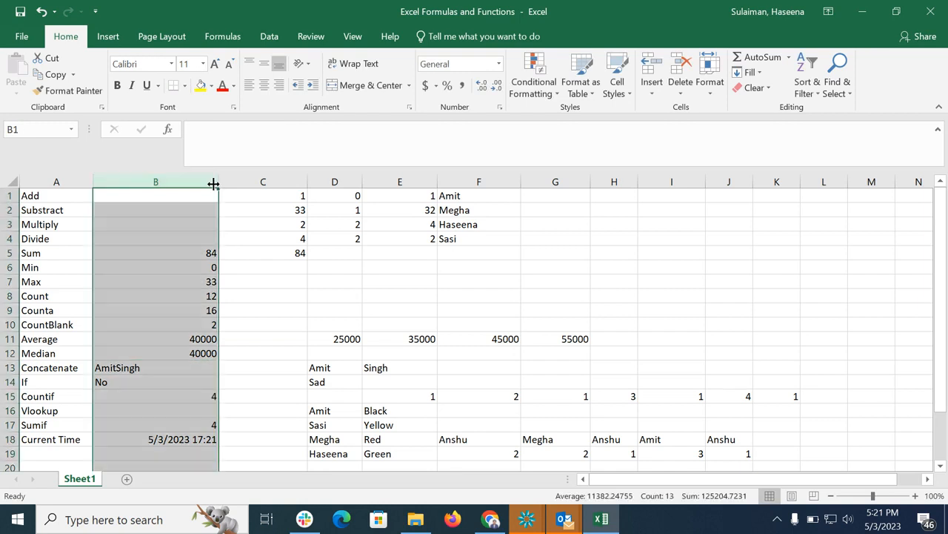
left_click_drag(219, 182, 312, 183)
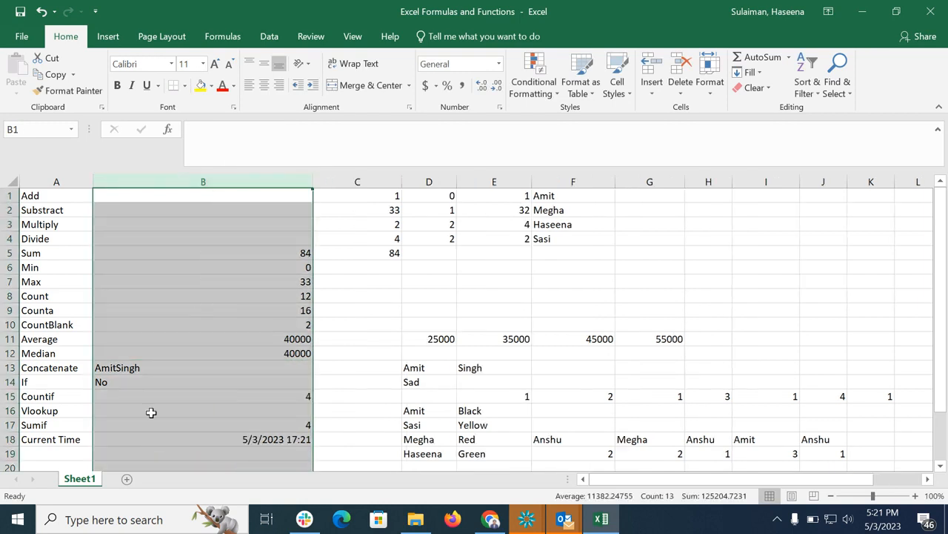
In B16 enter =VLOOKUP(D17,D16:E19,2,FALSE) to look up the colour matching Sasi.
double_click(153, 411)
type("=vlo")
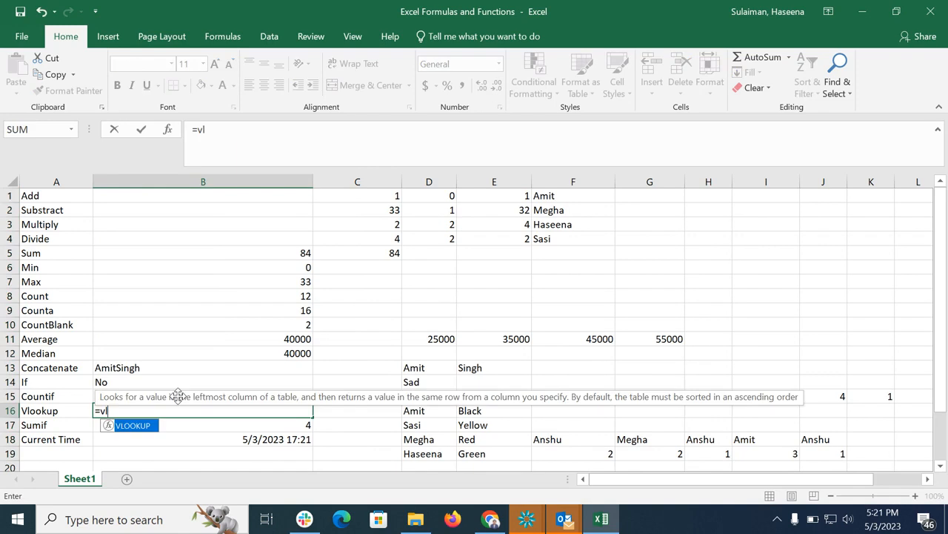
double_click(115, 426)
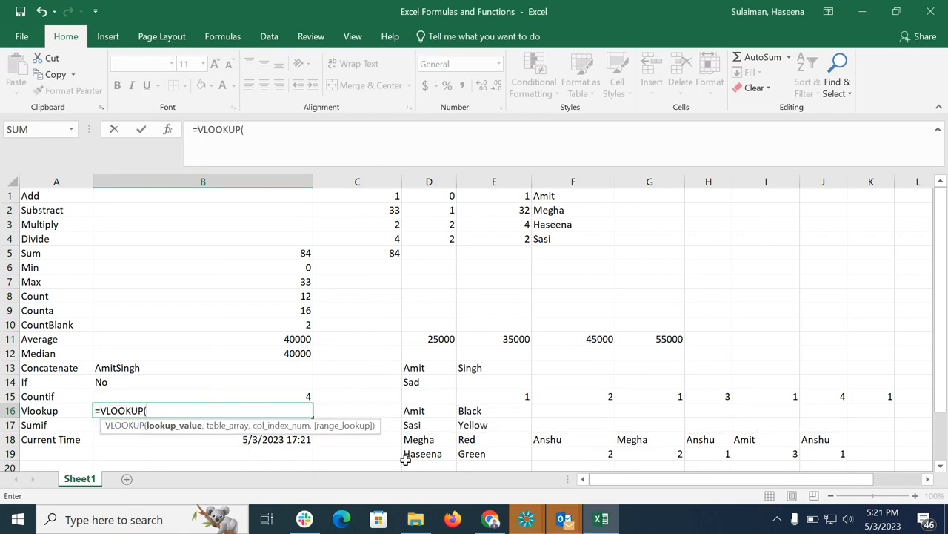
left_click(422, 426)
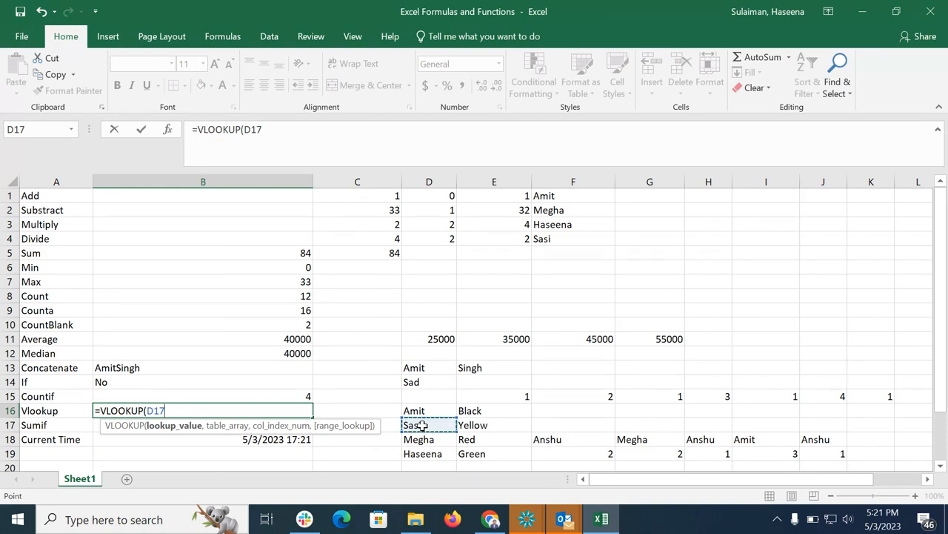
type(",")
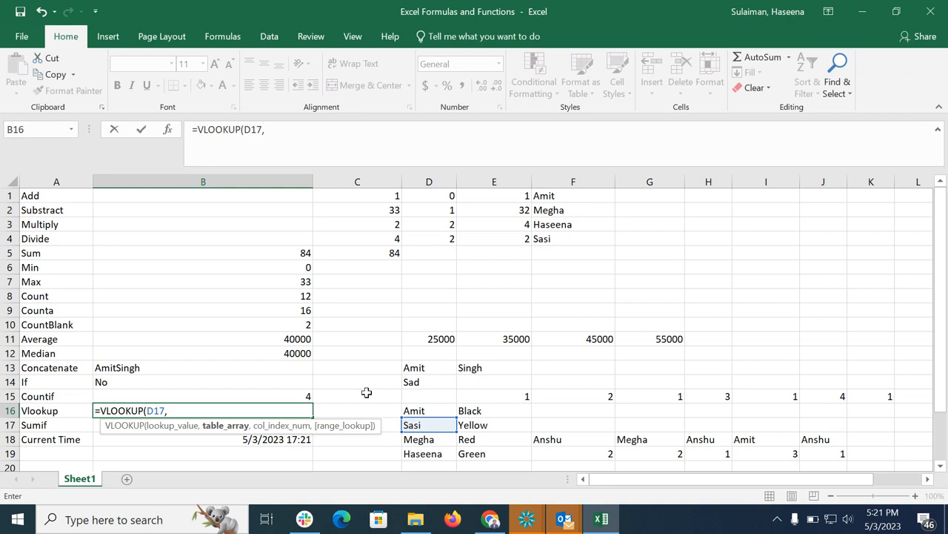
left_click_drag(434, 411, 484, 444)
type(",")
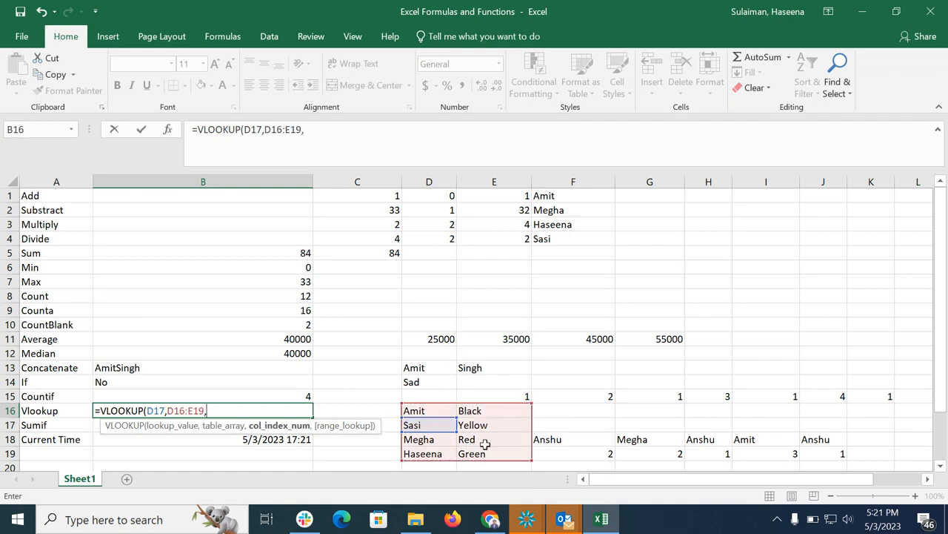
type("2,")
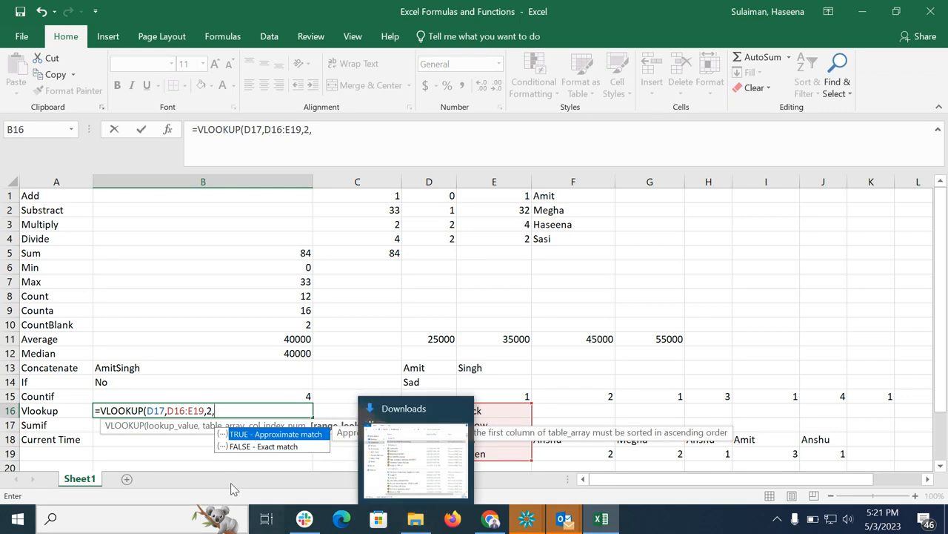
double_click(261, 447)
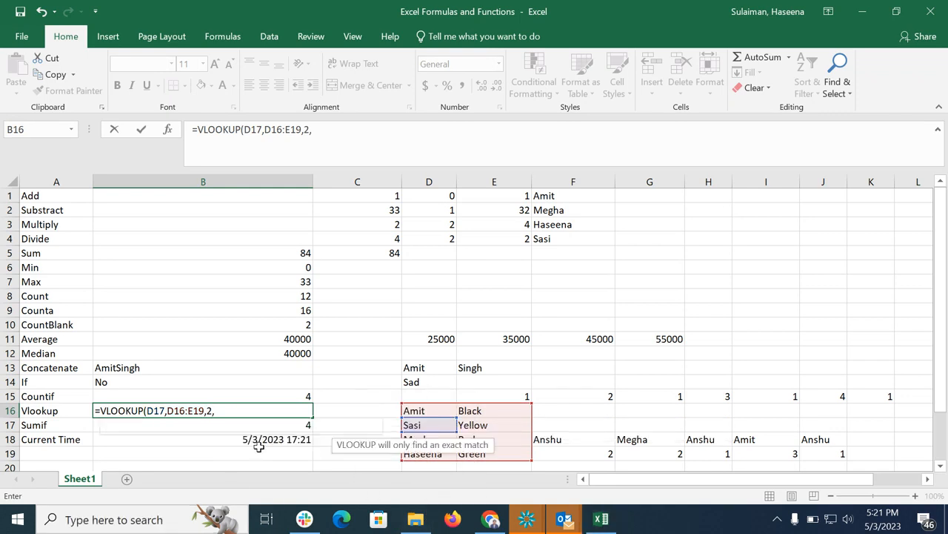
type(")")
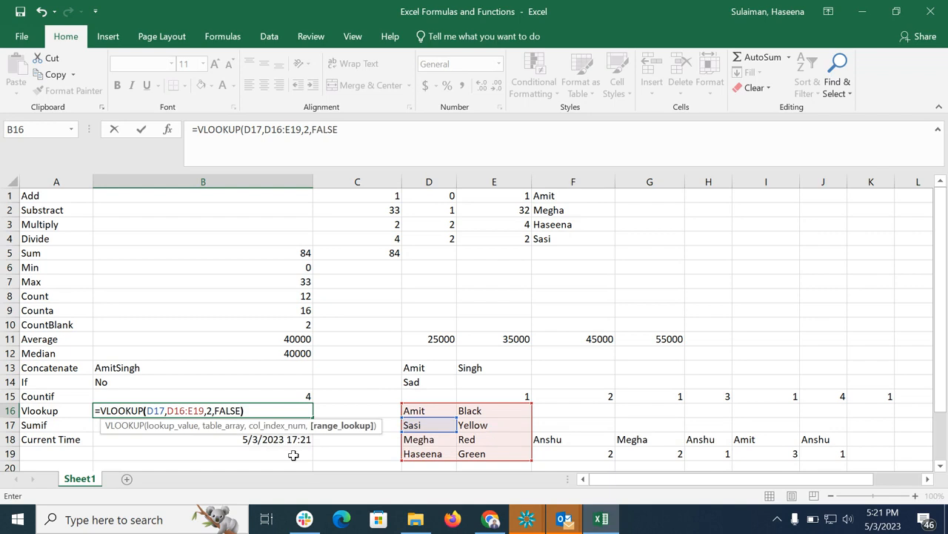
key("Return")
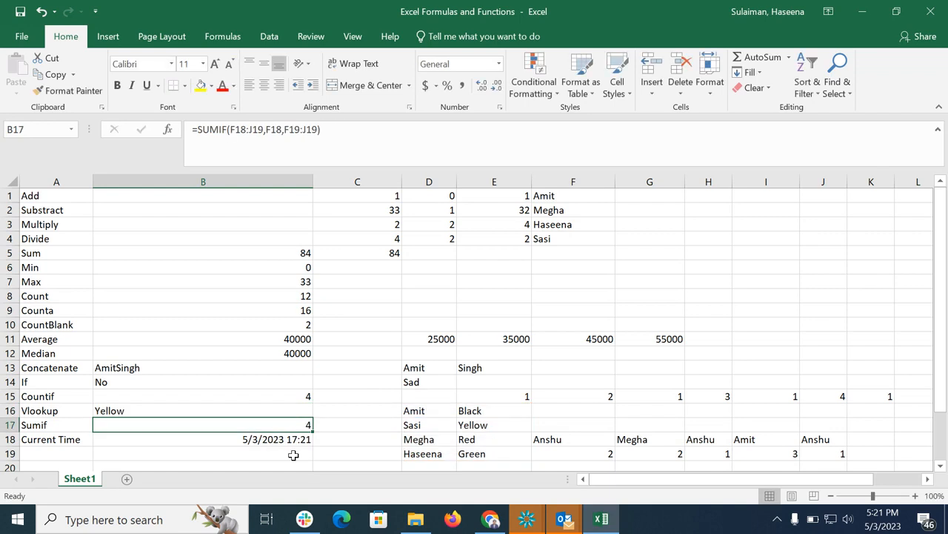